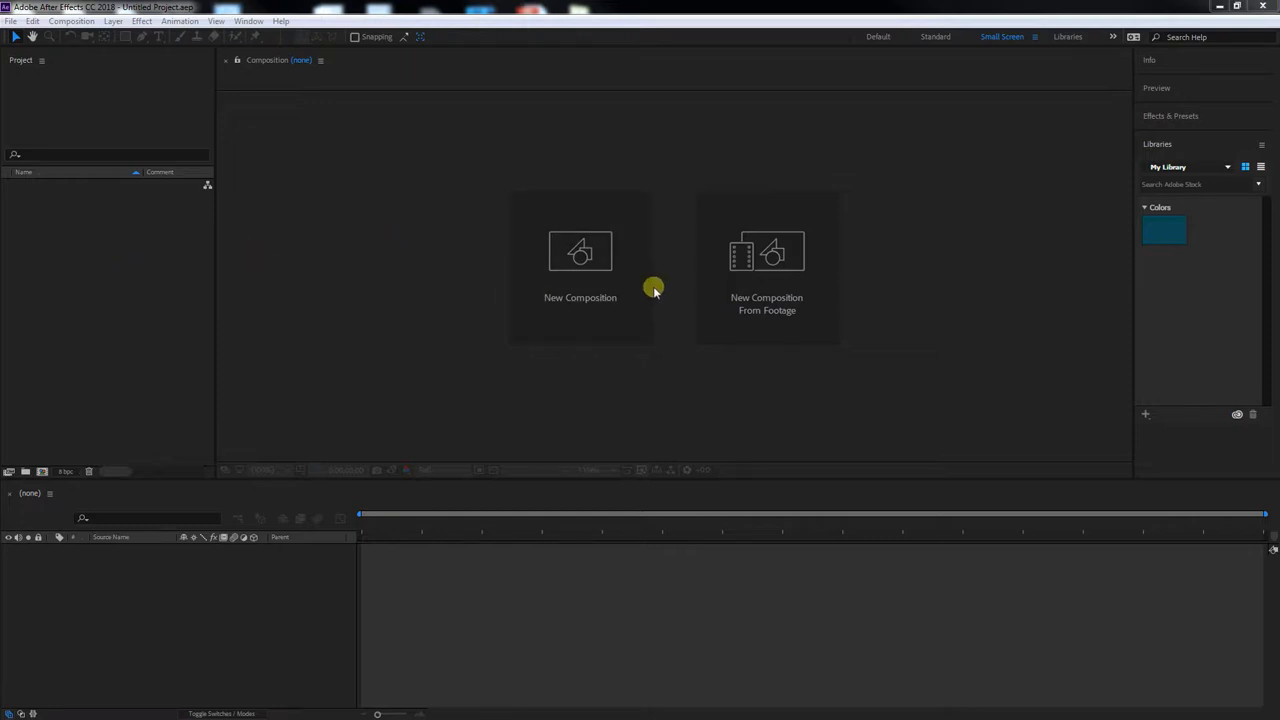
Switch to the file explorer and look through the VFXexamples folder and its (Footage) subfolder
click(247, 309)
click(1219, 6)
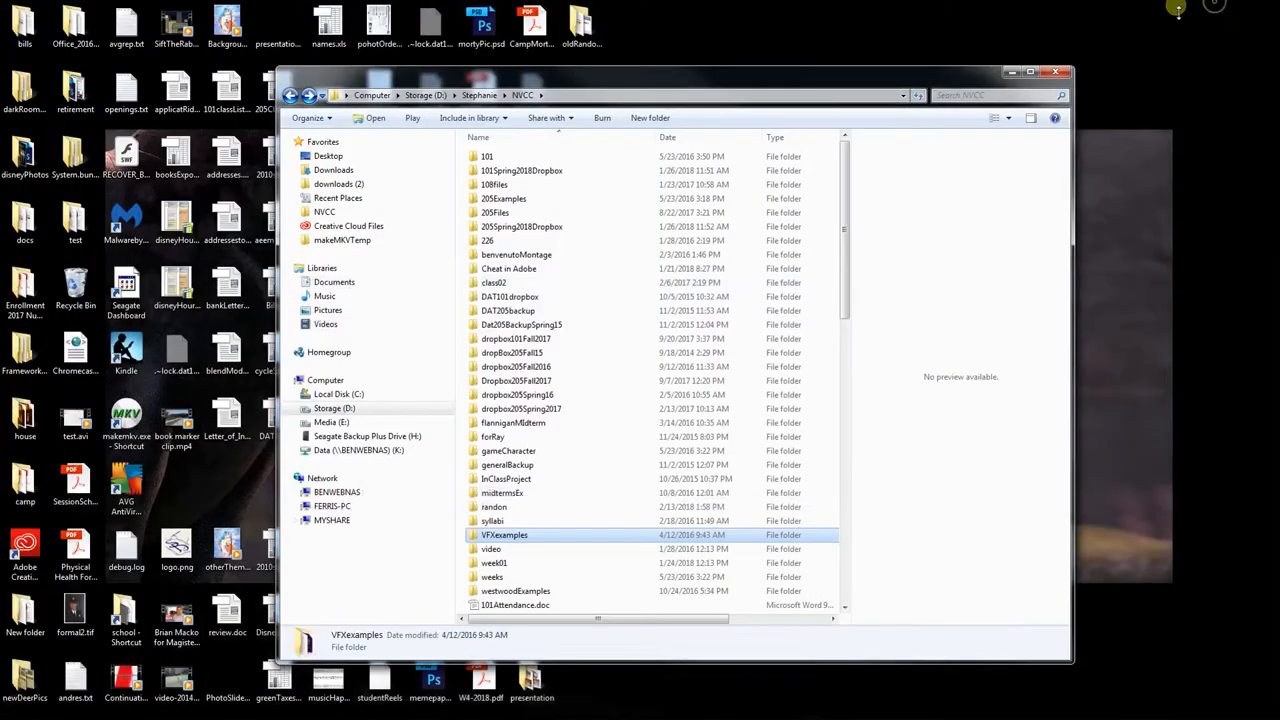
drag(568, 70, 456, 51)
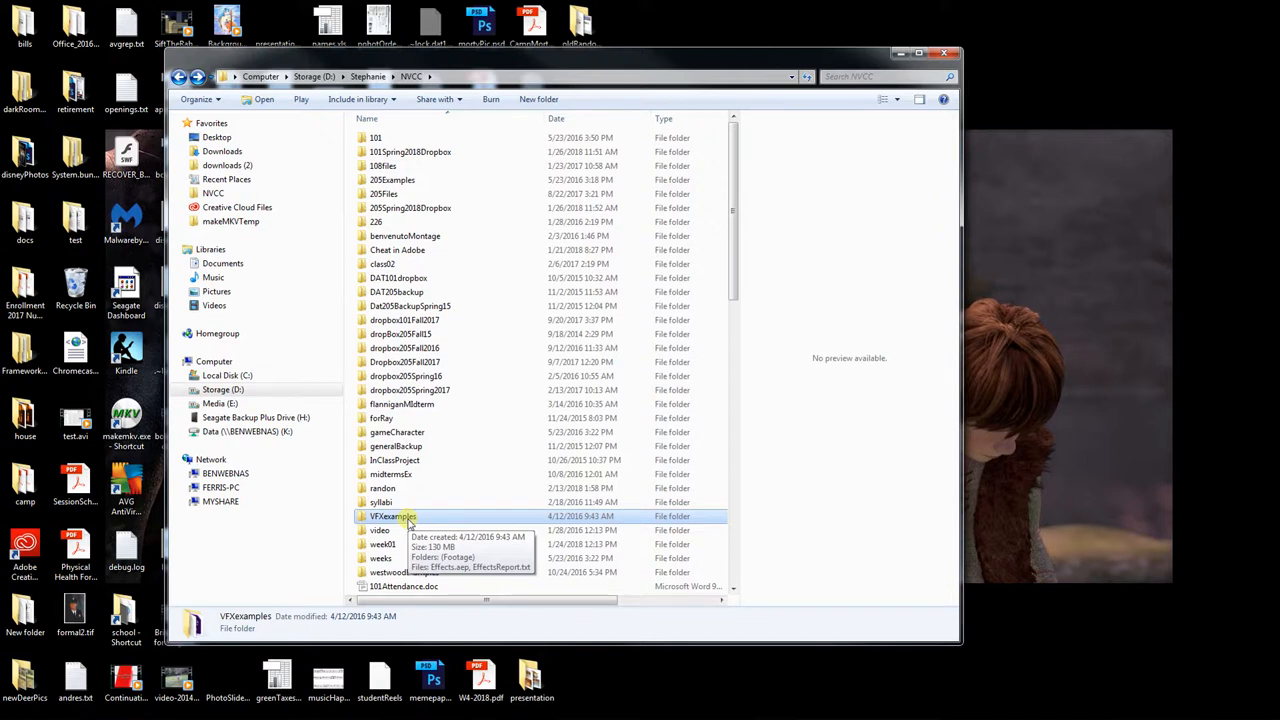
double_click(408, 520)
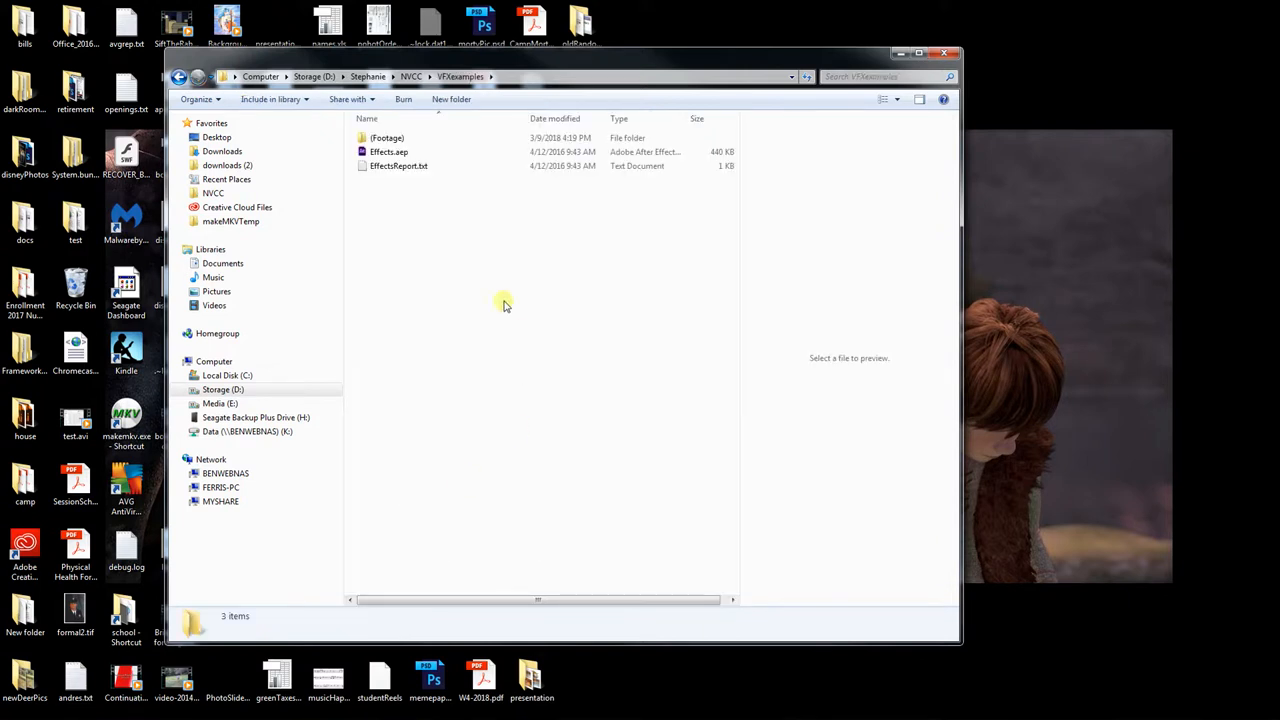
click(380, 153)
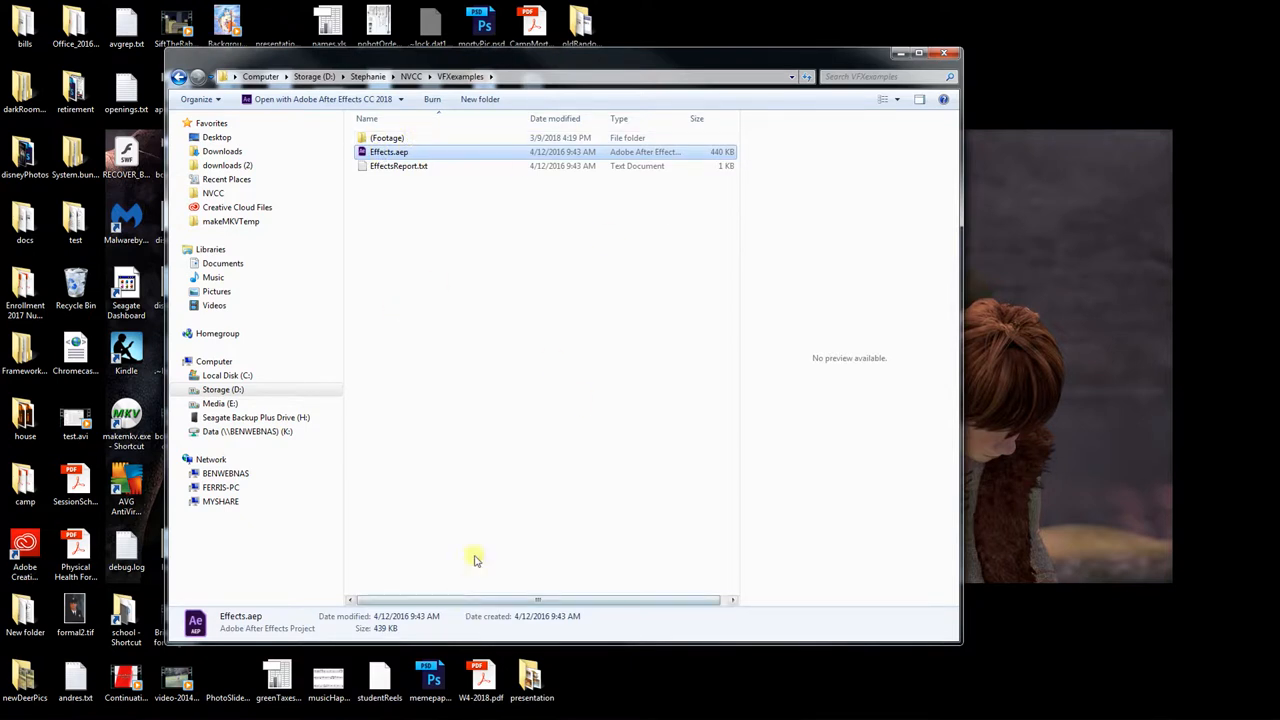
double_click(397, 140)
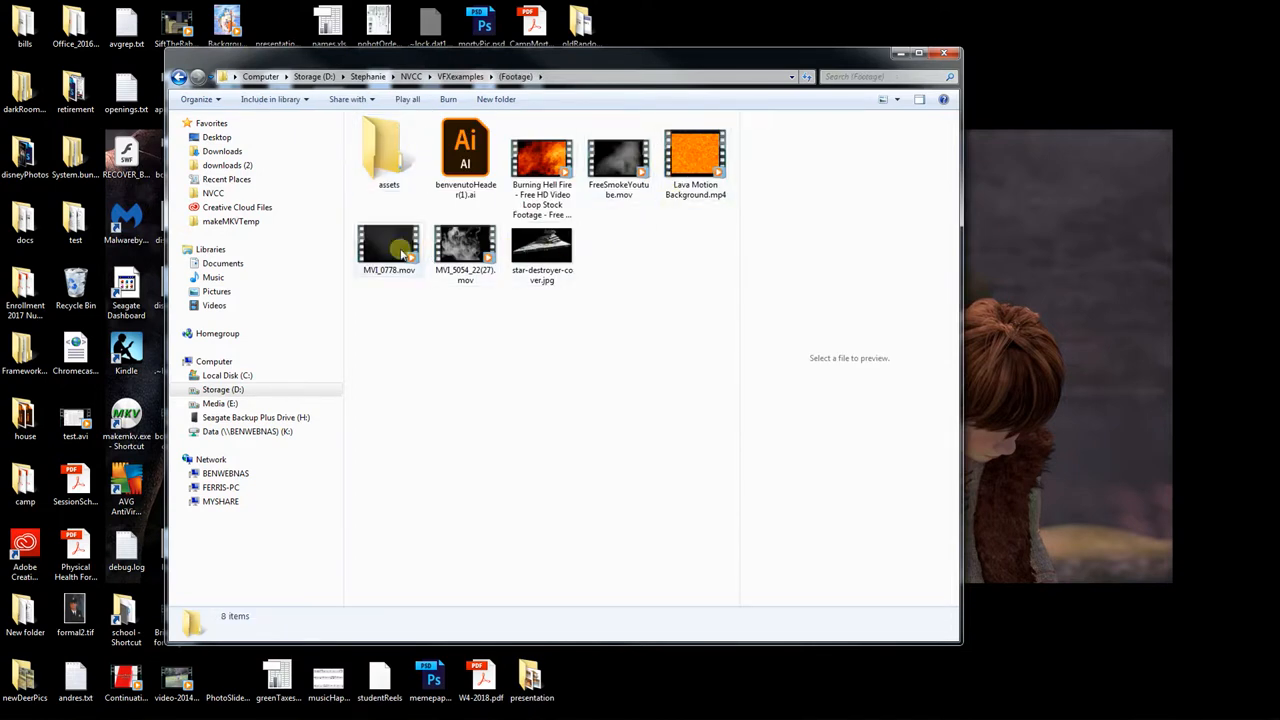
click(180, 78)
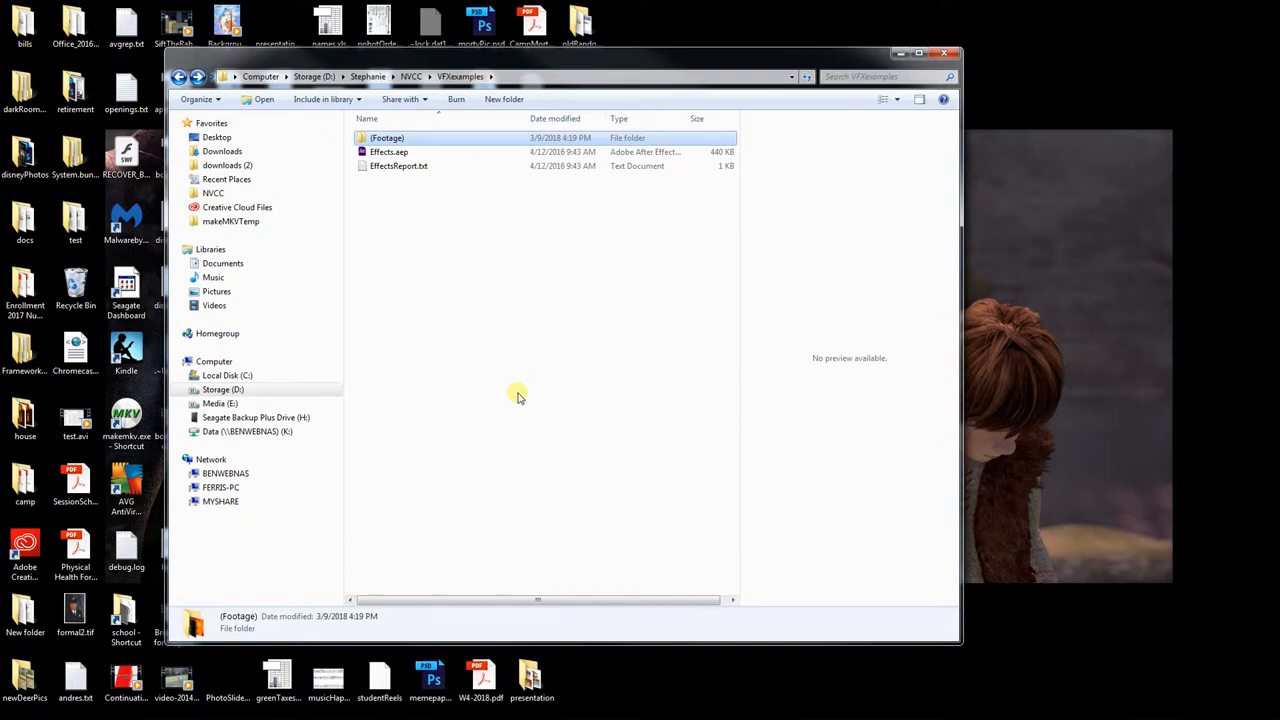
Return to After Effects and start saving the project under a new name in the NVCC > VFXexamples folder
click(548, 711)
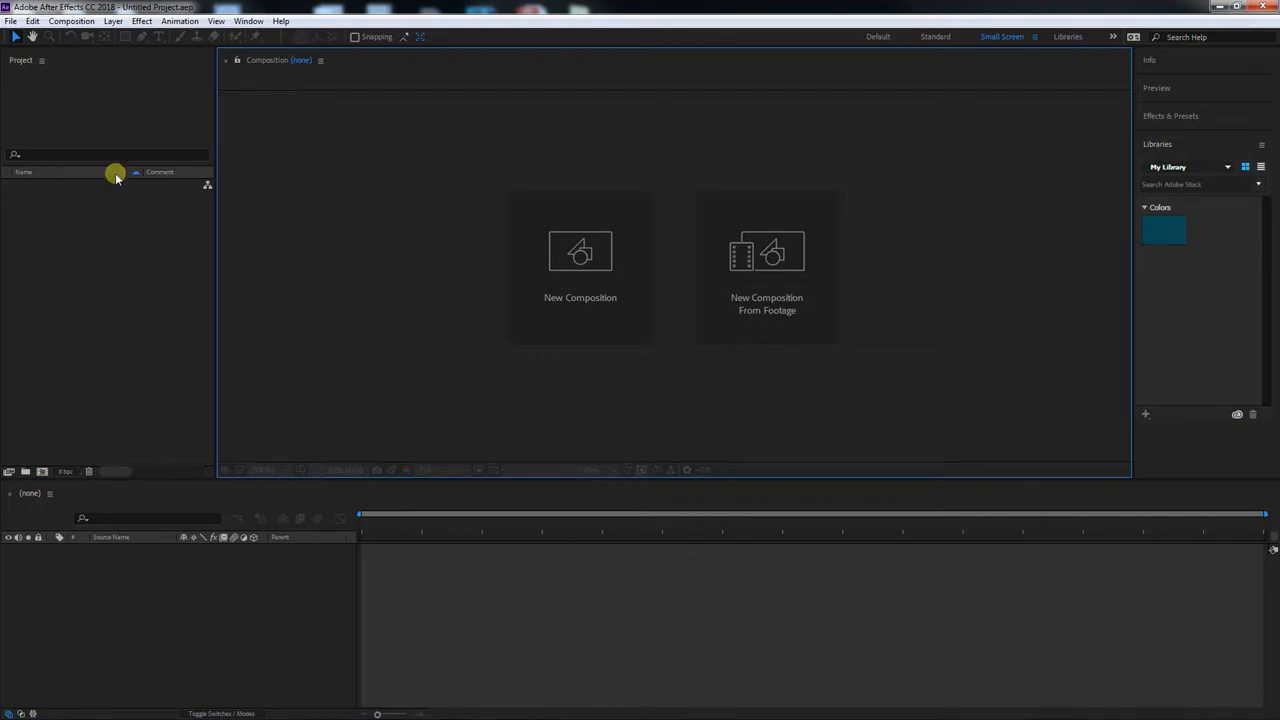
click(12, 22)
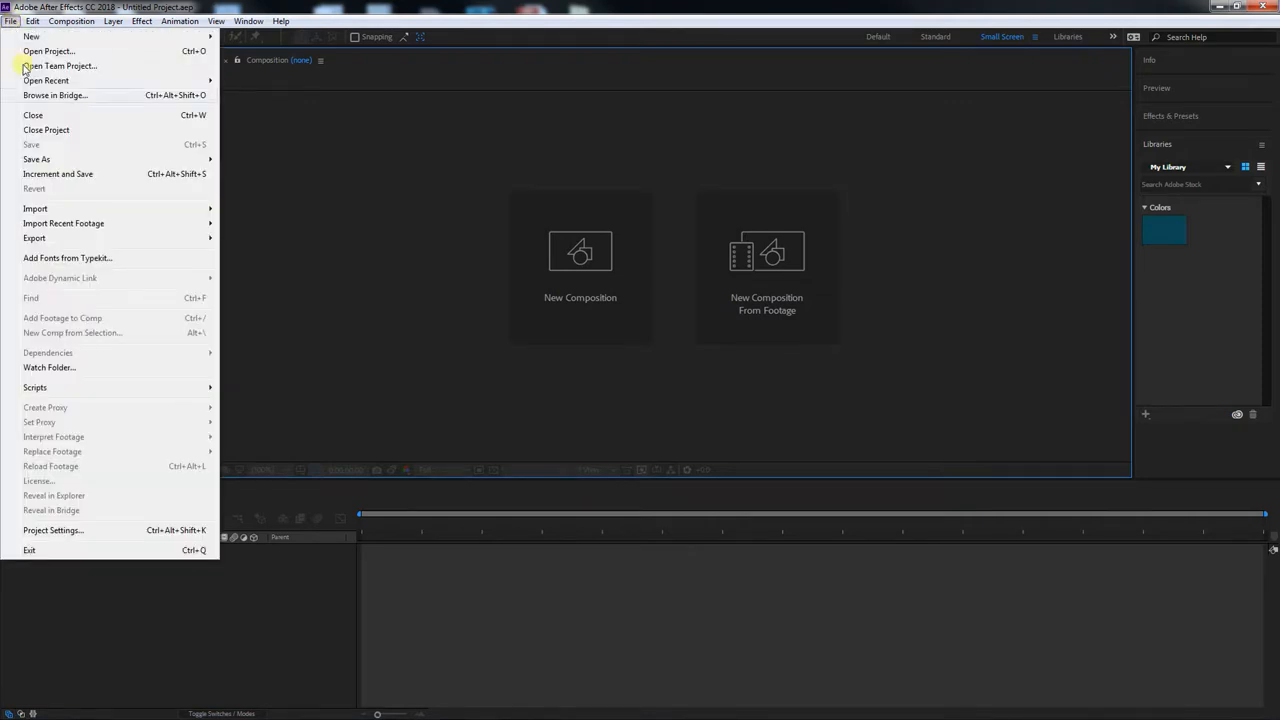
mouse_move(200, 160)
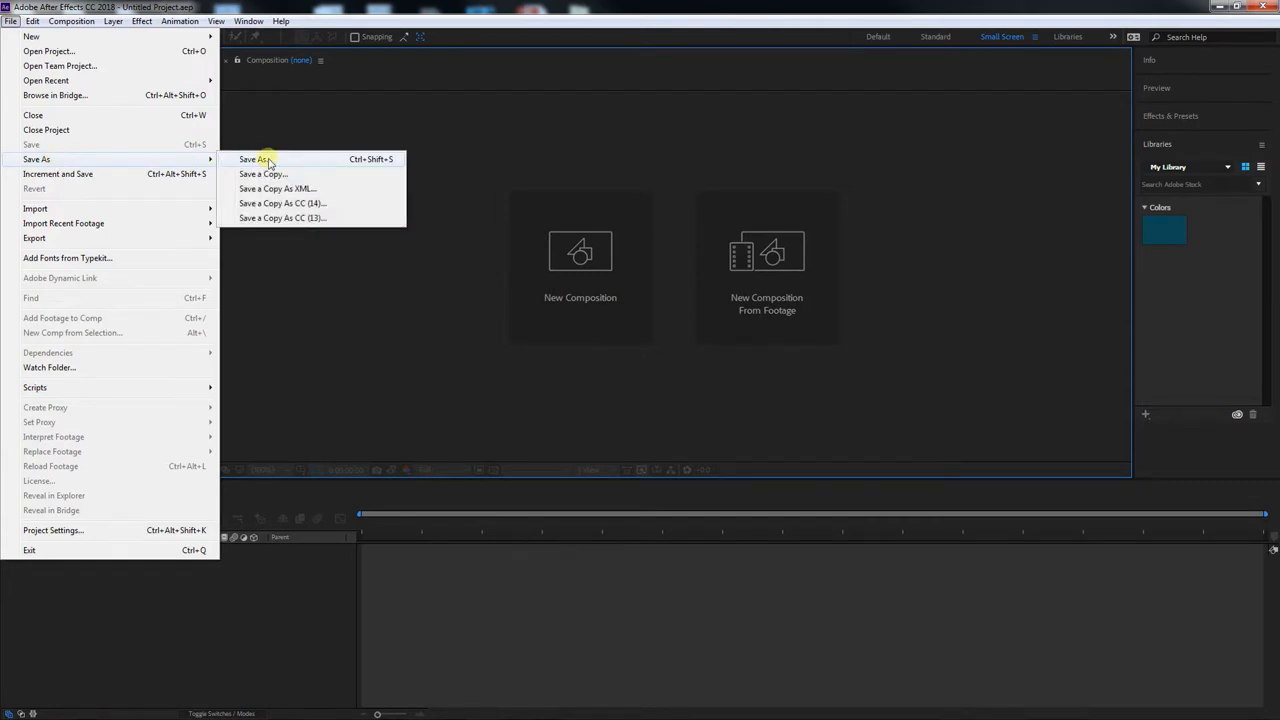
click(267, 160)
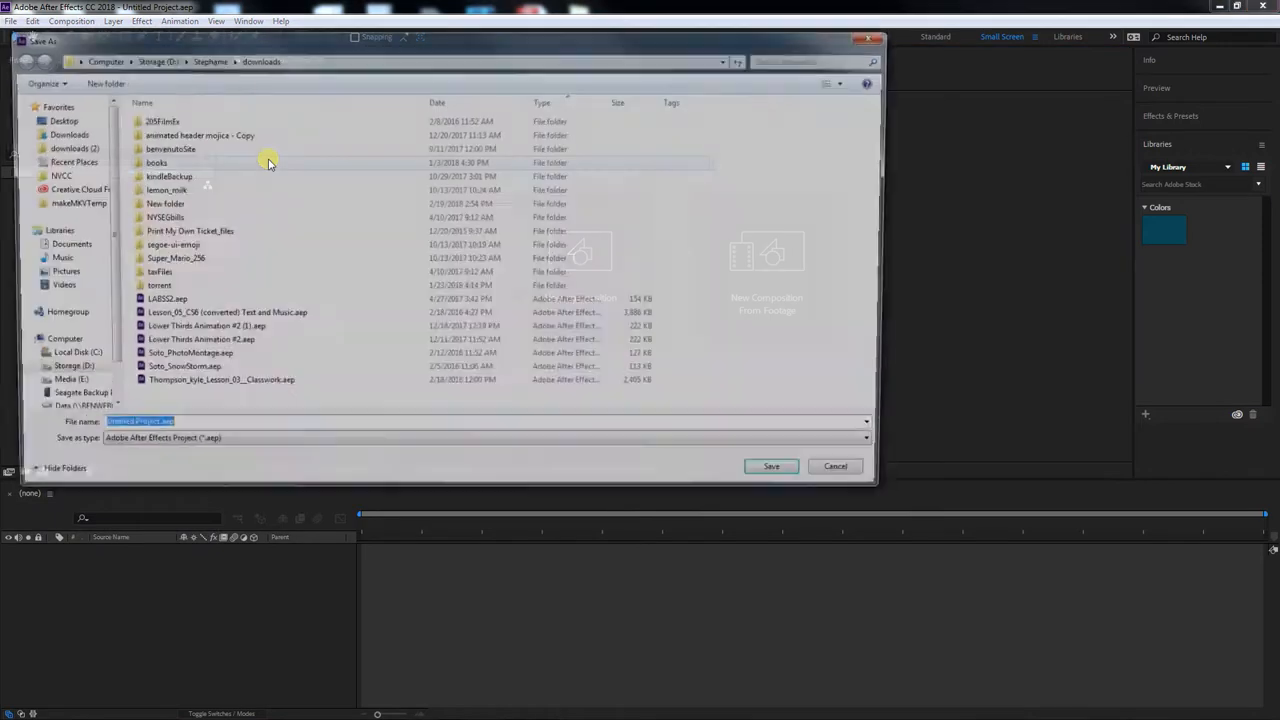
drag(255, 40, 383, 57)
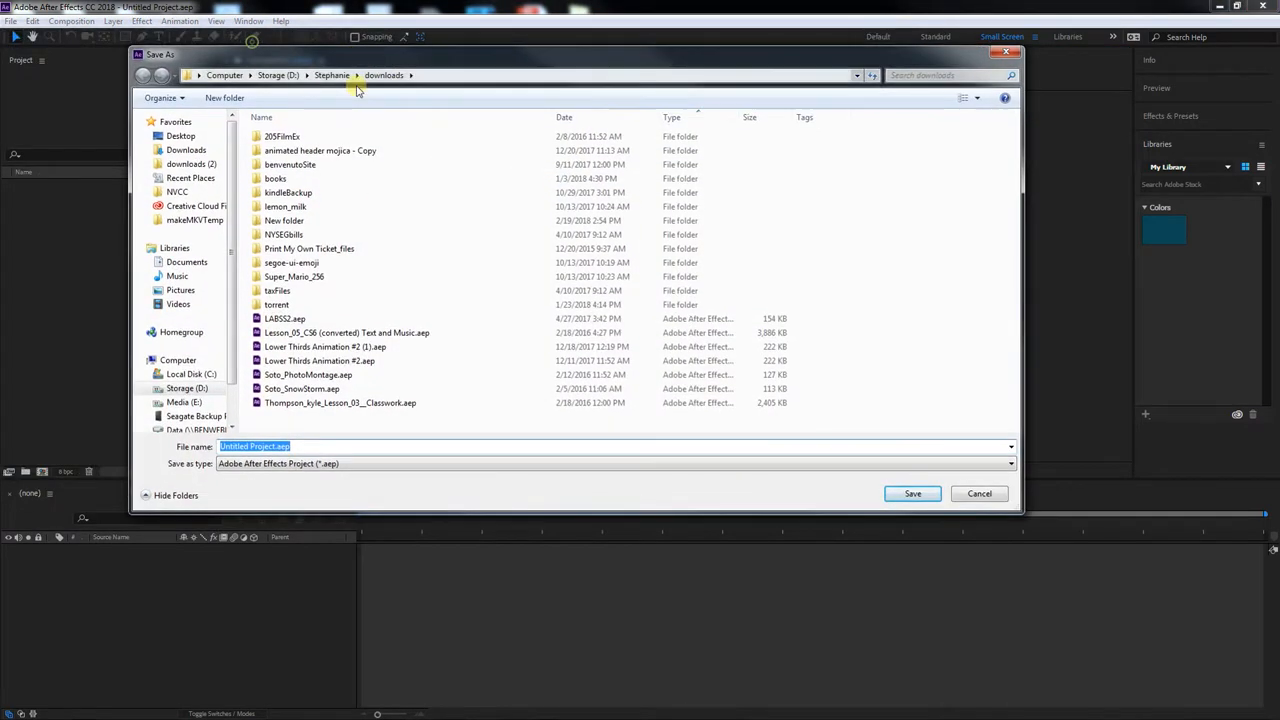
click(175, 191)
scroll(320, 322, down, 5)
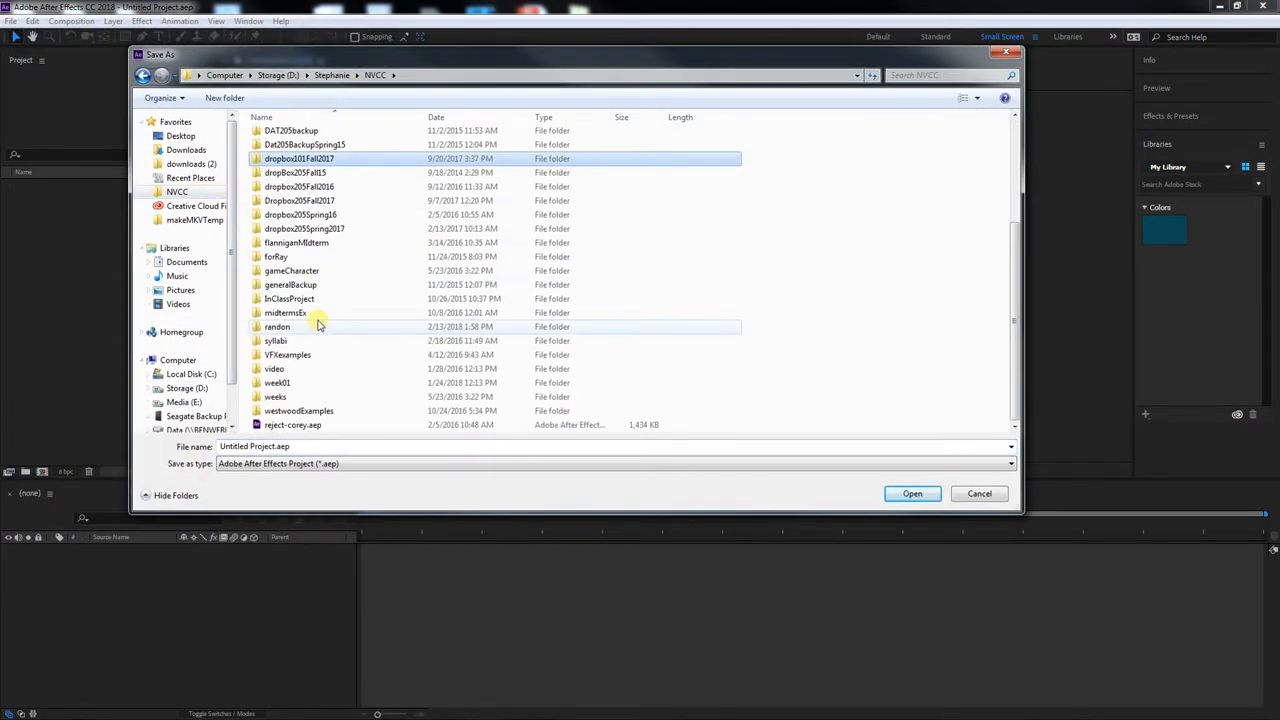
double_click(312, 354)
Name the project file testProject.aep and save it
click(262, 448)
click(276, 447)
drag(277, 447, 200, 449)
text(tesProject)
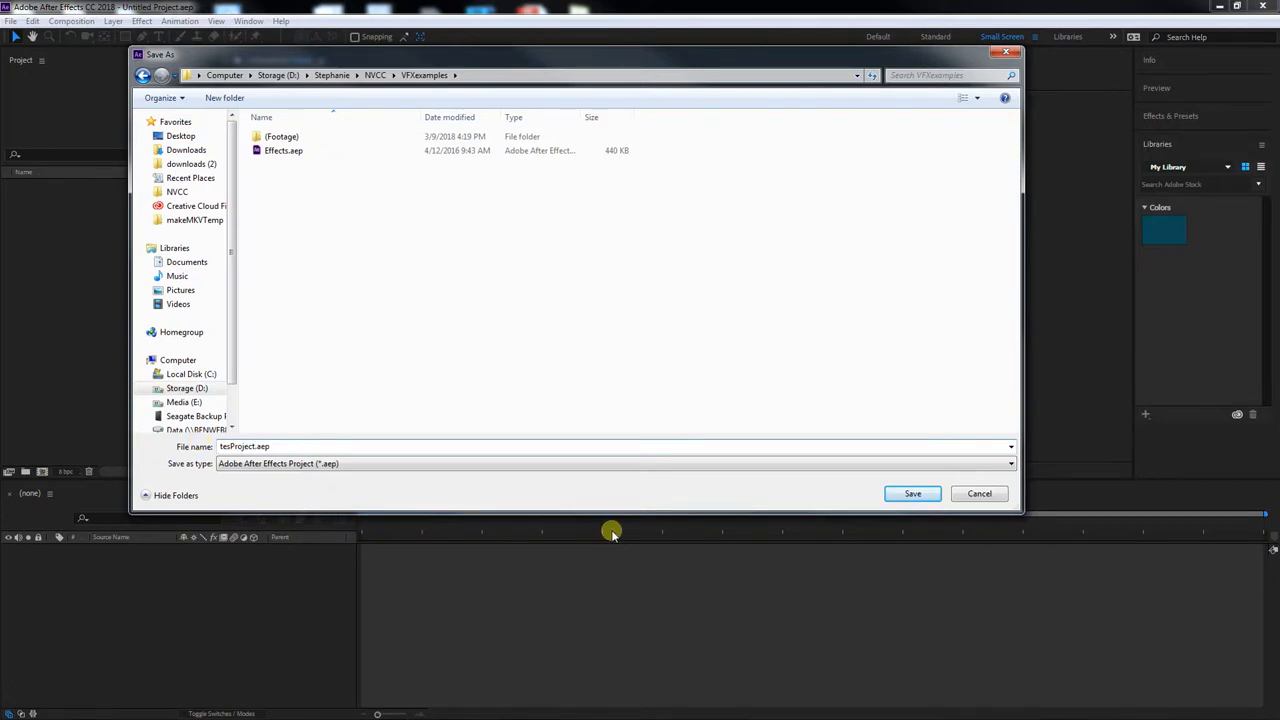
click(232, 447)
text(t)
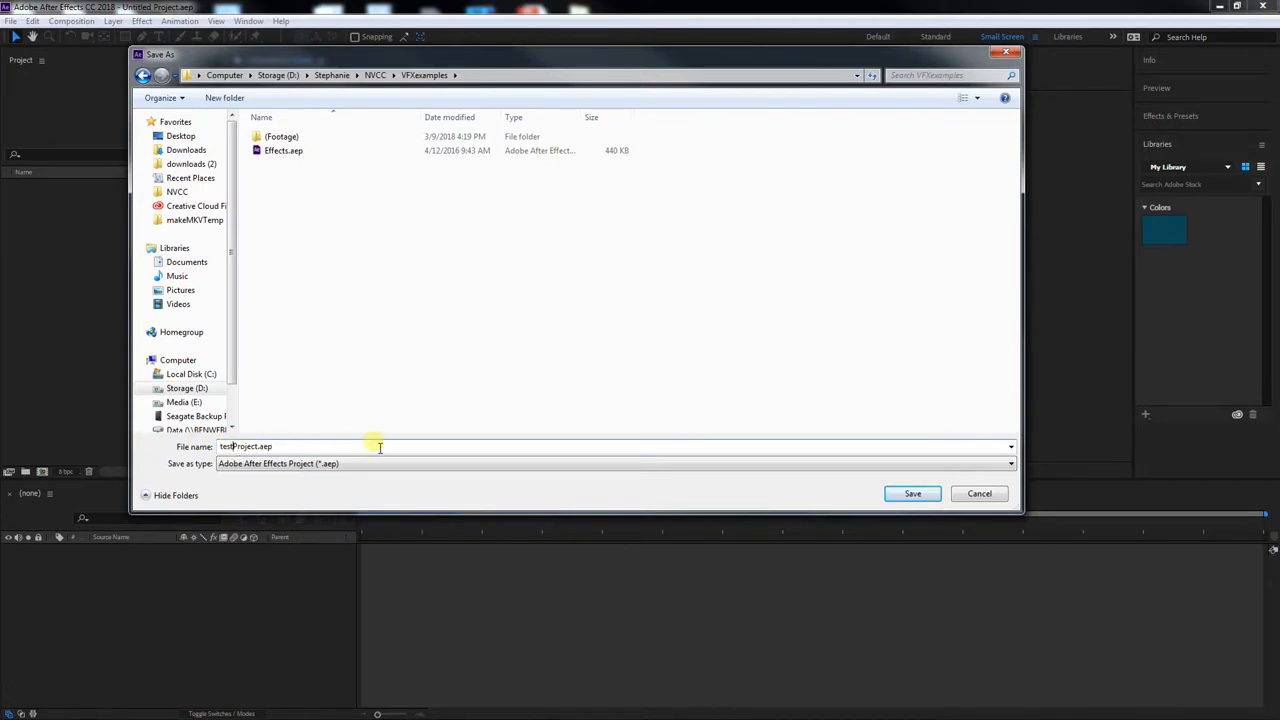
click(914, 494)
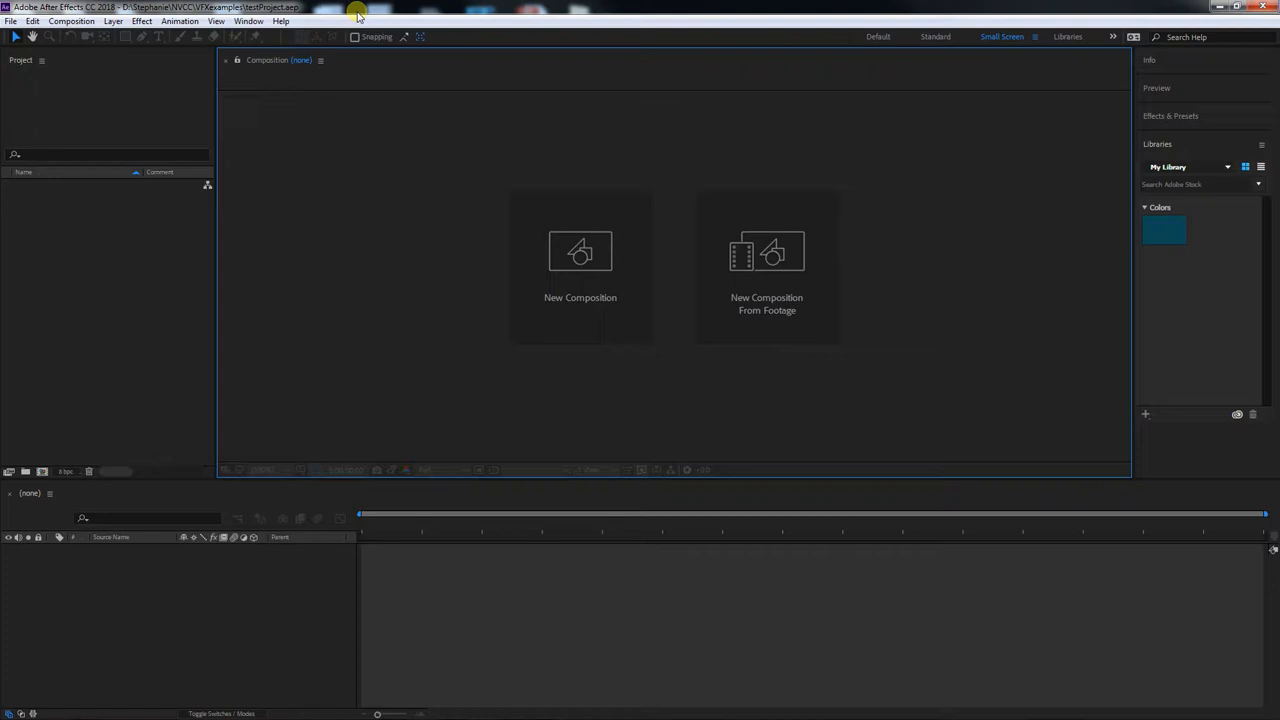
Start a file import and browse to the (Footage) folder inside NVCC > VFXexamples
click(10, 21)
click(335, 160)
click(10, 21)
mouse_move(205, 208)
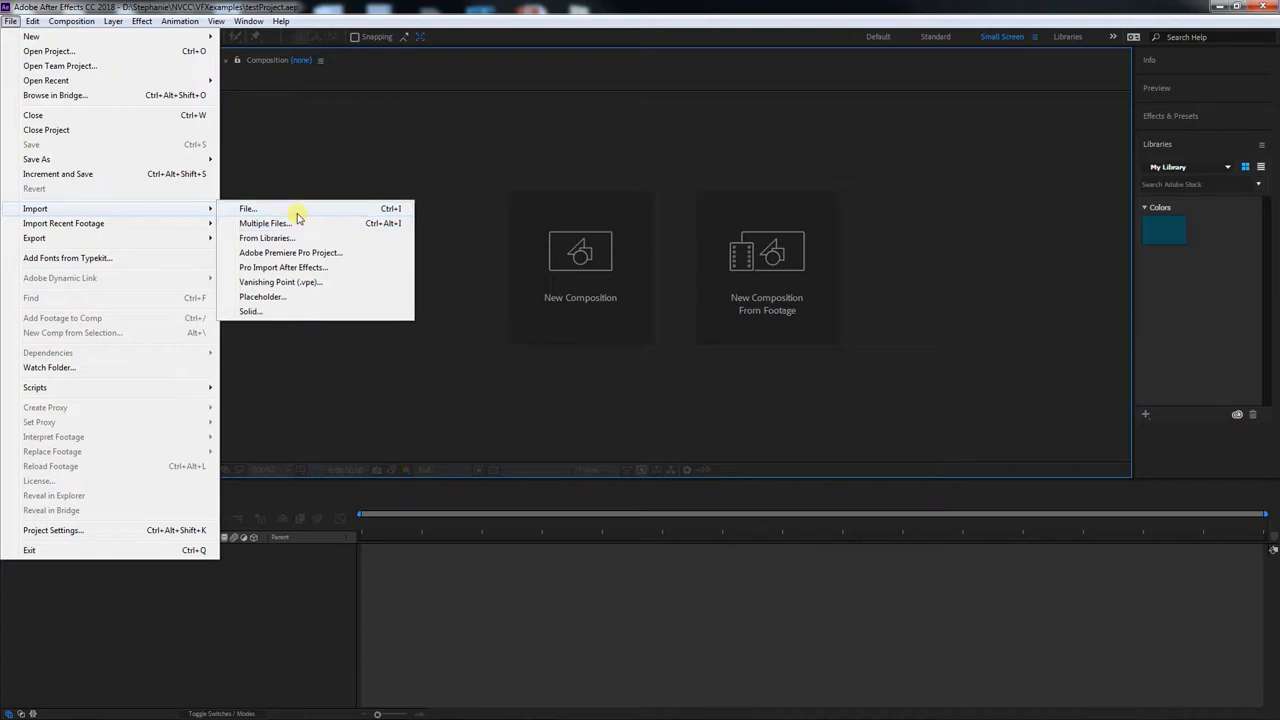
click(297, 209)
drag(180, 33, 294, 42)
click(310, 59)
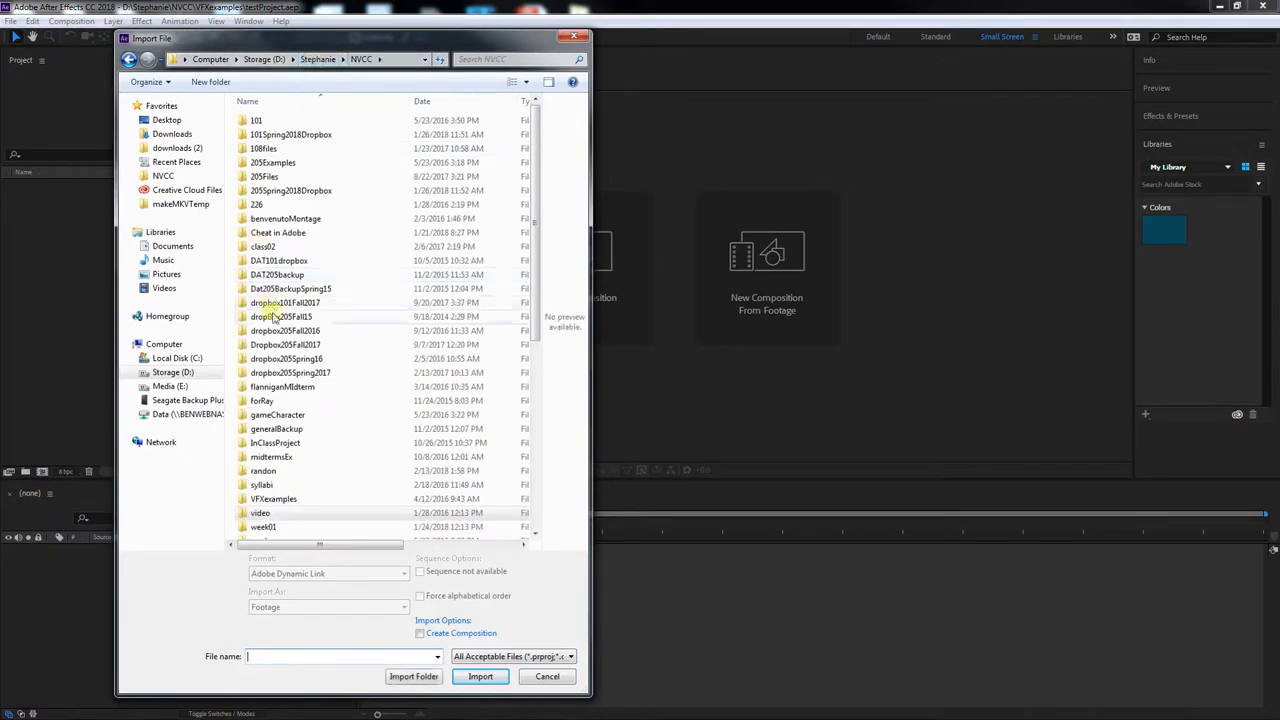
scroll(375, 398, down, 3)
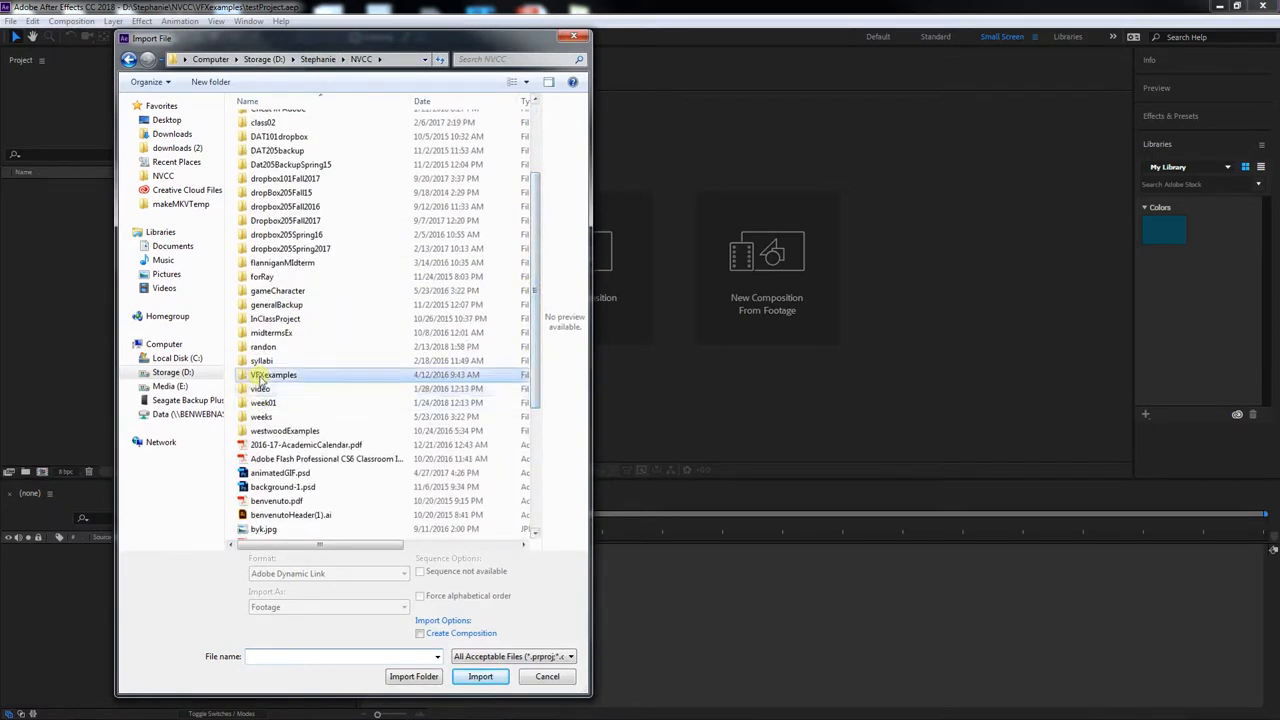
double_click(260, 376)
double_click(264, 121)
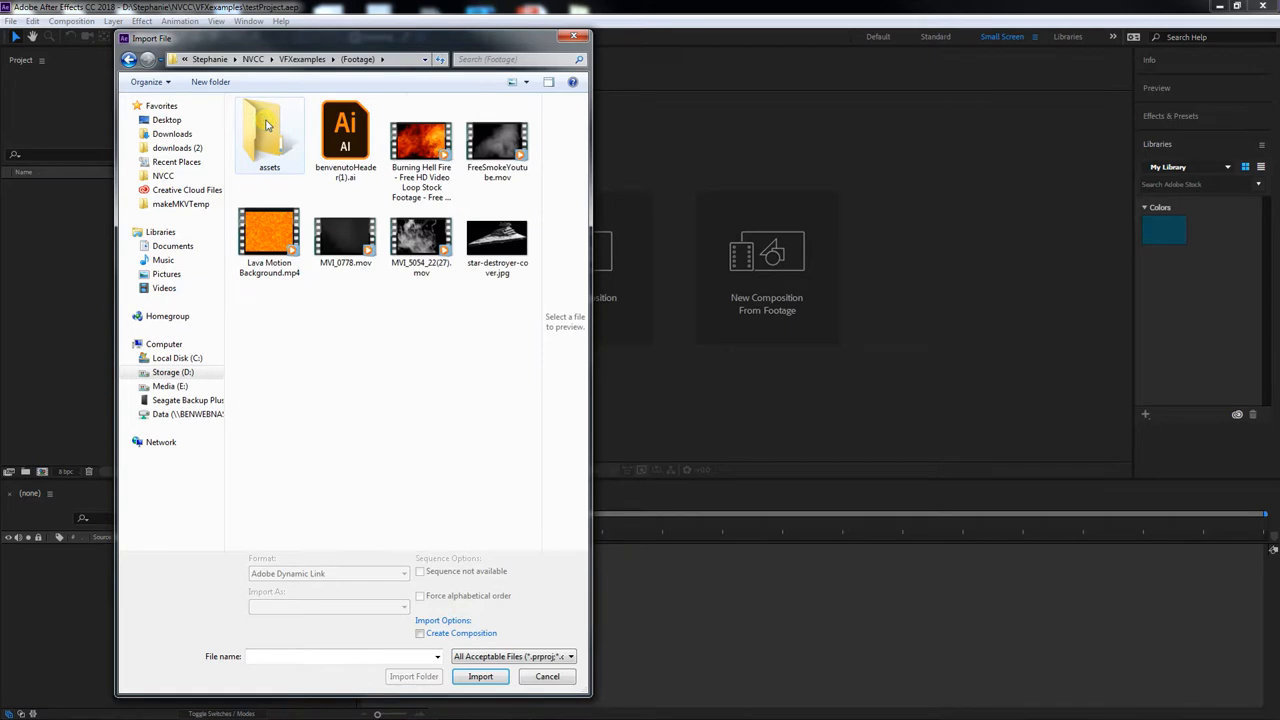
Import all files from benvenutoHeader(1).ai through star-destroyer-cover.jpg as footage, leaving out the assets folder
click(345, 135)
shift+click(505, 250)
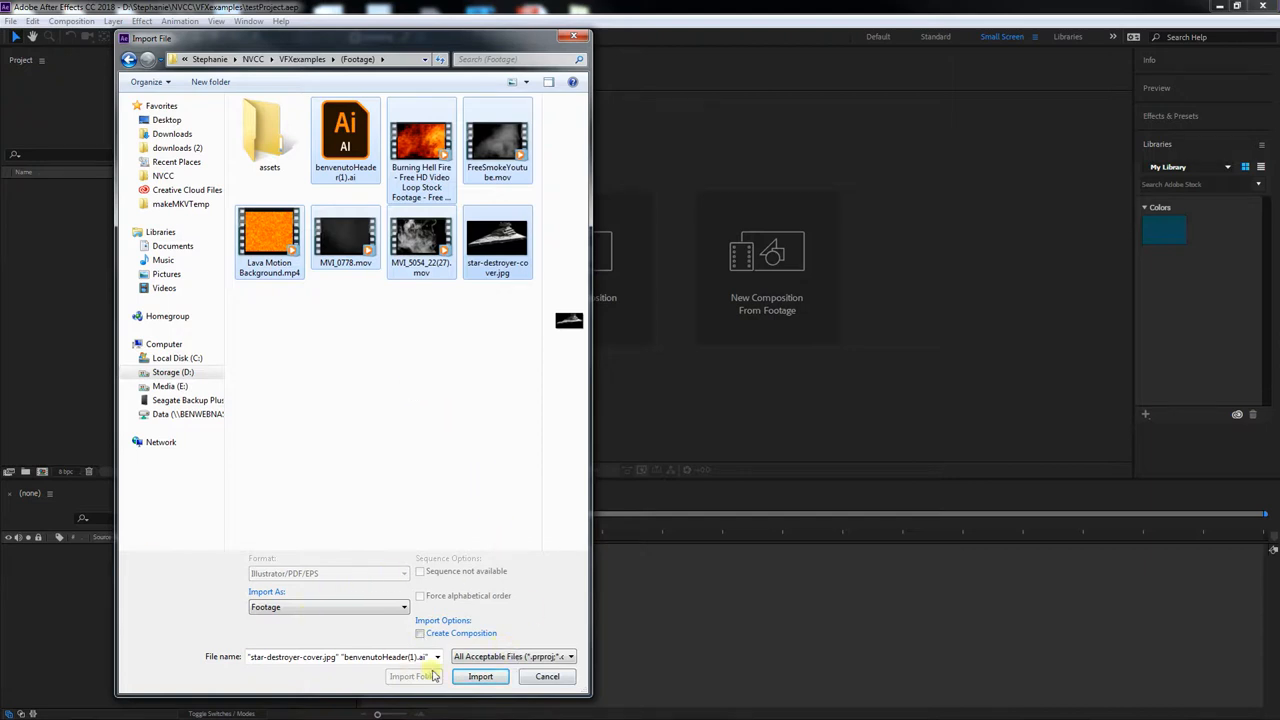
click(480, 676)
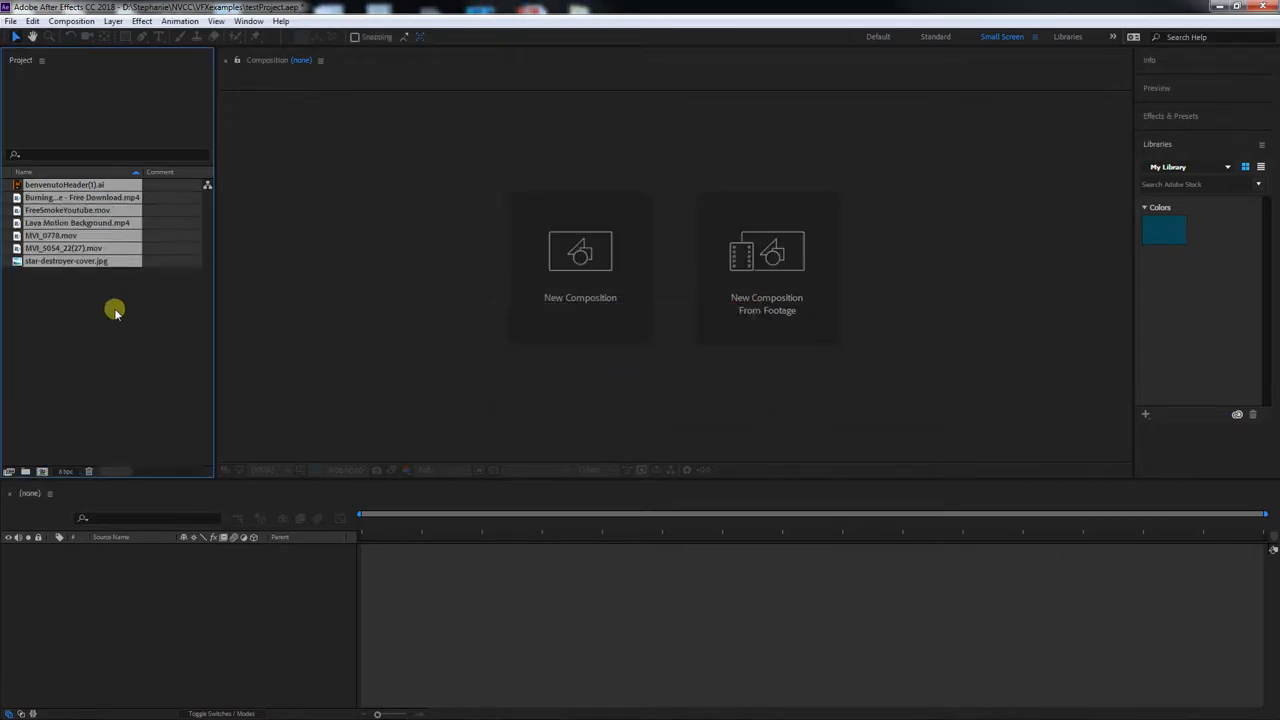
click(92, 343)
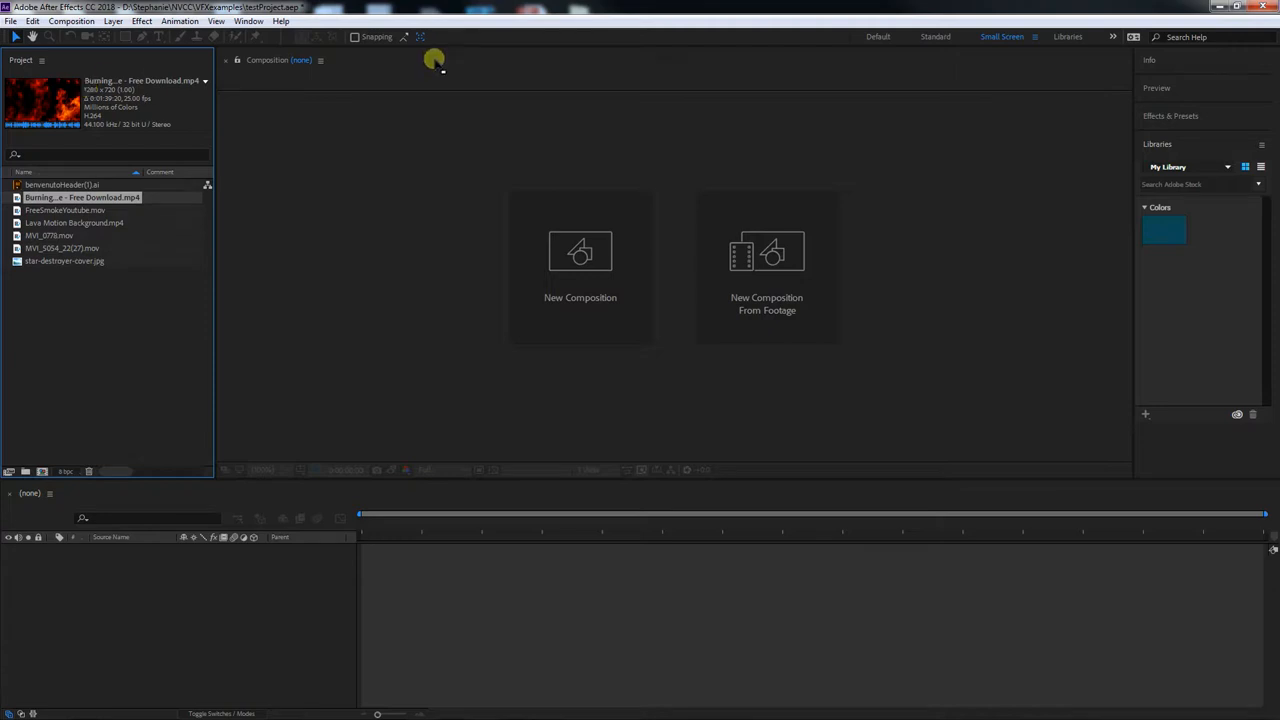
Look at the list of available workspaces and keep the Small Screen layout
click(248, 21)
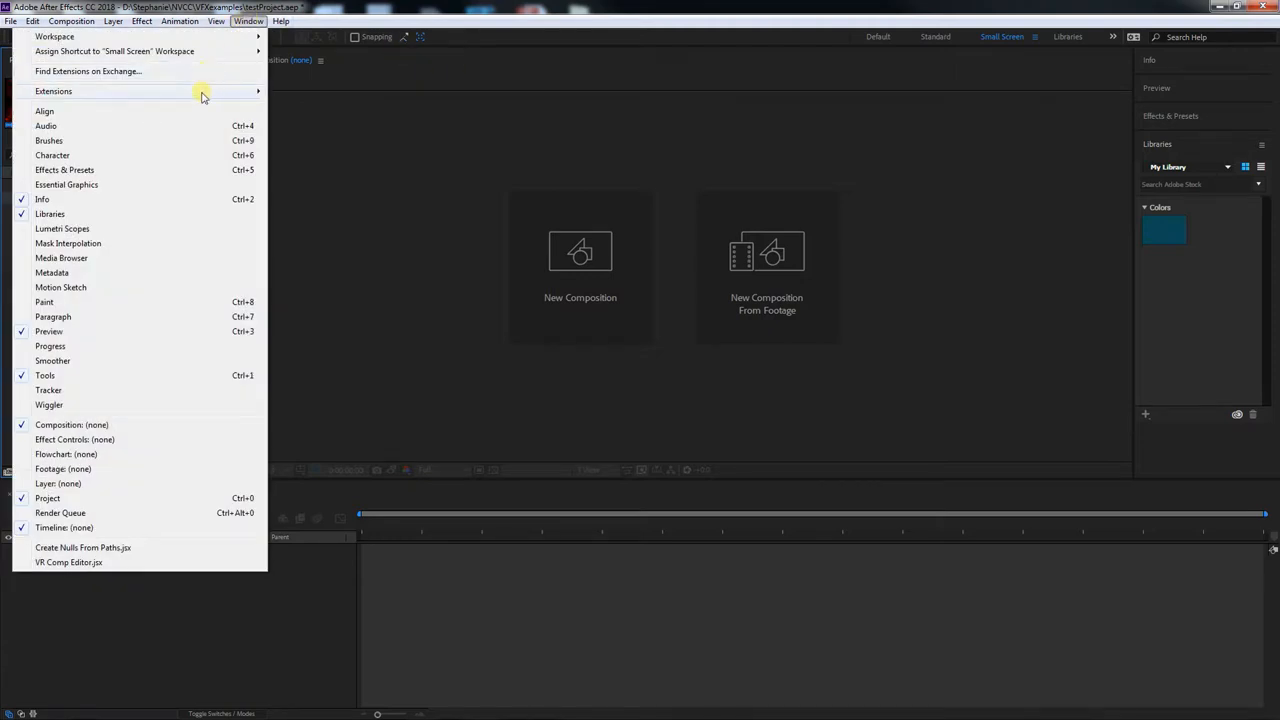
mouse_move(200, 43)
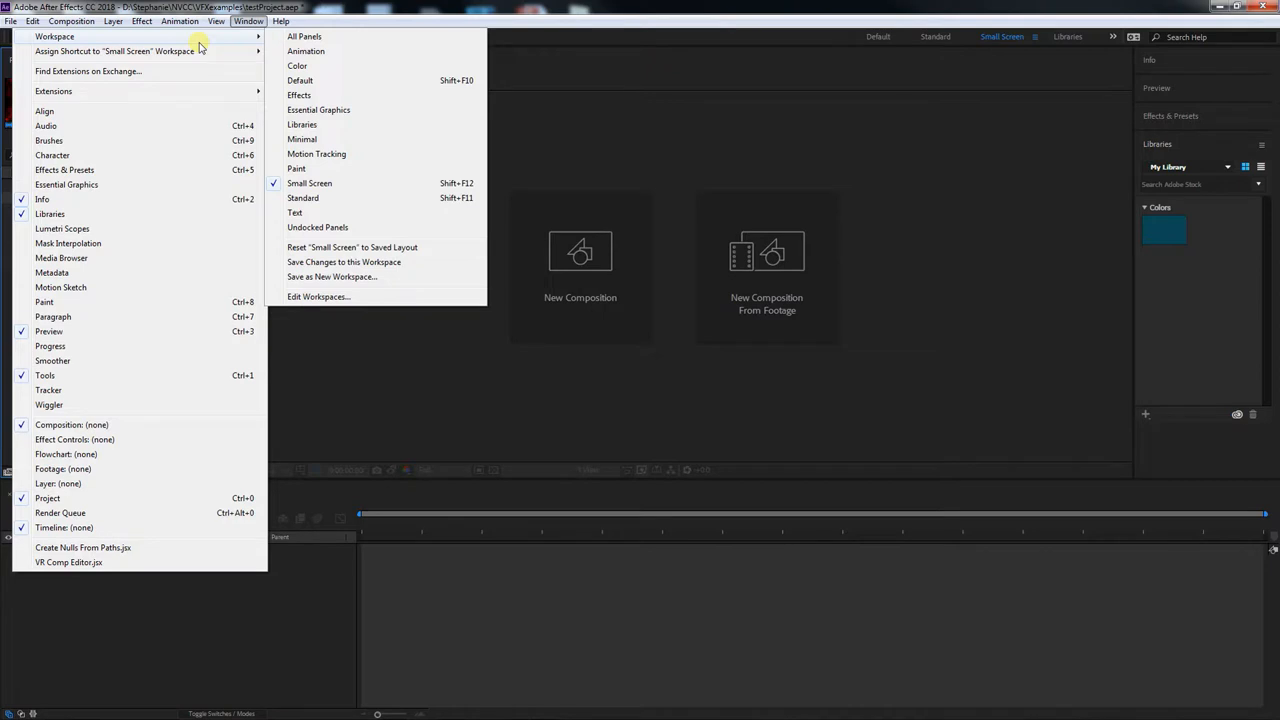
click(672, 123)
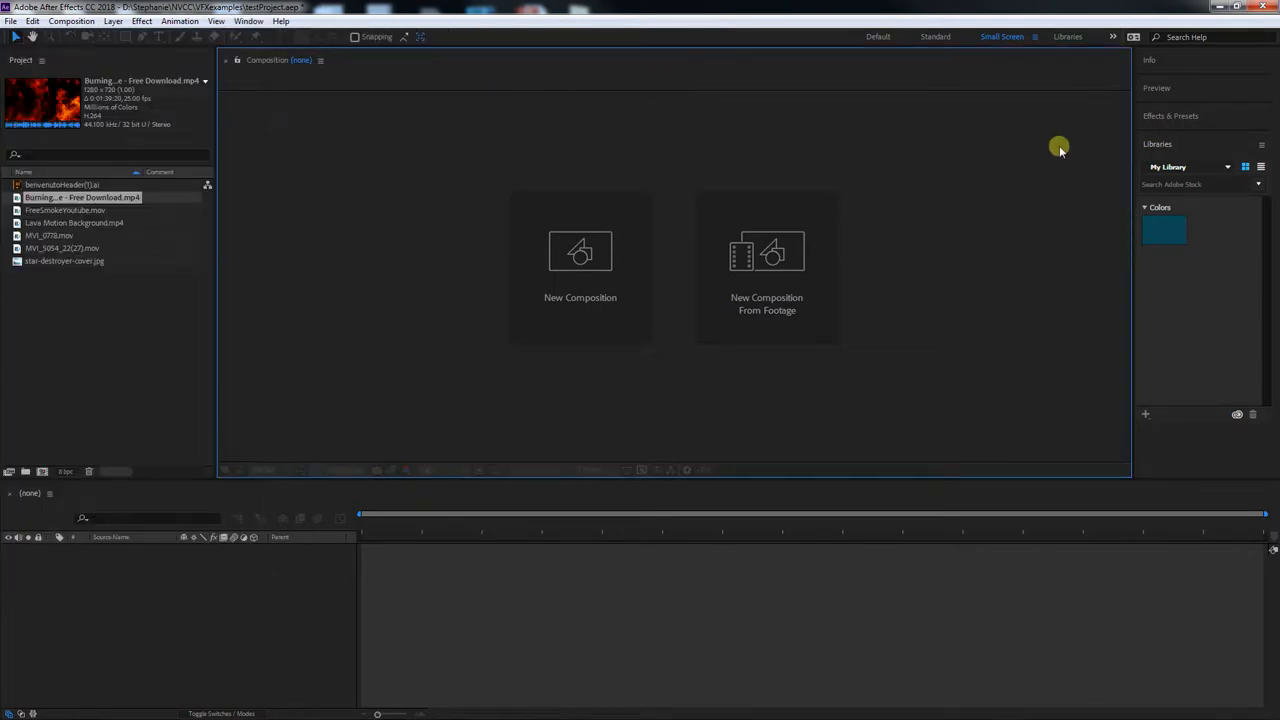
Briefly view the Effects & Presets panel, collapse it, and expand the Preview panel
click(1194, 88)
click(1196, 90)
click(1209, 117)
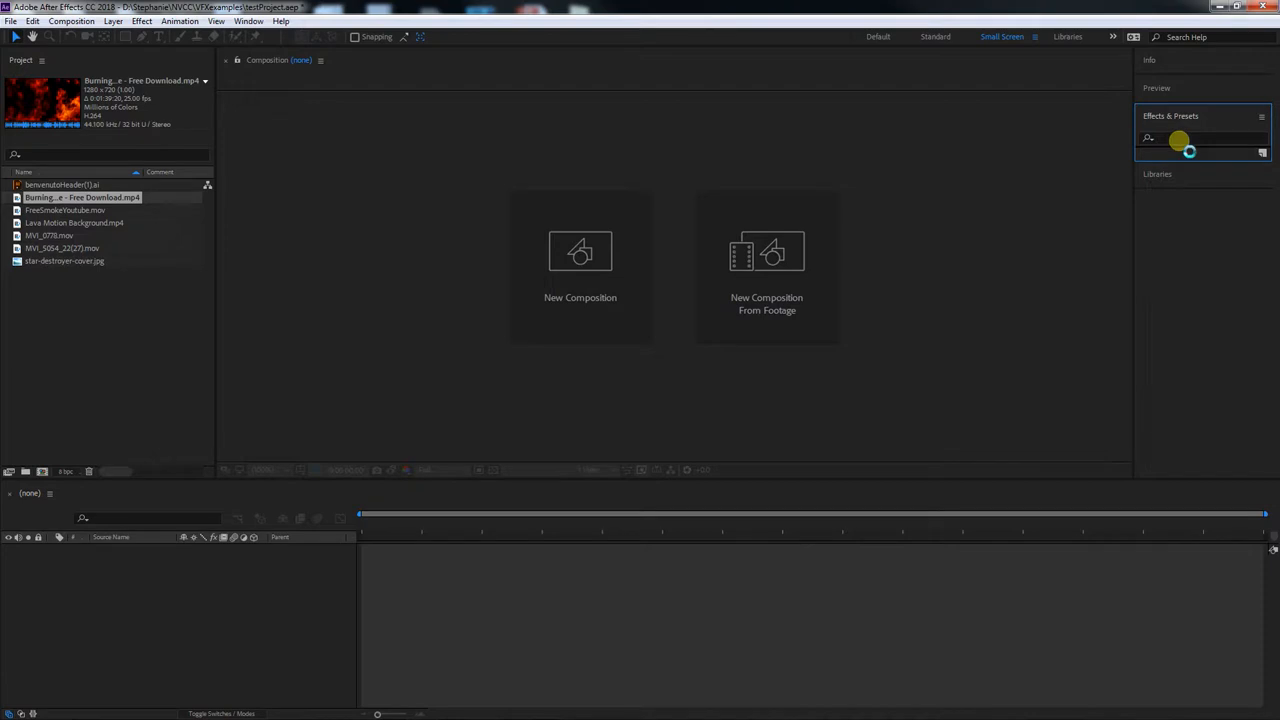
click(1186, 148)
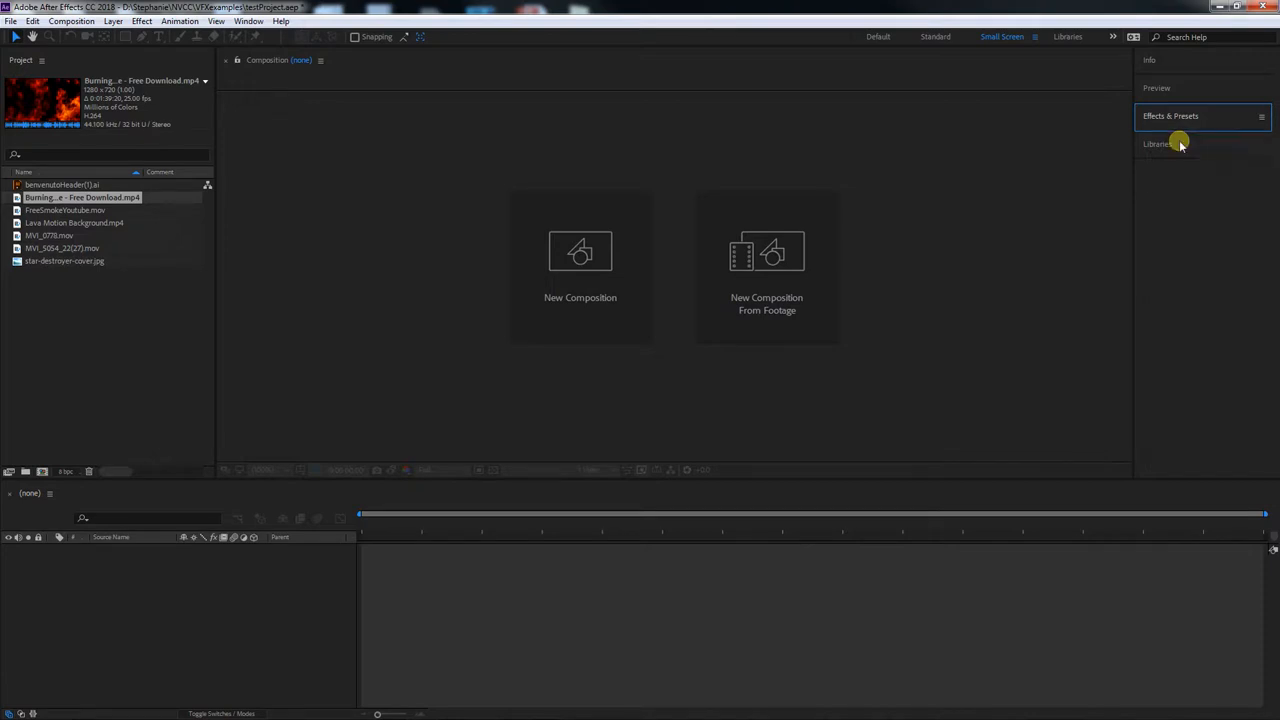
click(1194, 92)
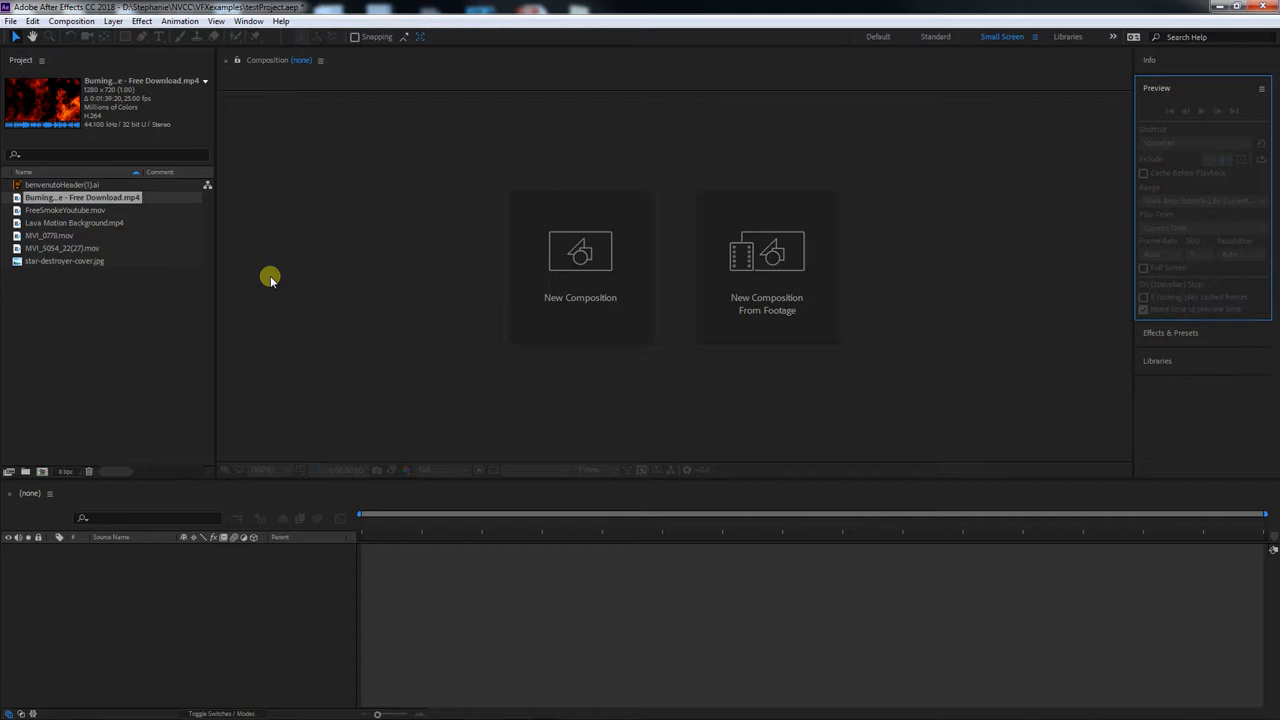
Create a composition from the Burning Hell Fire video and scrub through its timeline
mouse_move(29, 198)
mouse_down()
mouse_move(745, 268)
mouse_move(774, 286)
mouse_move(763, 306)
mouse_move(778, 280)
mouse_up()
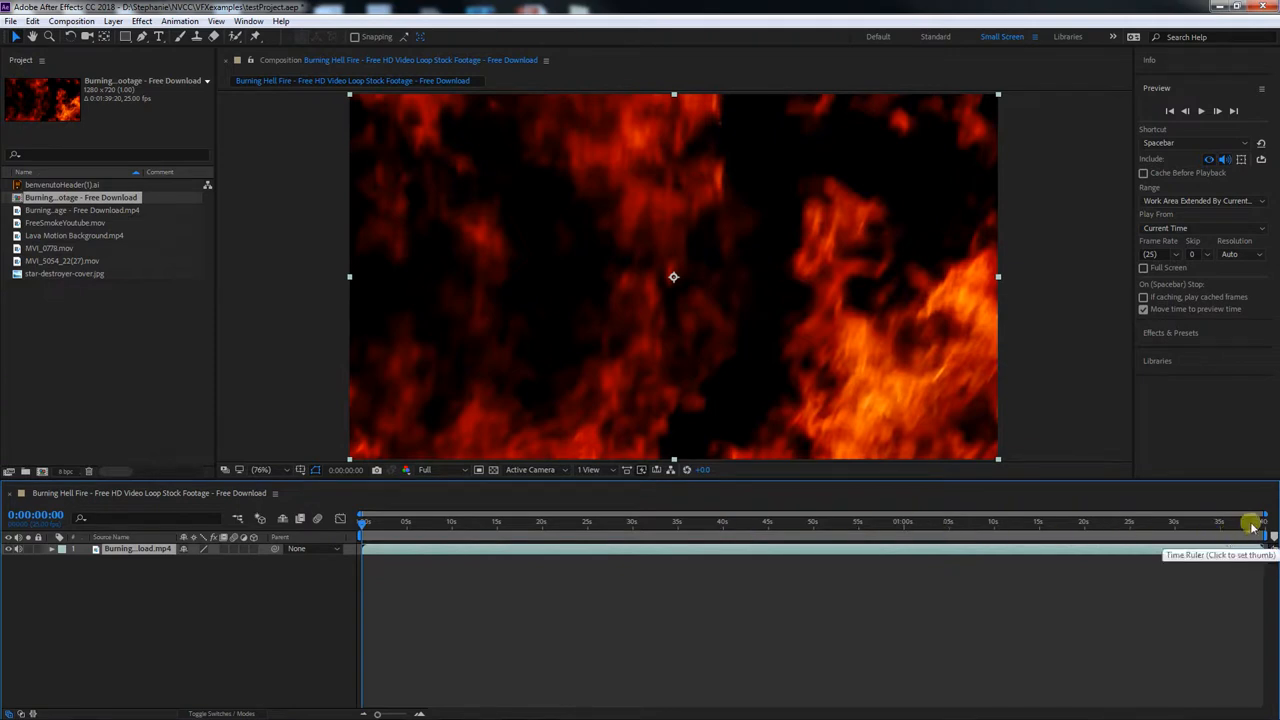
click(1258, 522)
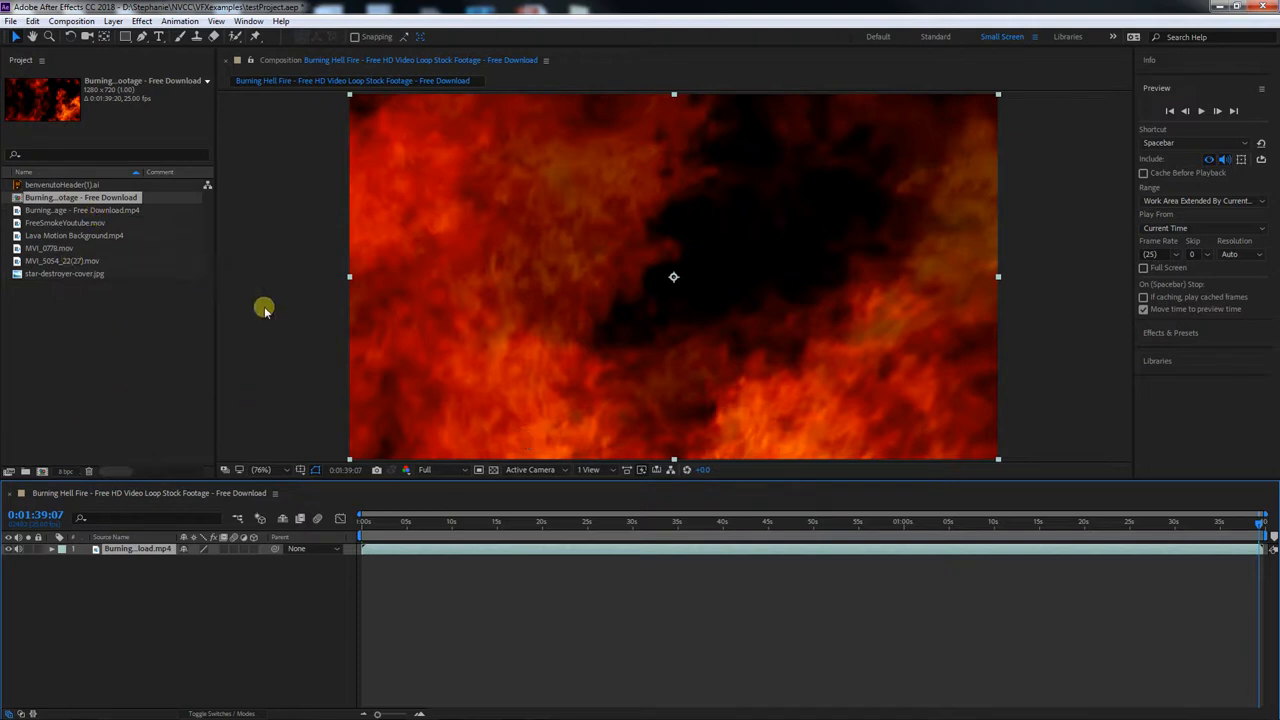
drag(386, 521, 480, 540)
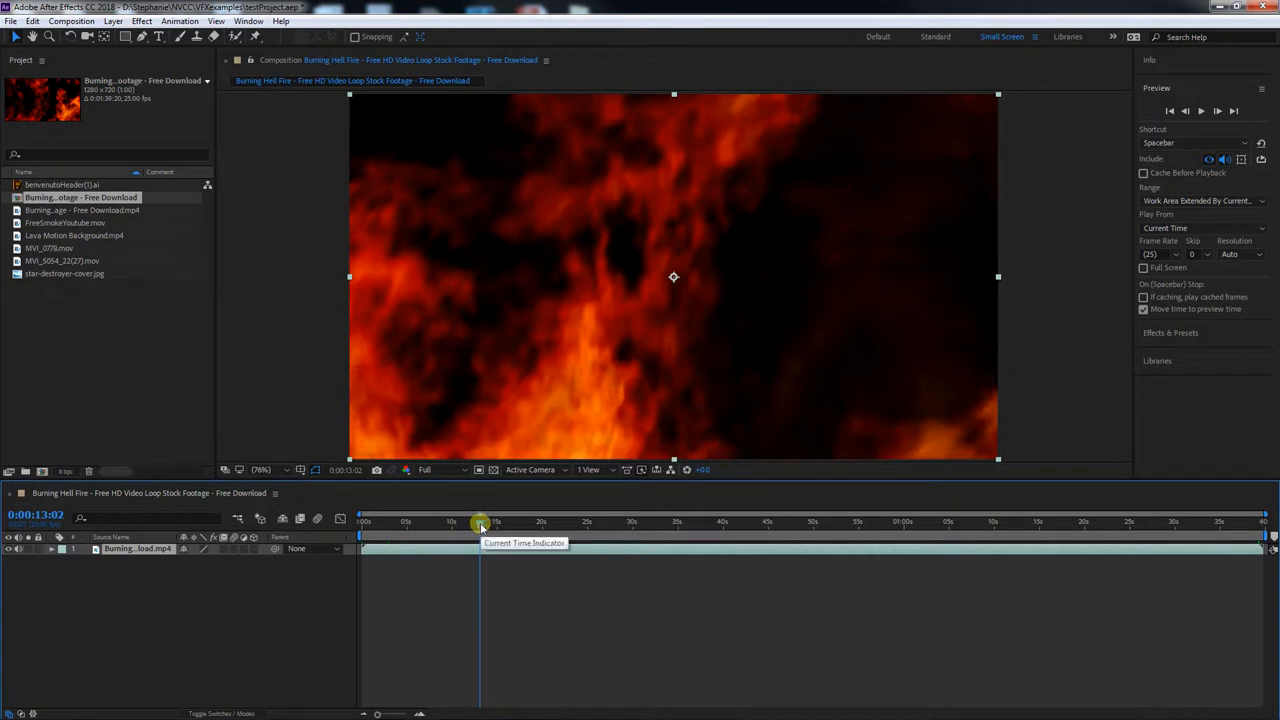
mouse_move(480, 528)
mouse_down()
mouse_move(389, 528)
mouse_move(866, 529)
mouse_move(540, 529)
mouse_move(490, 510)
mouse_up()
Set the composition's preview resolution to Half and move the current time to 0:00:28:20
click(463, 469)
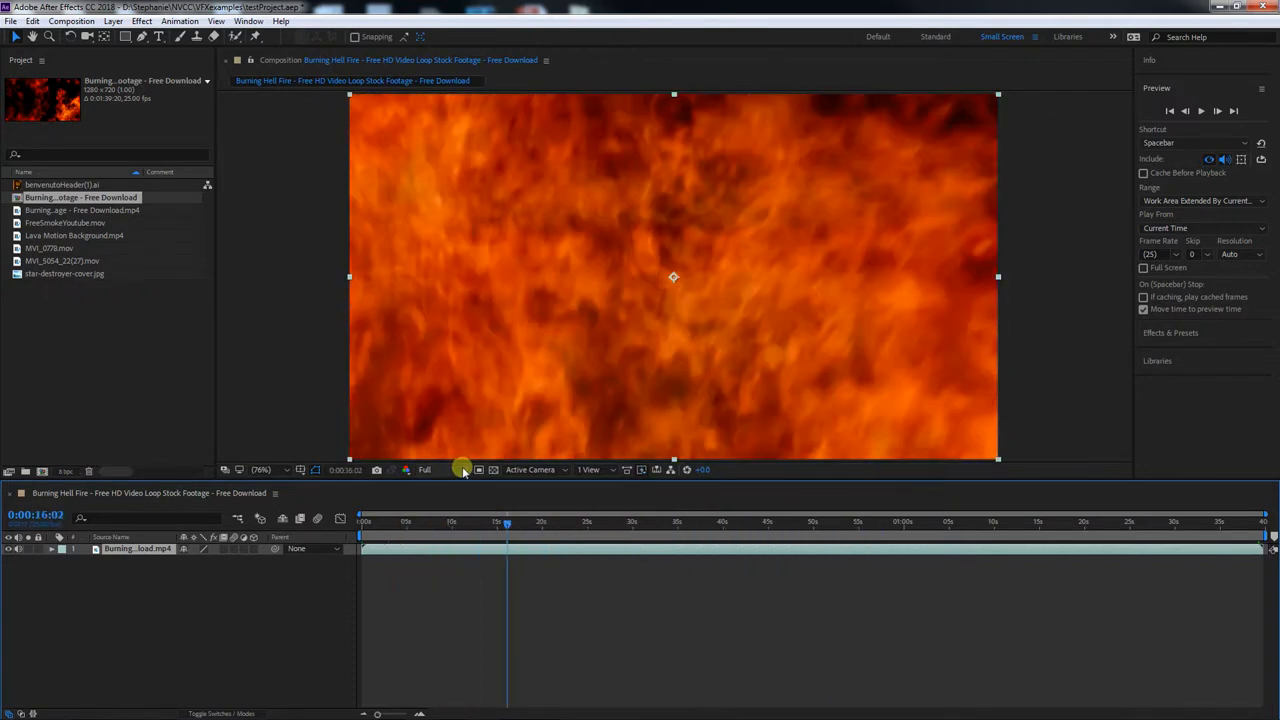
click(457, 524)
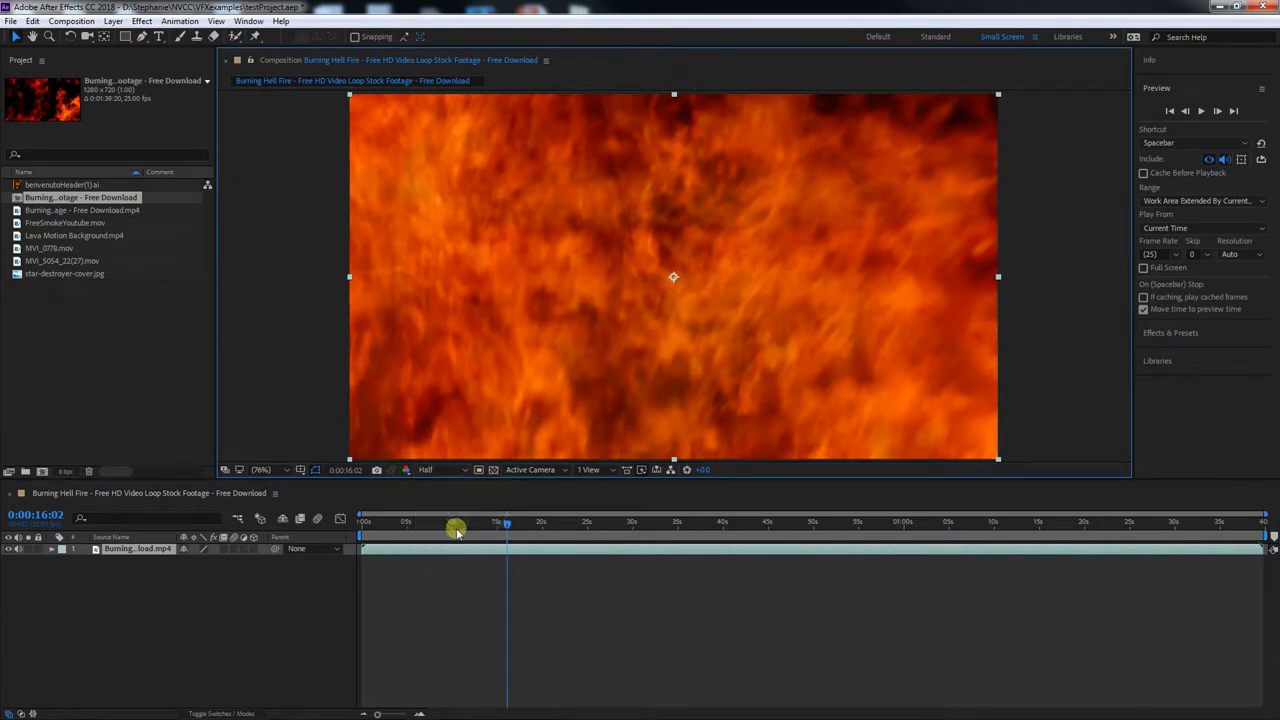
drag(509, 523, 622, 527)
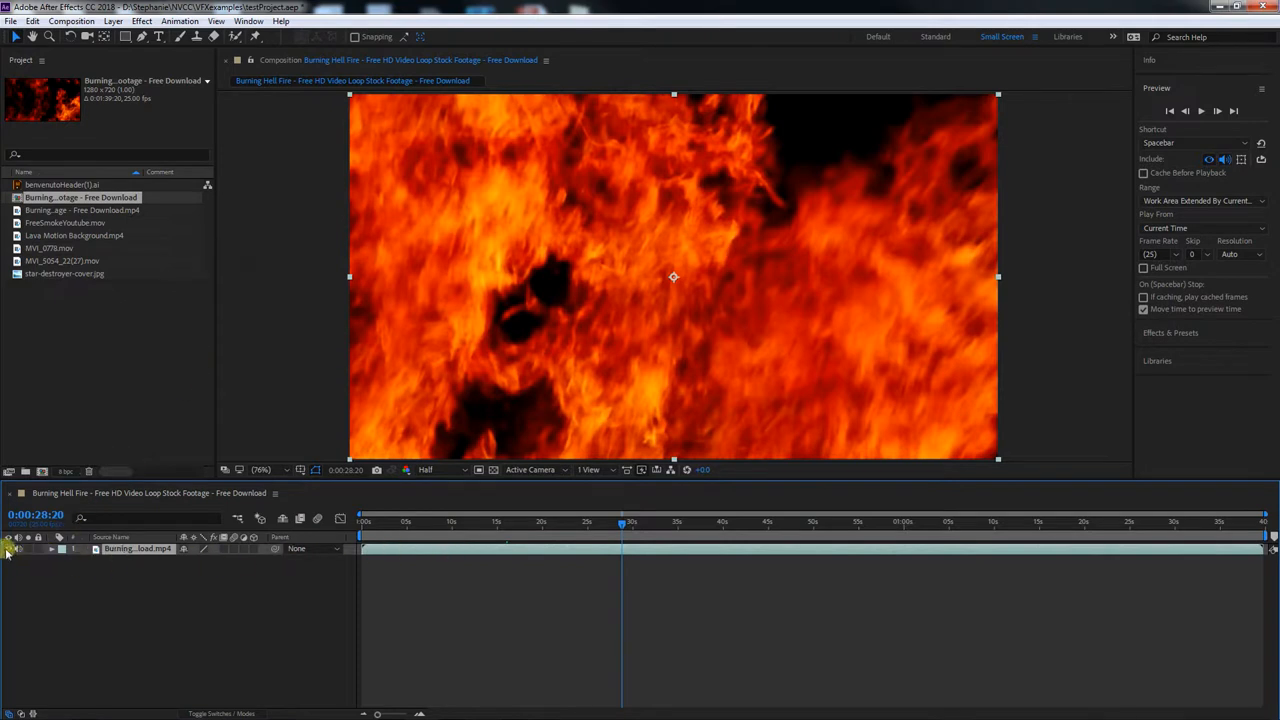
Hide the Parent column in the timeline and display the Modes column with the blend mode and track matte settings
right_click(305, 538)
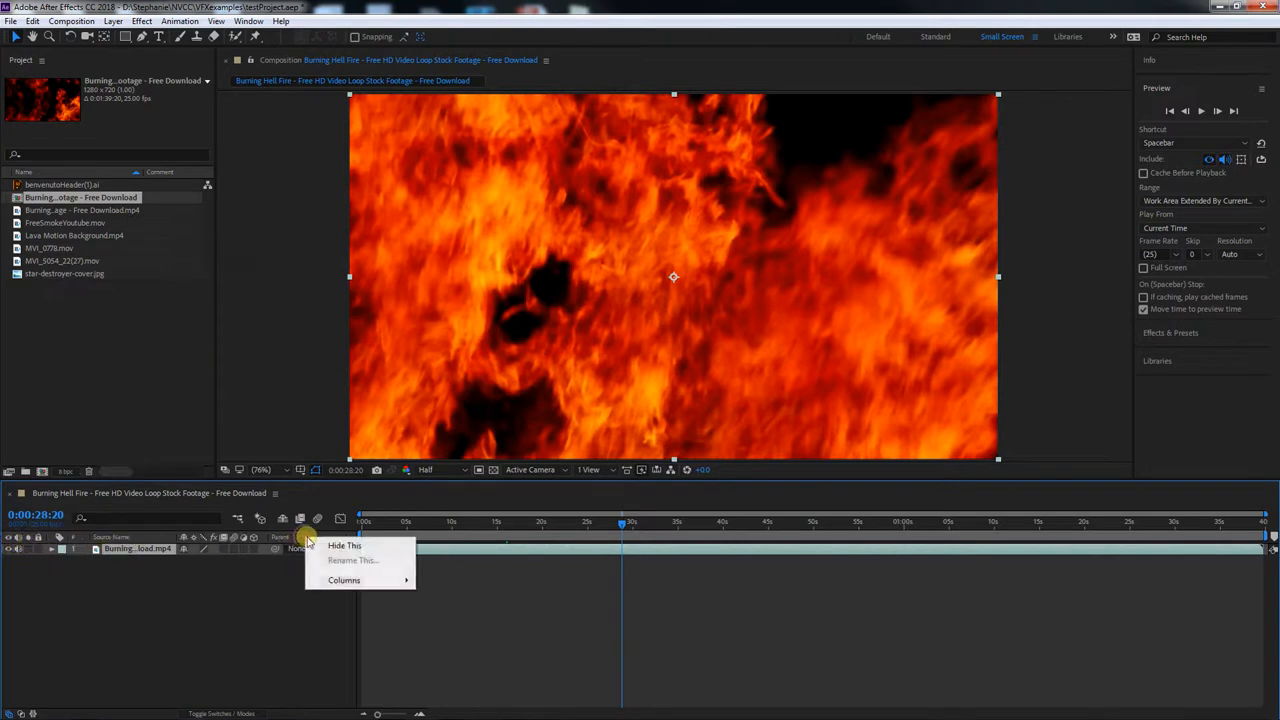
click(344, 545)
right_click(271, 538)
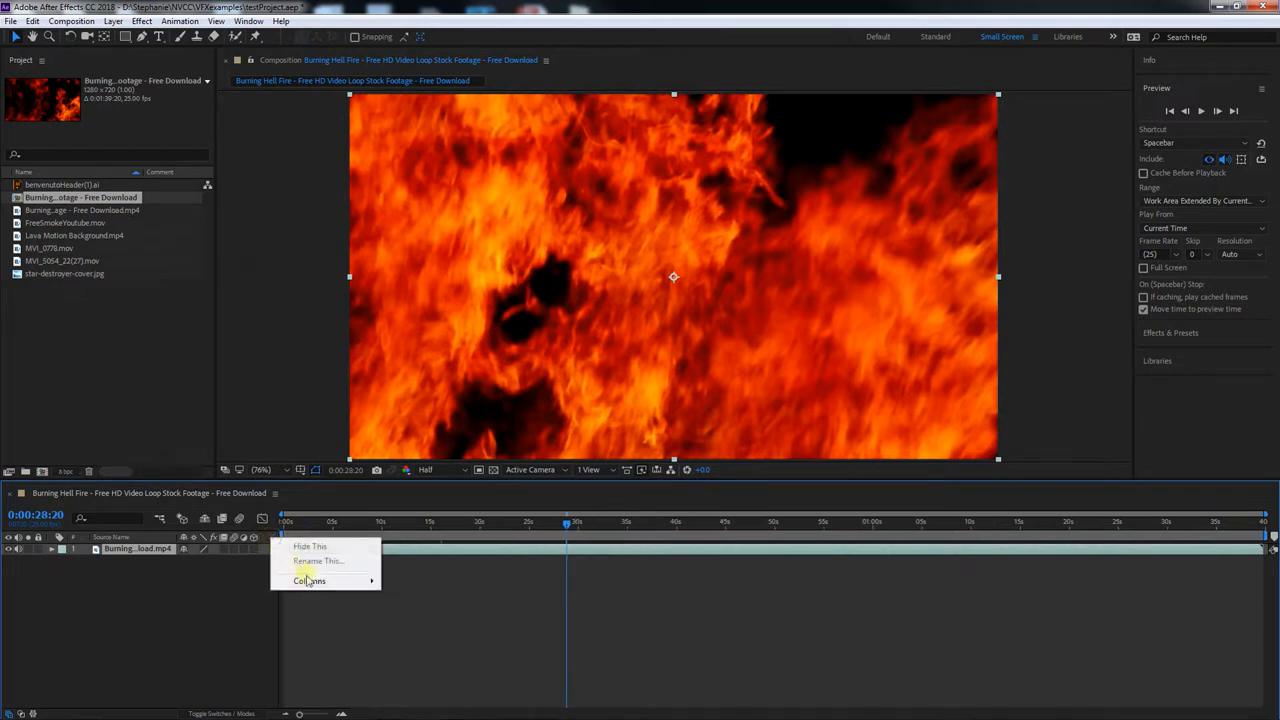
mouse_move(309, 581)
click(200, 492)
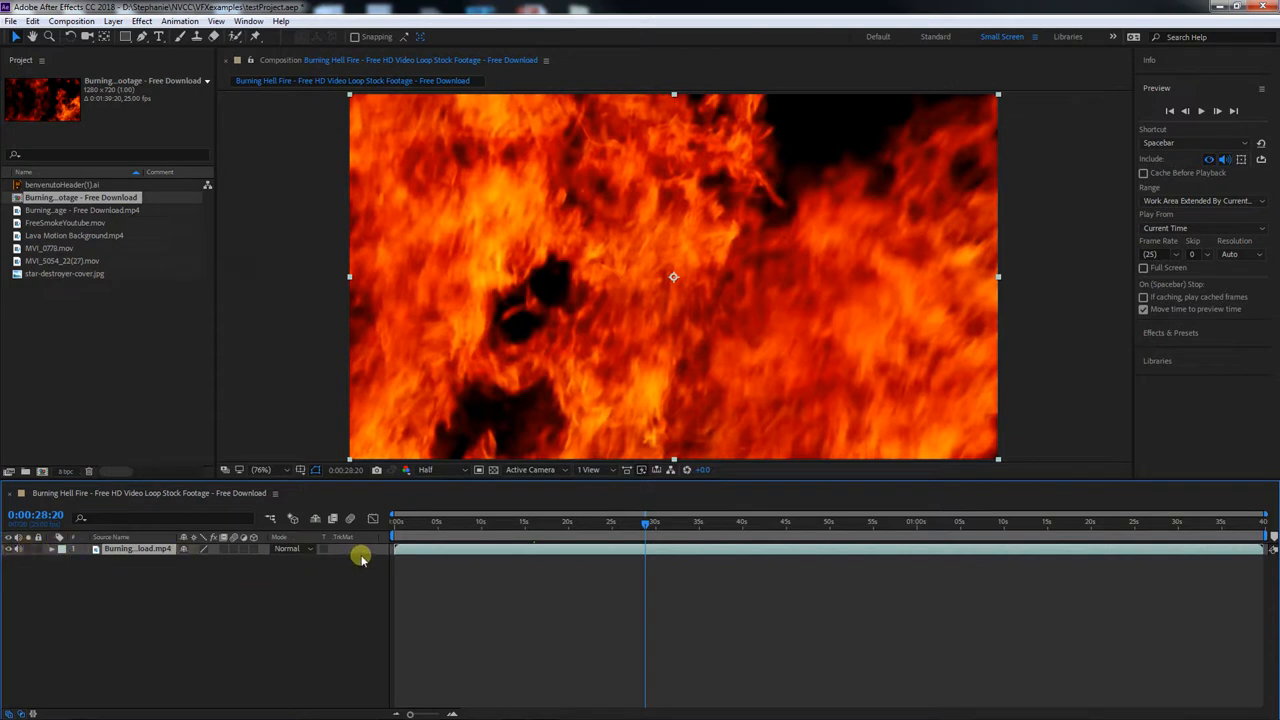
Hide and show the Burning Hell Fire layer, then lock and unlock it to try its switches
click(8, 549)
click(8, 549)
click(39, 550)
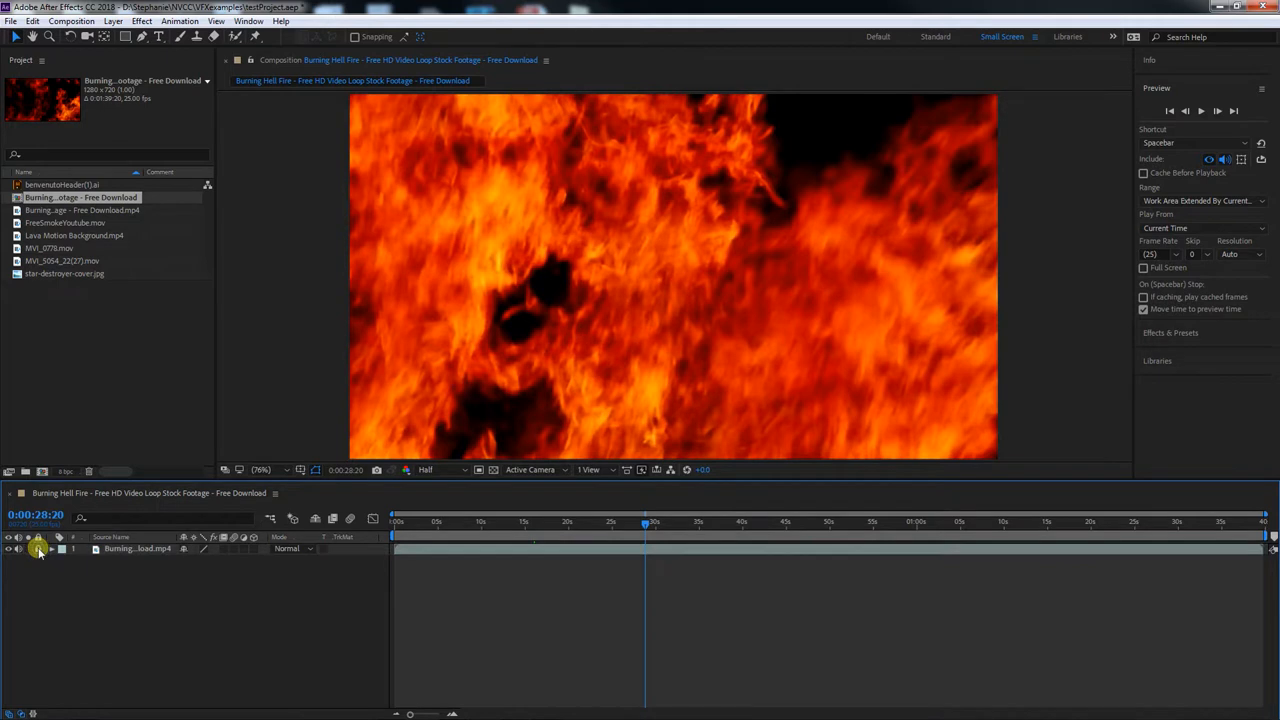
click(132, 550)
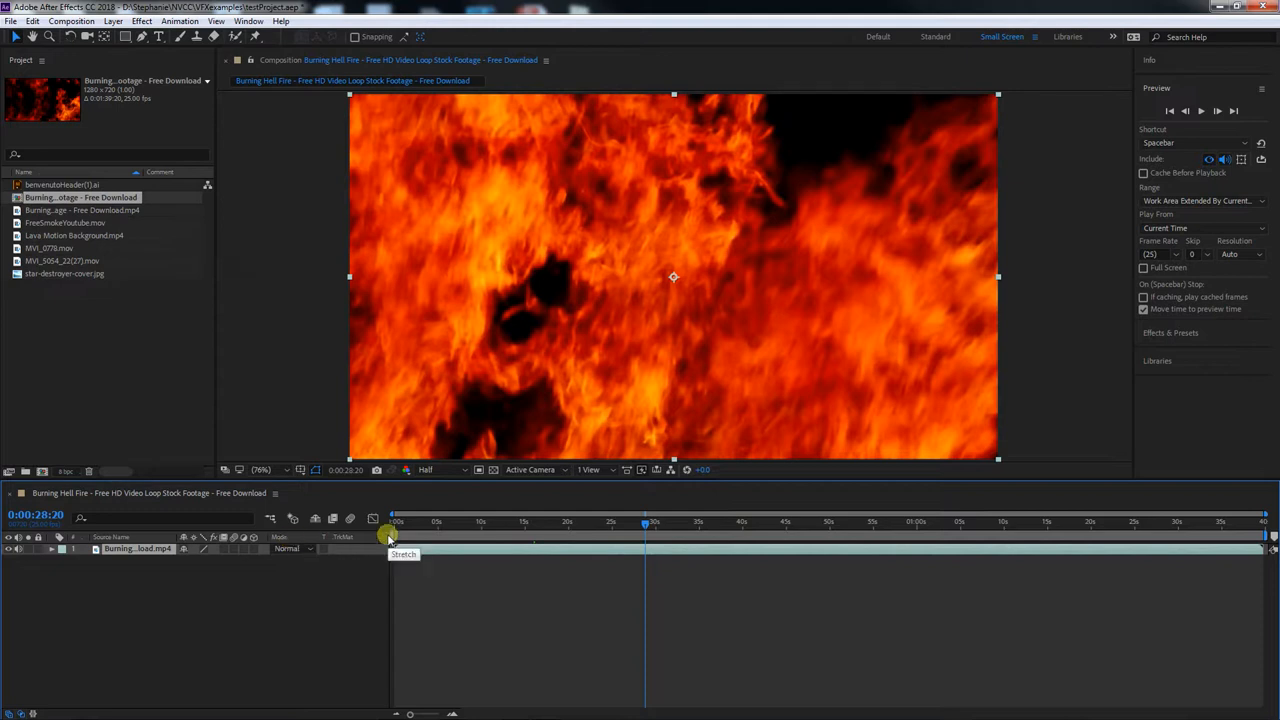
Add star-destroyer-cover.jpg above the fire layer at 0:00:15:06, shift it left in the frame, and scrub to 0:00:18:17
drag(569, 523, 527, 522)
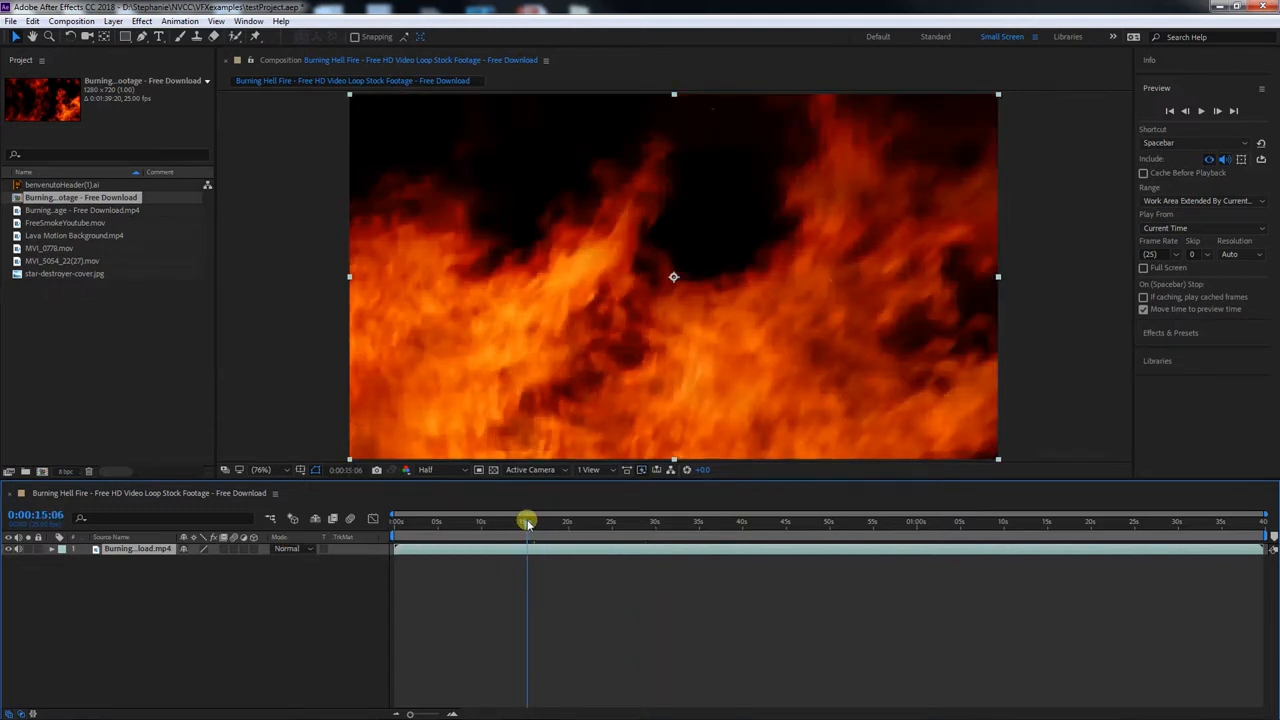
click(38, 275)
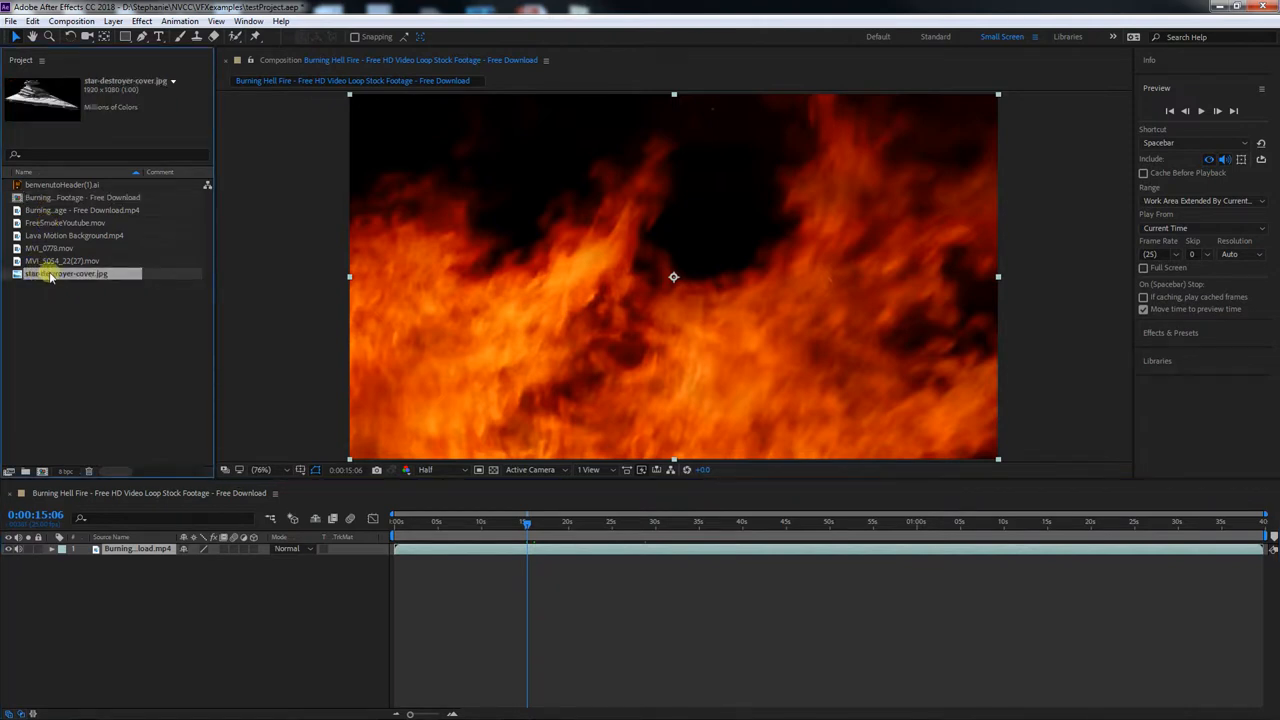
click(128, 549)
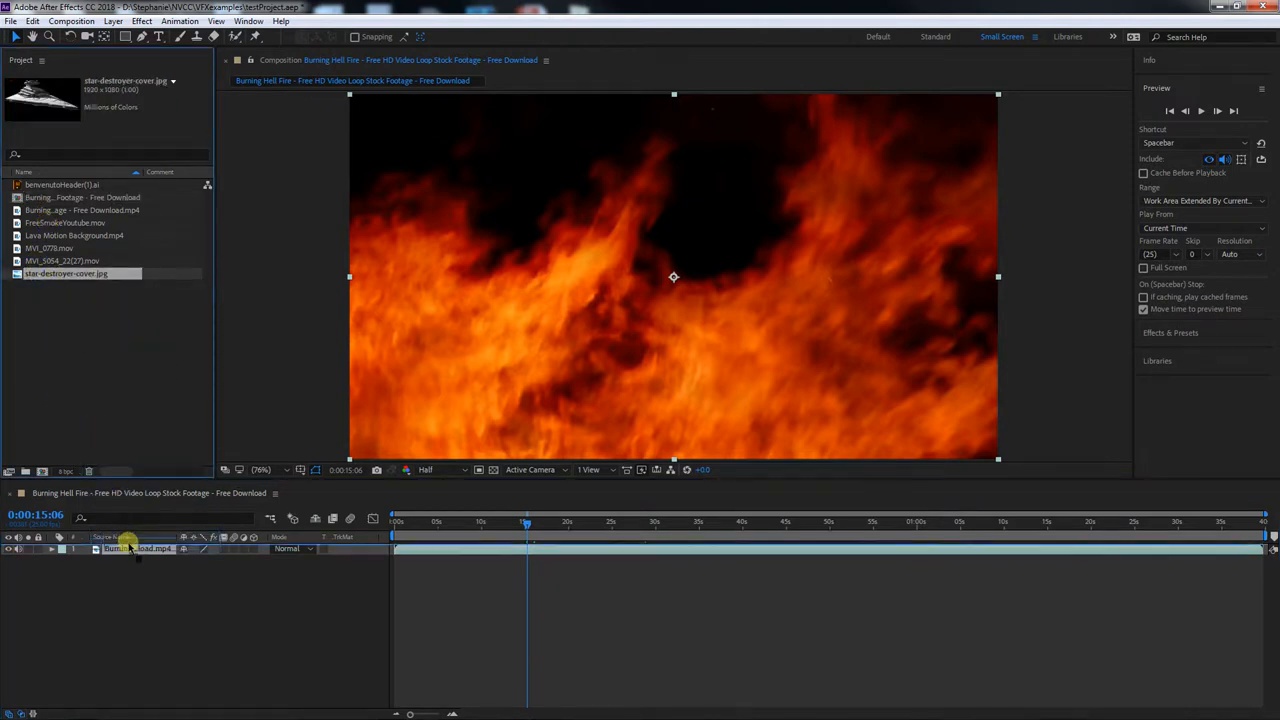
drag(128, 549, 130, 551)
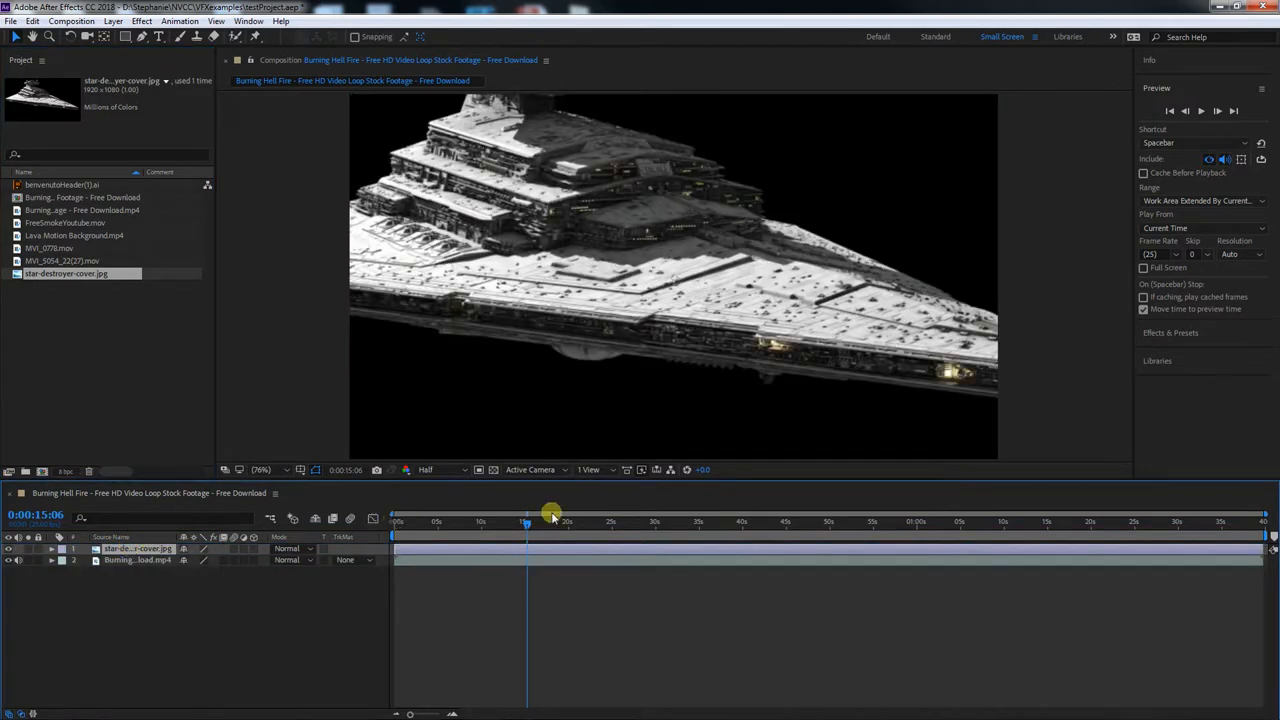
drag(505, 322, 273, 290)
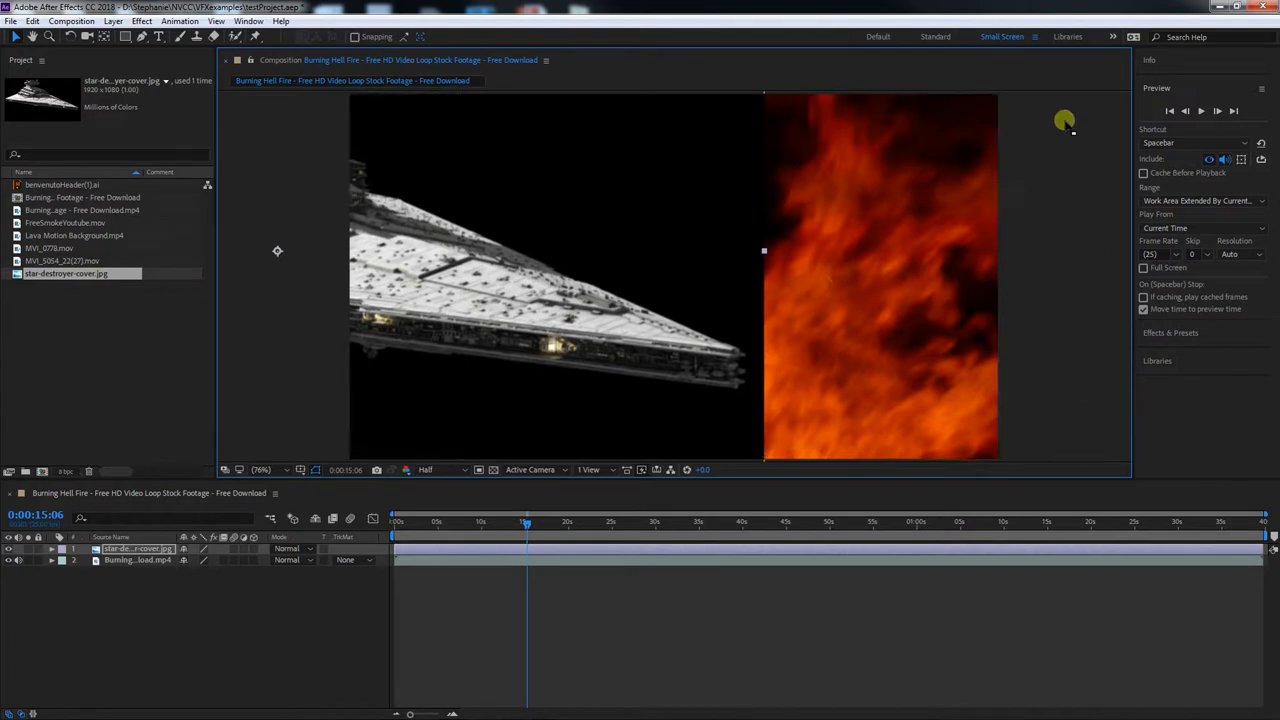
drag(527, 523, 560, 524)
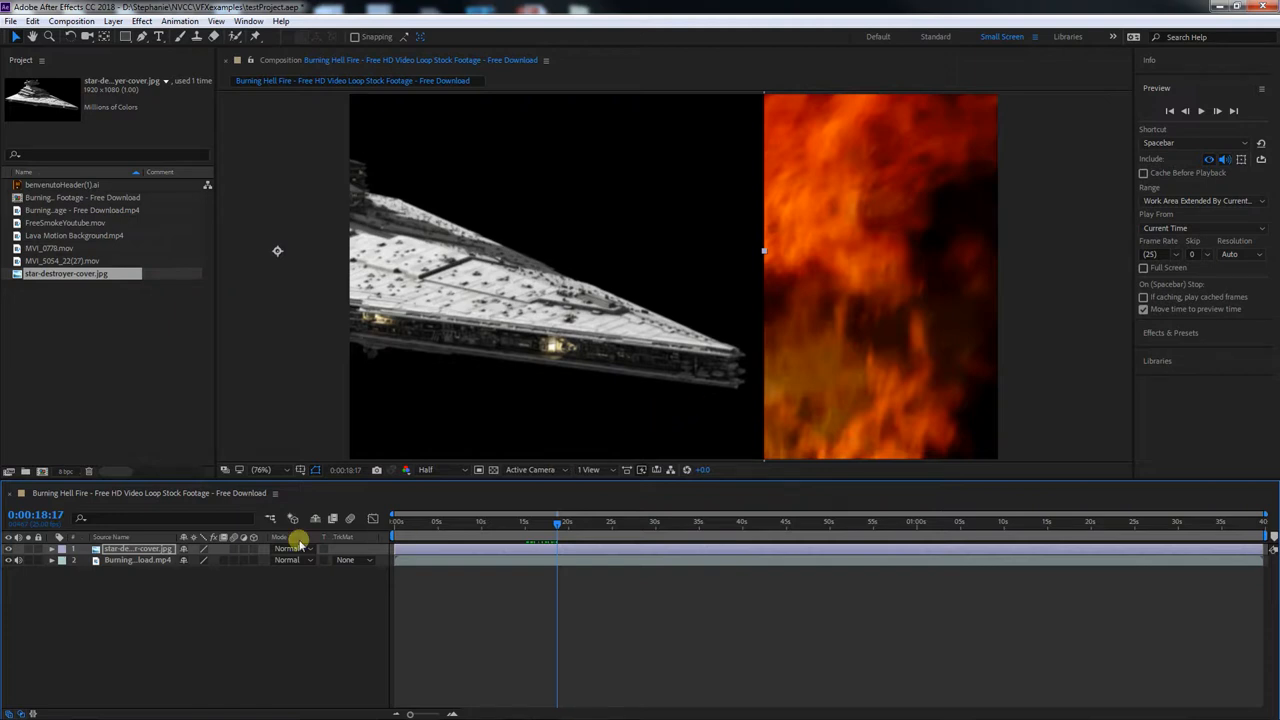
Add MVI_0778.mov to the composition as the top layer, positioned over the lower left part of the frame
click(48, 248)
drag(104, 452, 113, 549)
drag(789, 286, 647, 524)
click(157, 550)
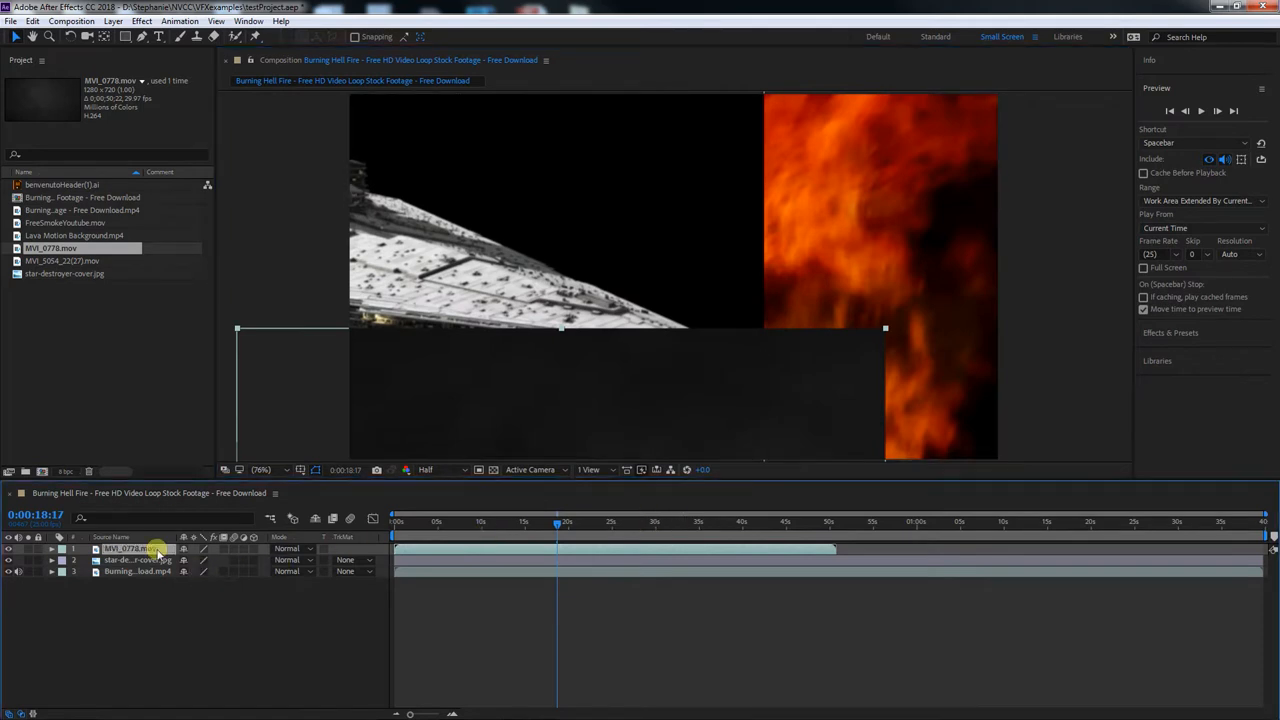
Reorder the star-destroyer layer above MVI_0778.mov and move the MVI_0778.mov image higher in the frame
click(155, 561)
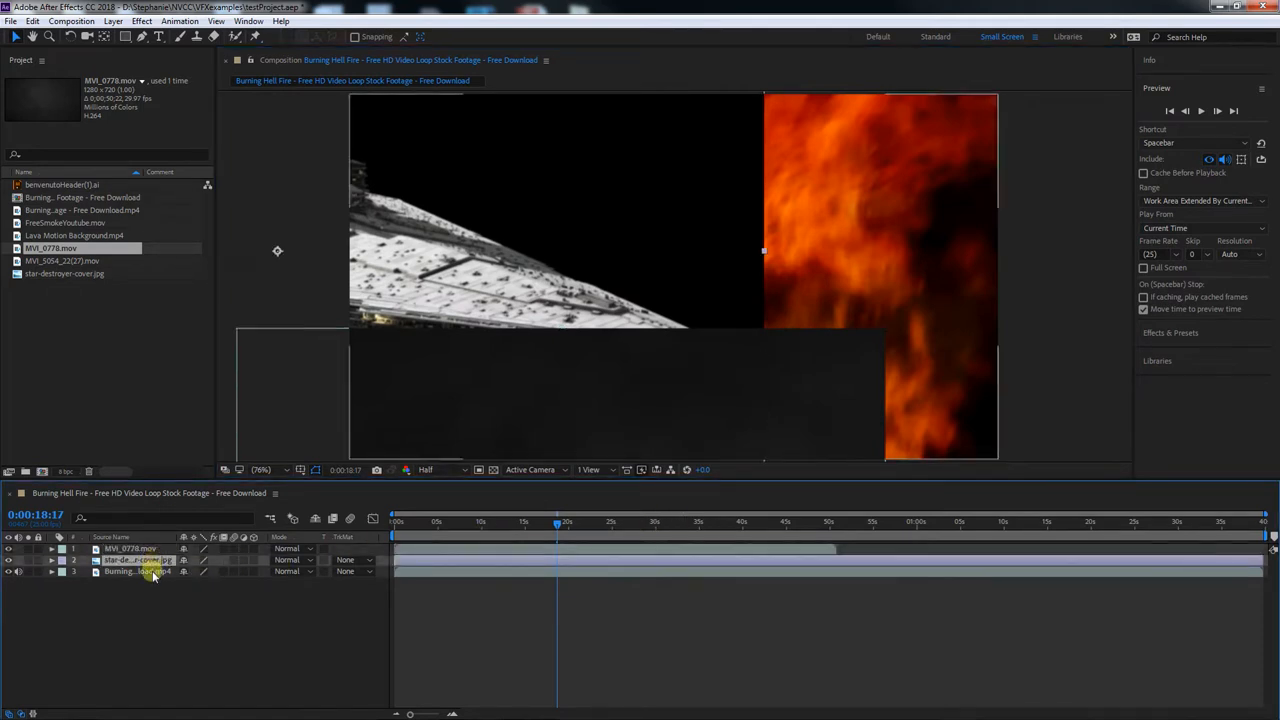
click(152, 572)
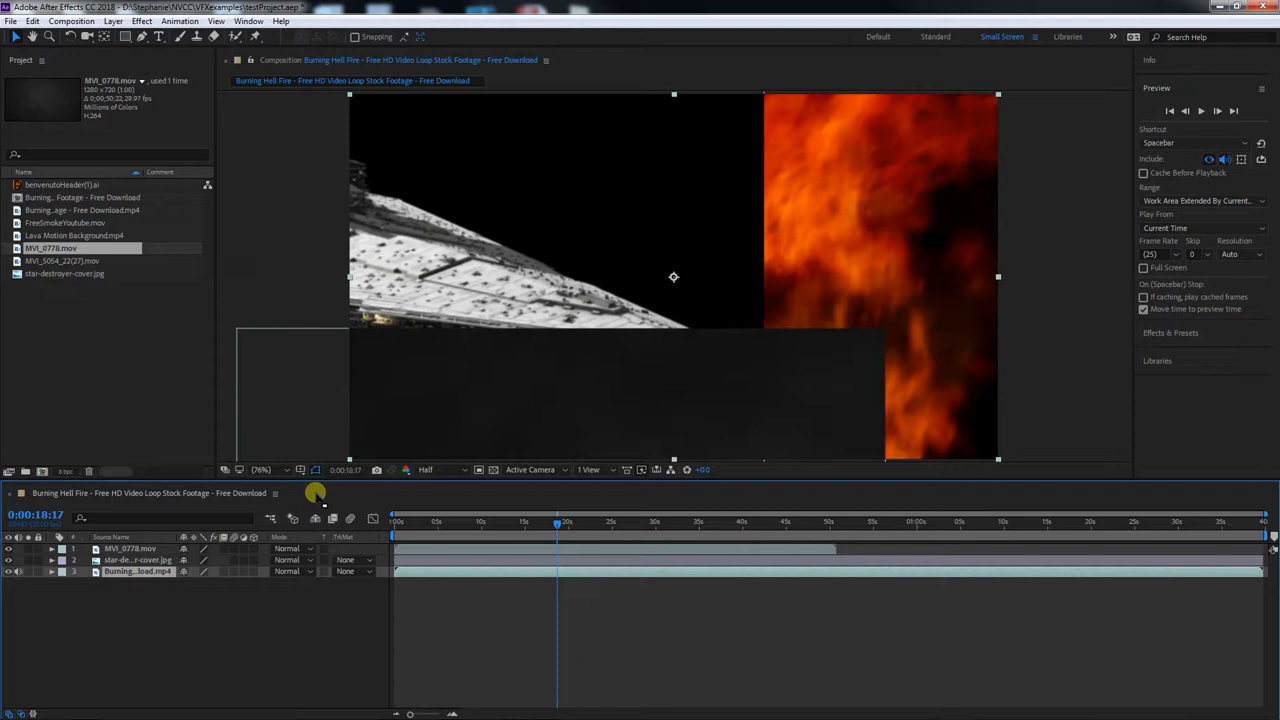
click(152, 560)
drag(138, 560, 139, 549)
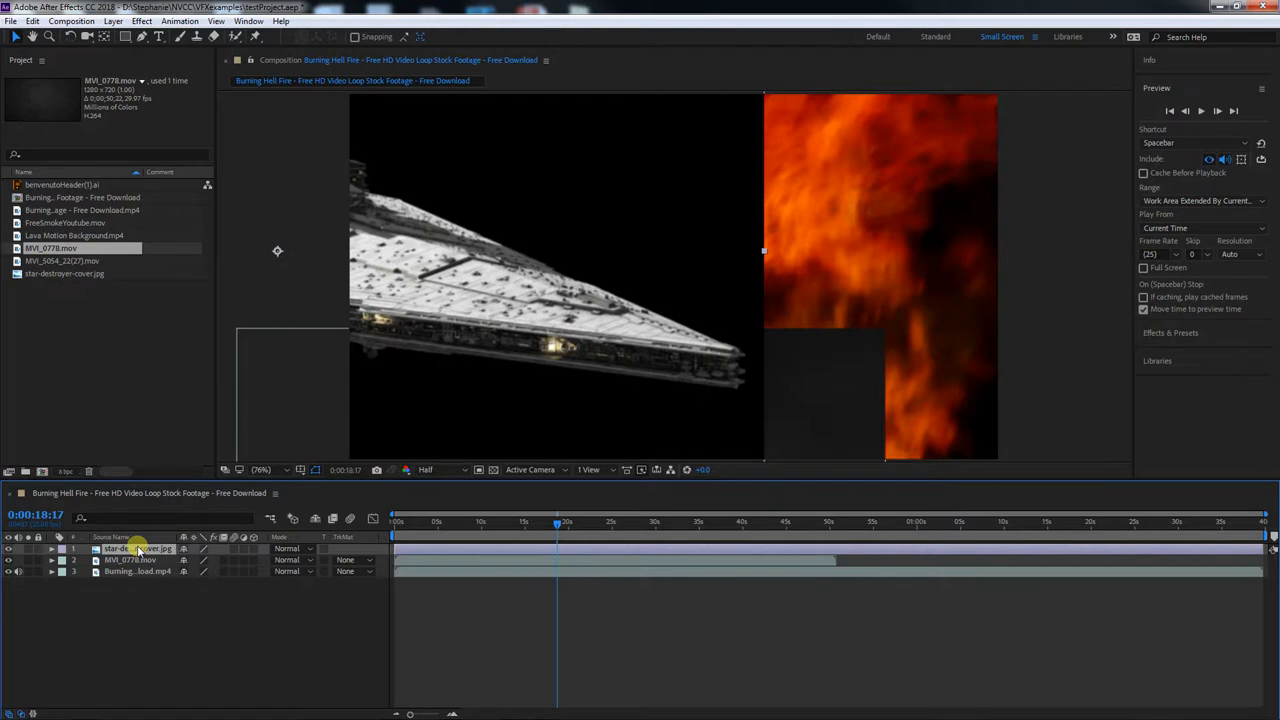
drag(837, 389, 816, 193)
click(128, 627)
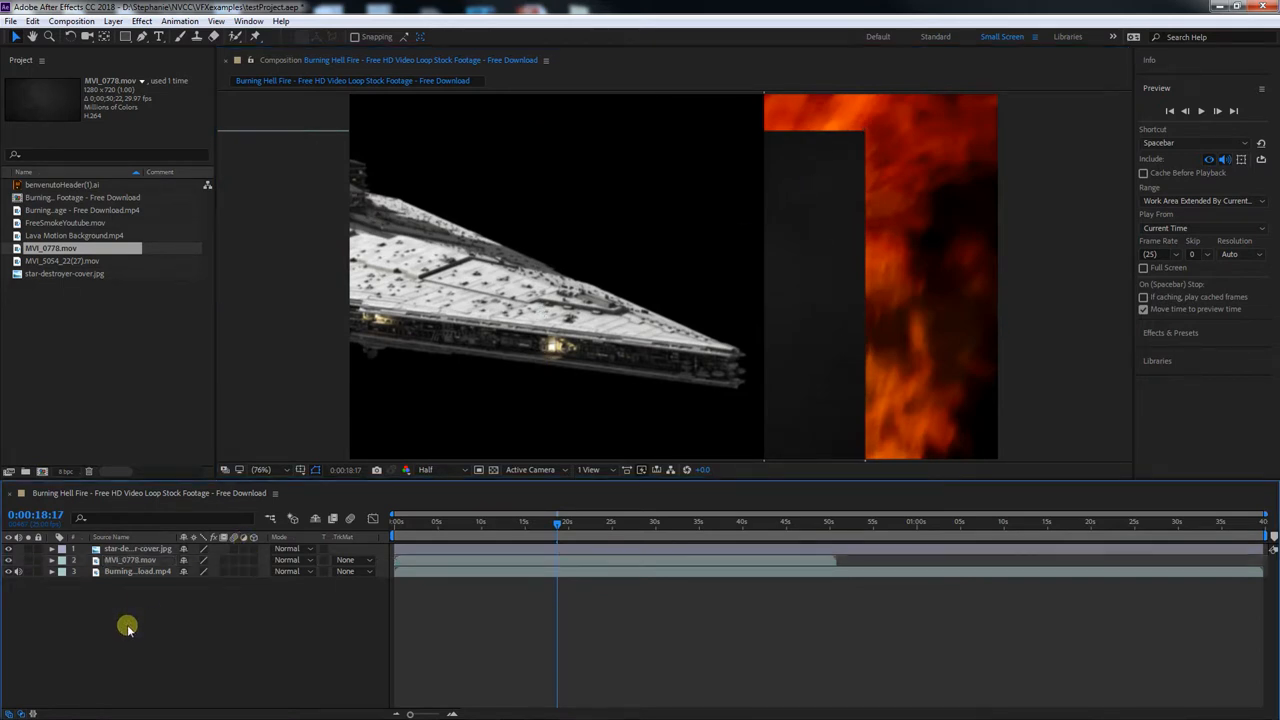
Select each of the three layers in turn to compare their durations and outlines in the composition
click(812, 549)
click(816, 561)
click(819, 573)
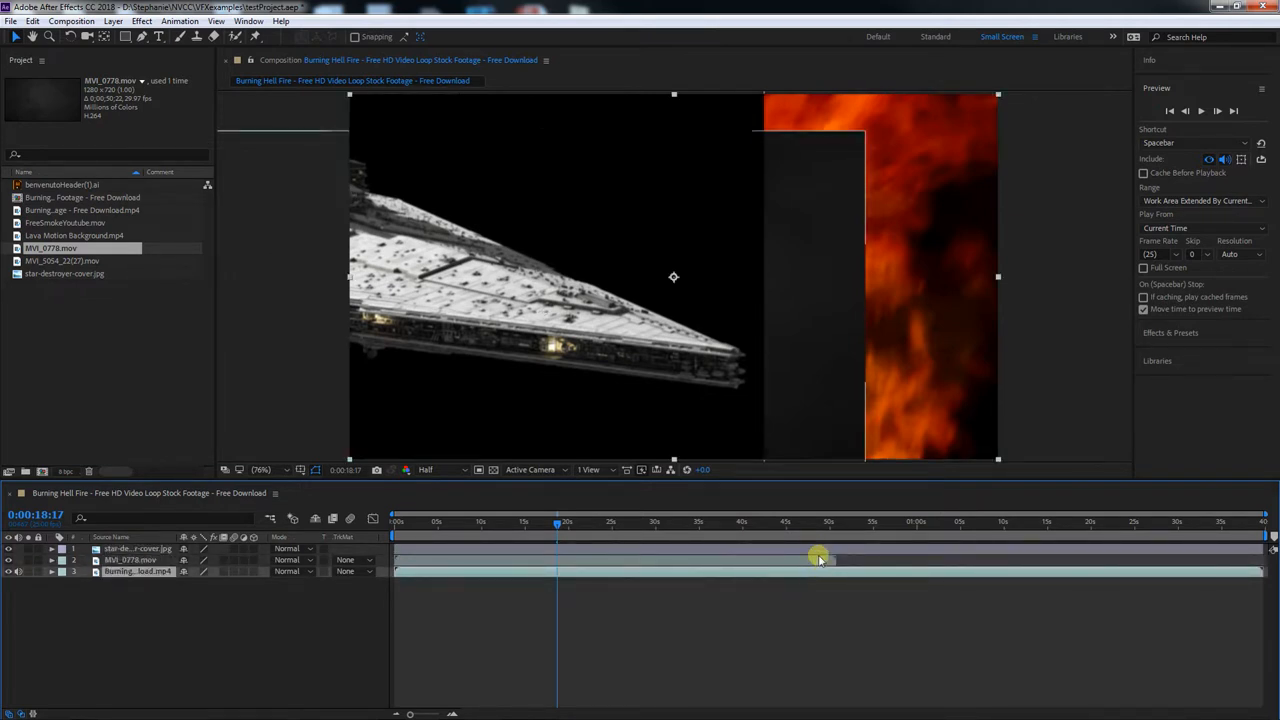
click(569, 216)
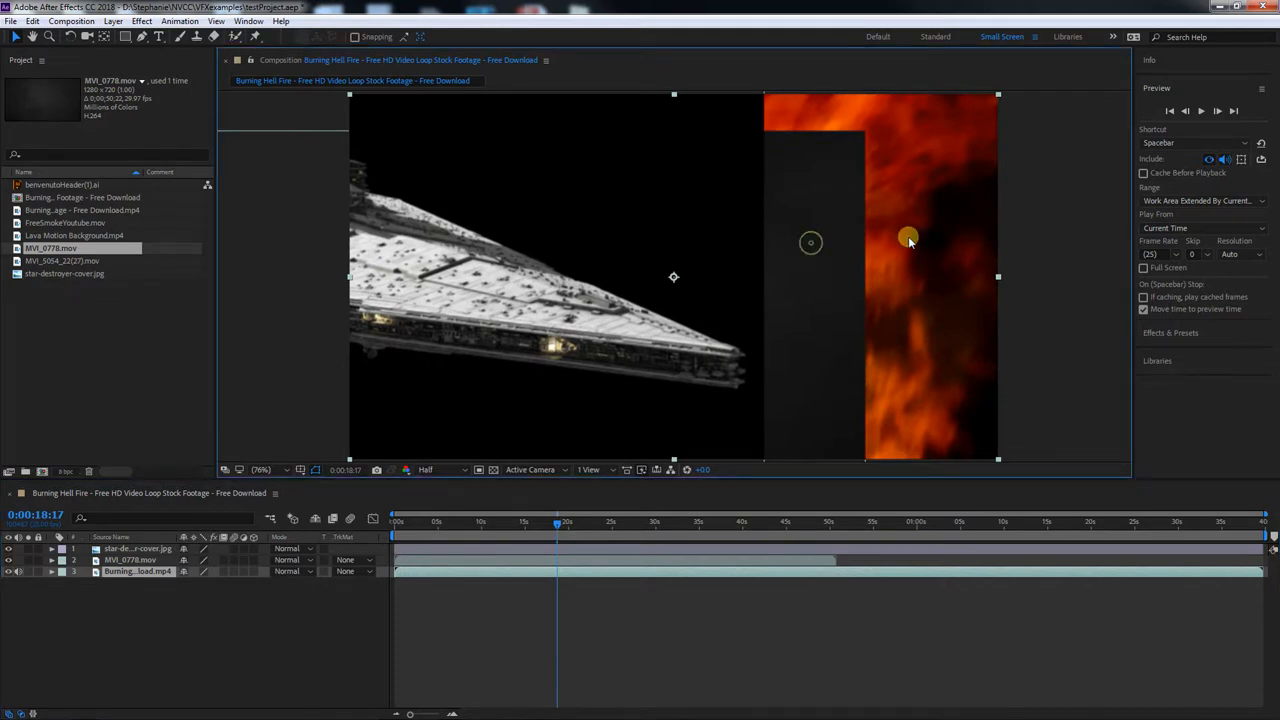
Hide the star-destroyer layer, reposition the fire and MVI_0778.mov images in the frame, and move the current time to 0:00:29:08
click(8, 548)
drag(486, 323, 457, 251)
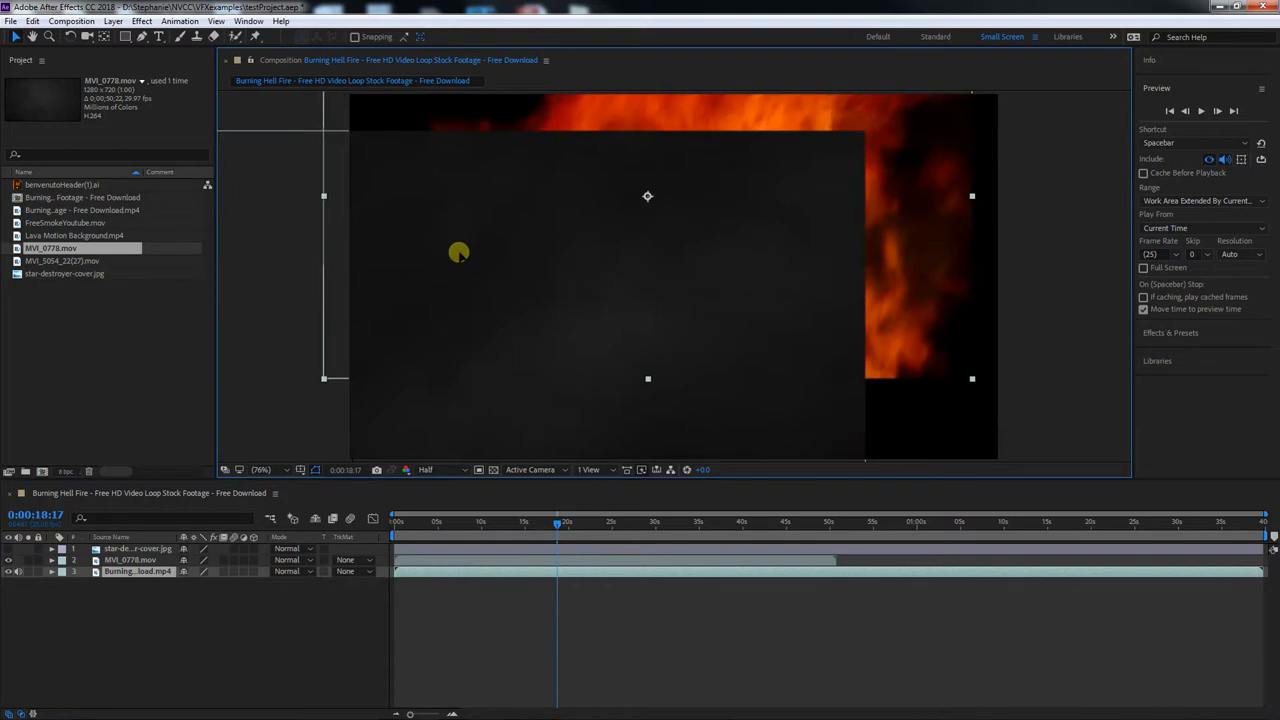
drag(878, 308, 891, 420)
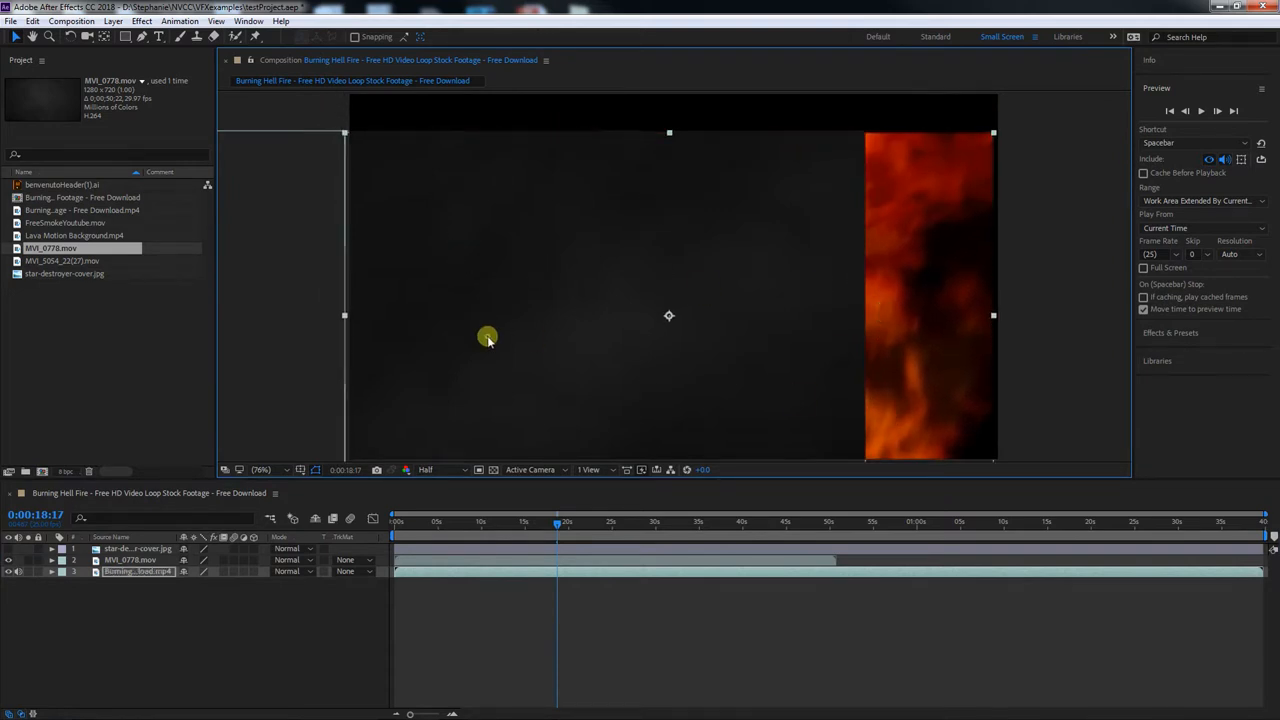
click(433, 563)
drag(450, 315, 449, 260)
drag(557, 526, 651, 522)
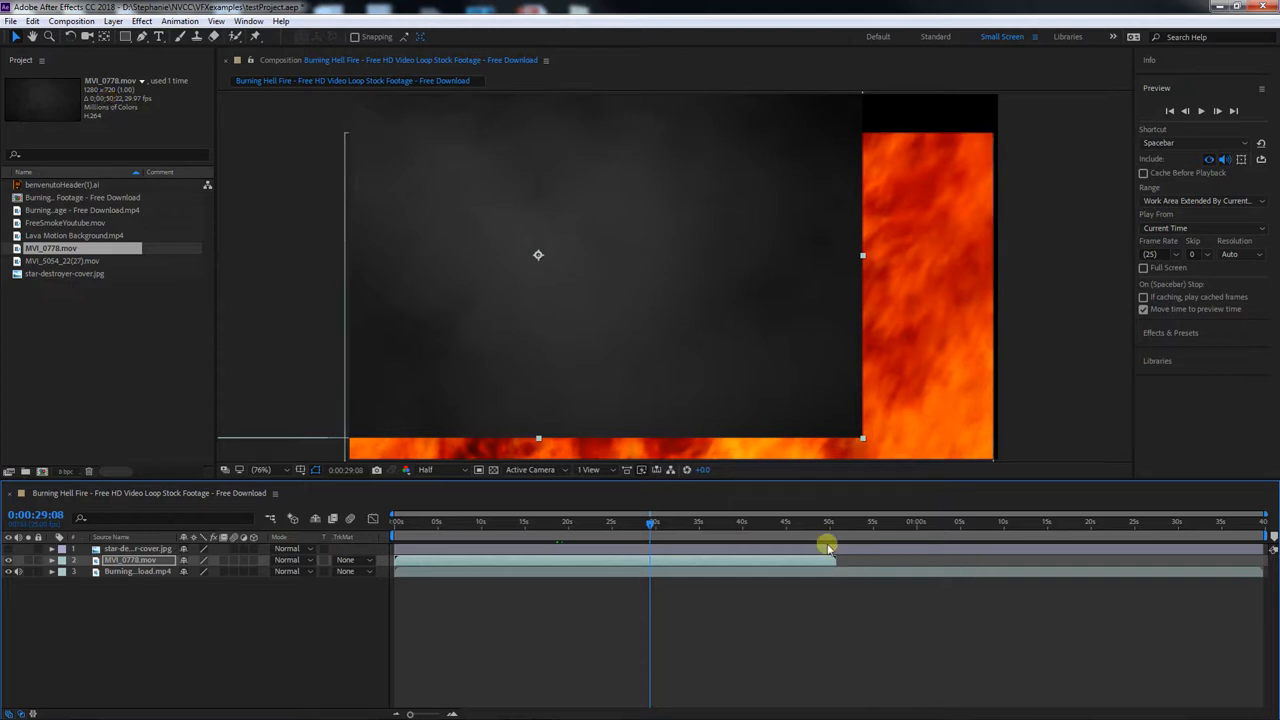
Stagger the layers in time: star-destroyer until about 20 s, MVI_0778.mov from about 19 to 42 s, fire from about 0:41 to 1:34
click(868, 571)
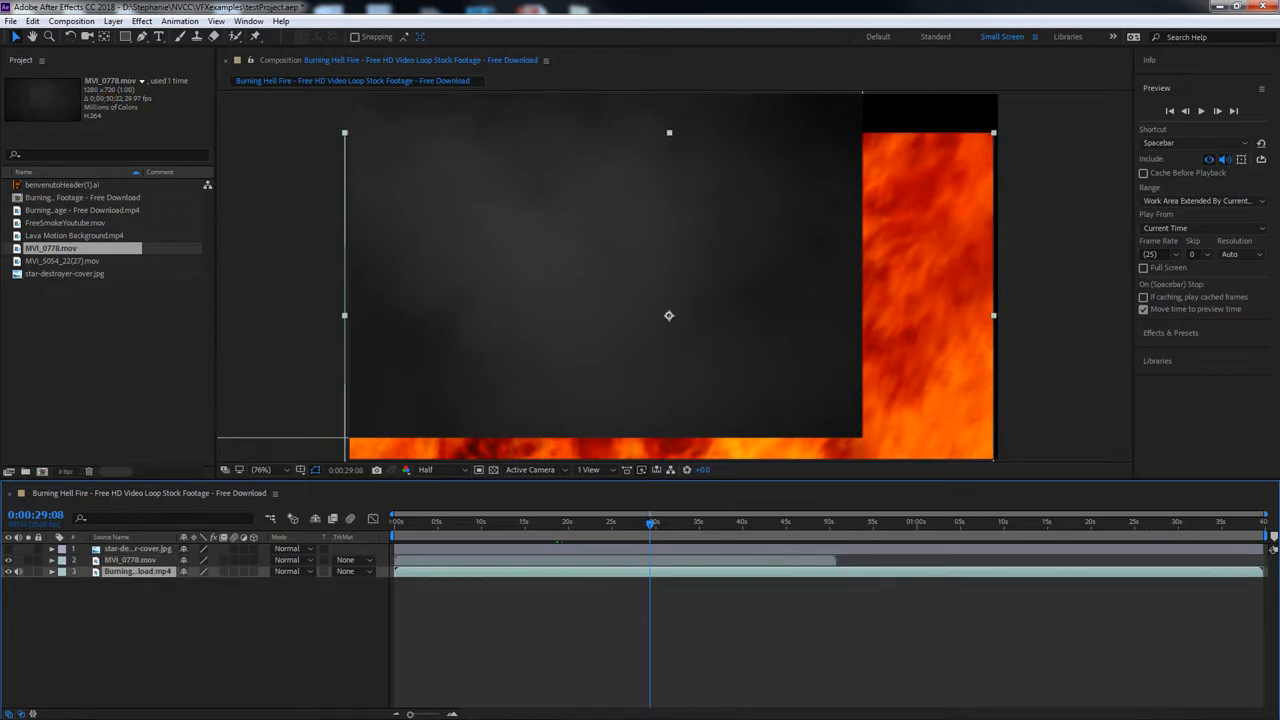
drag(838, 561, 847, 561)
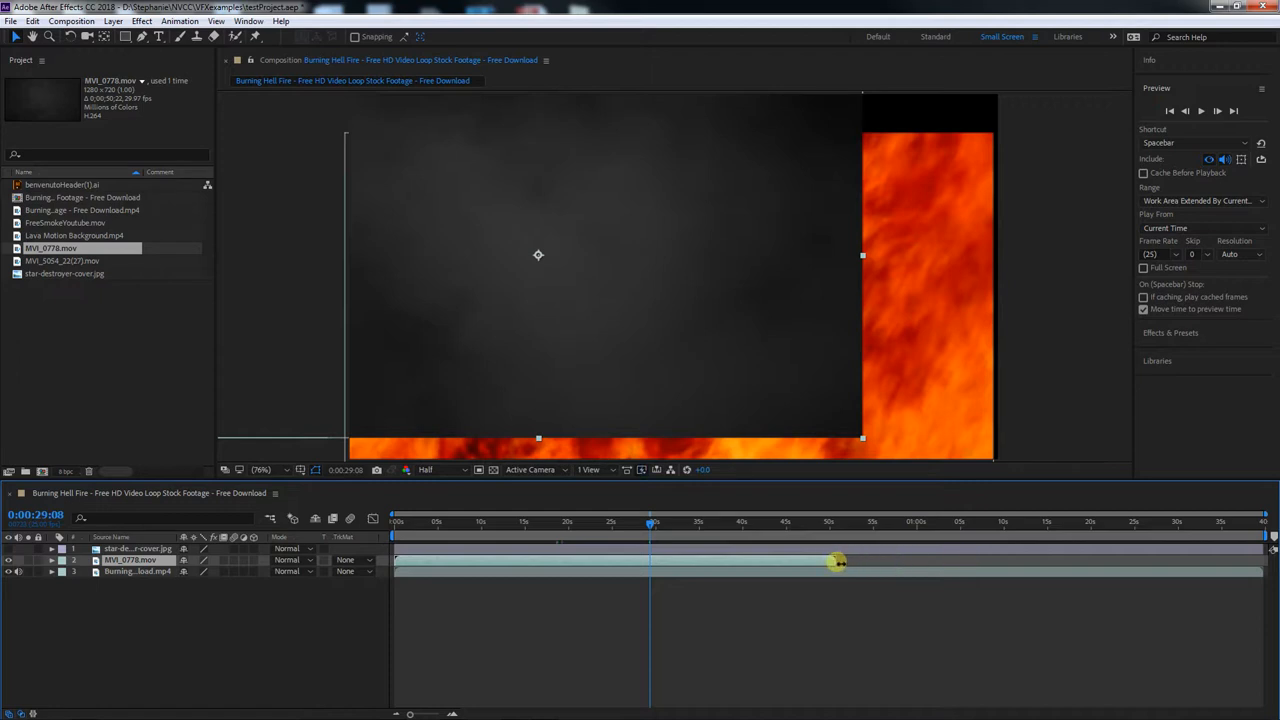
drag(836, 561, 743, 561)
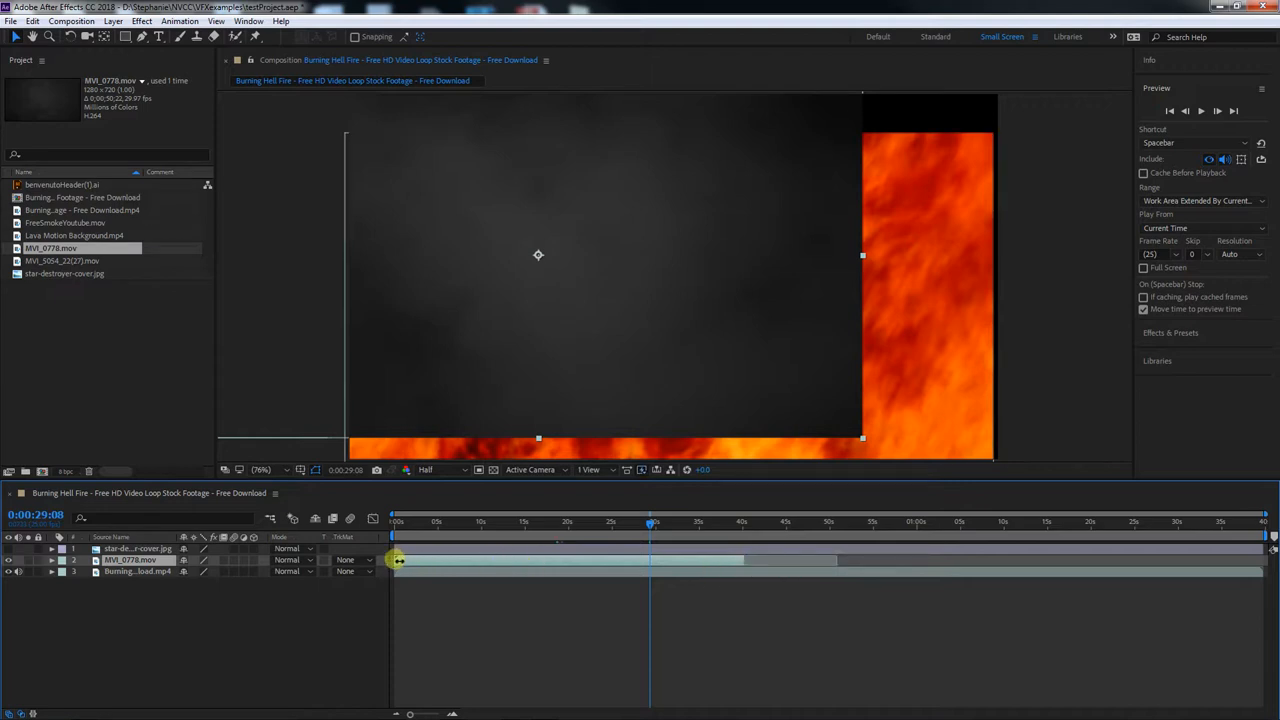
drag(405, 561, 539, 562)
drag(396, 570, 752, 571)
drag(1263, 573, 634, 565)
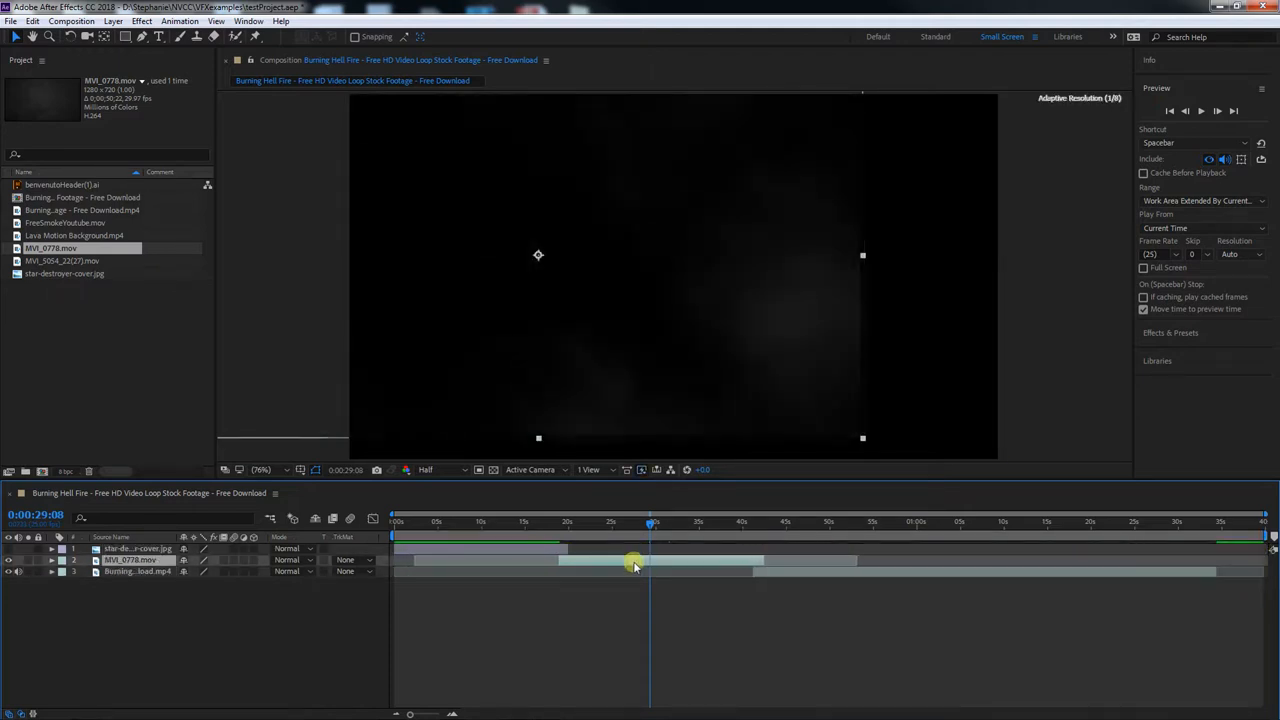
Show the star-destroyer layer again and reposition each of the three images in the frame at a time when it plays
click(9, 549)
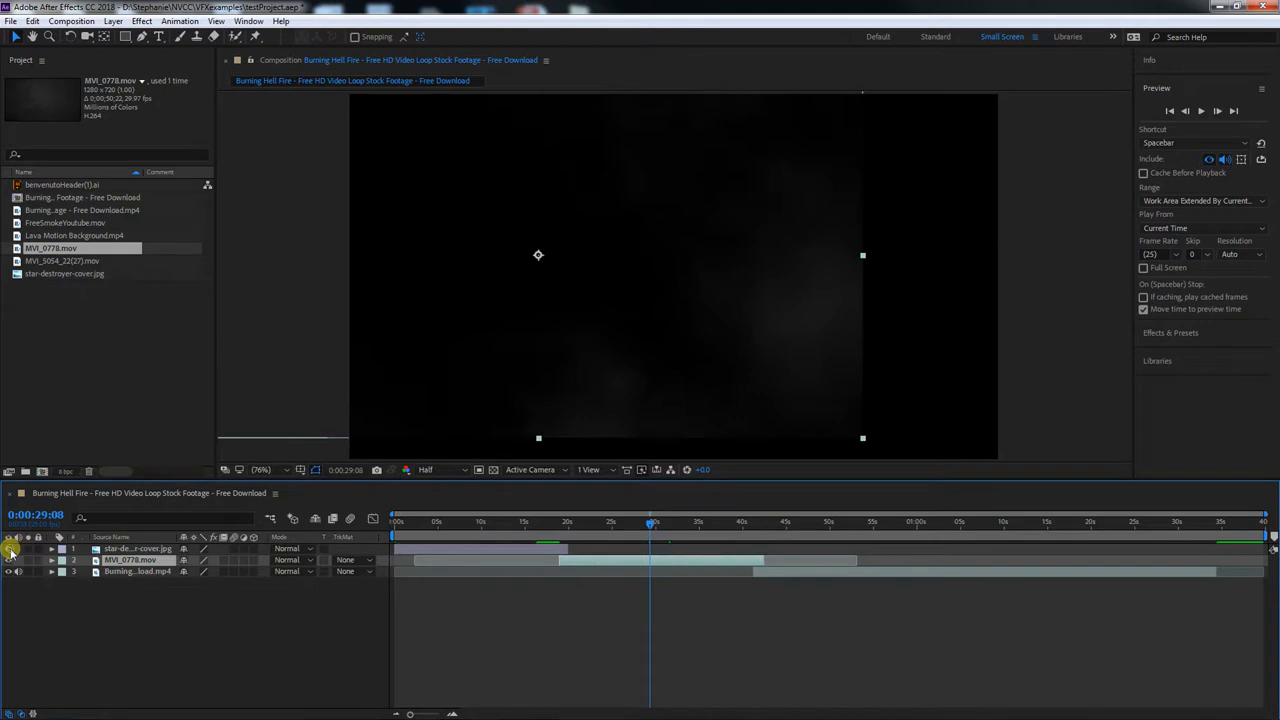
click(507, 521)
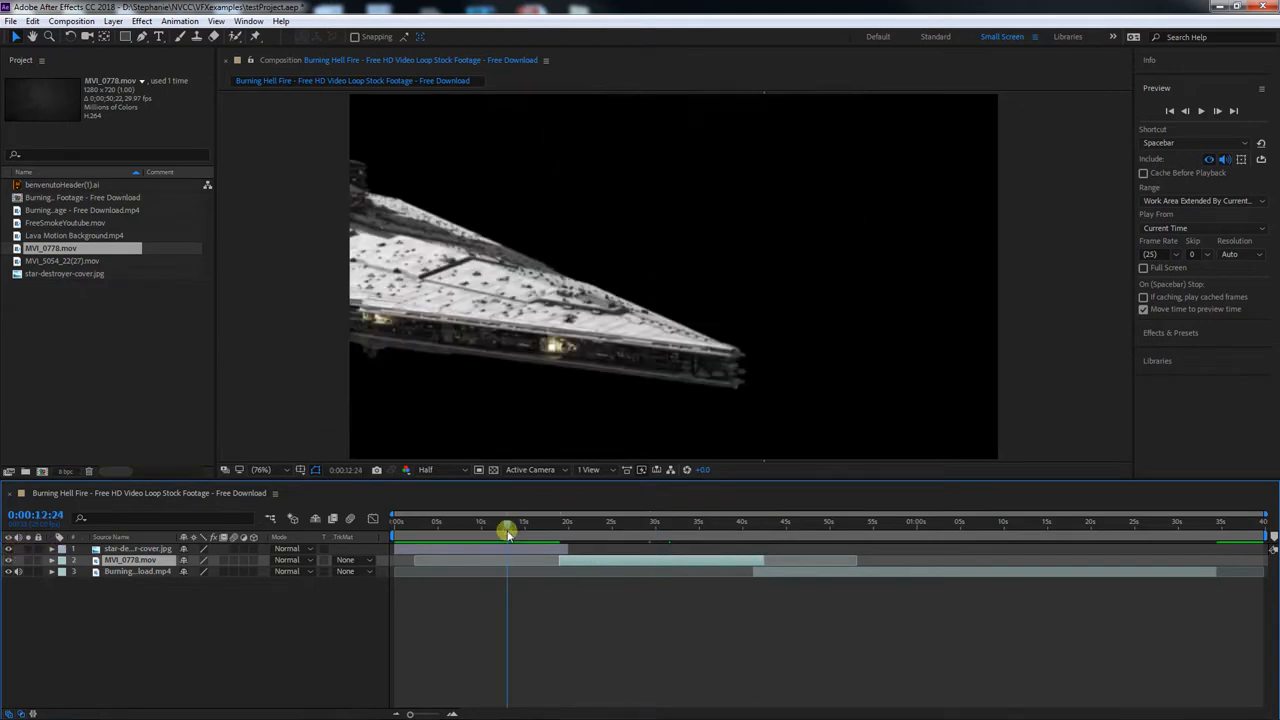
drag(543, 391, 865, 368)
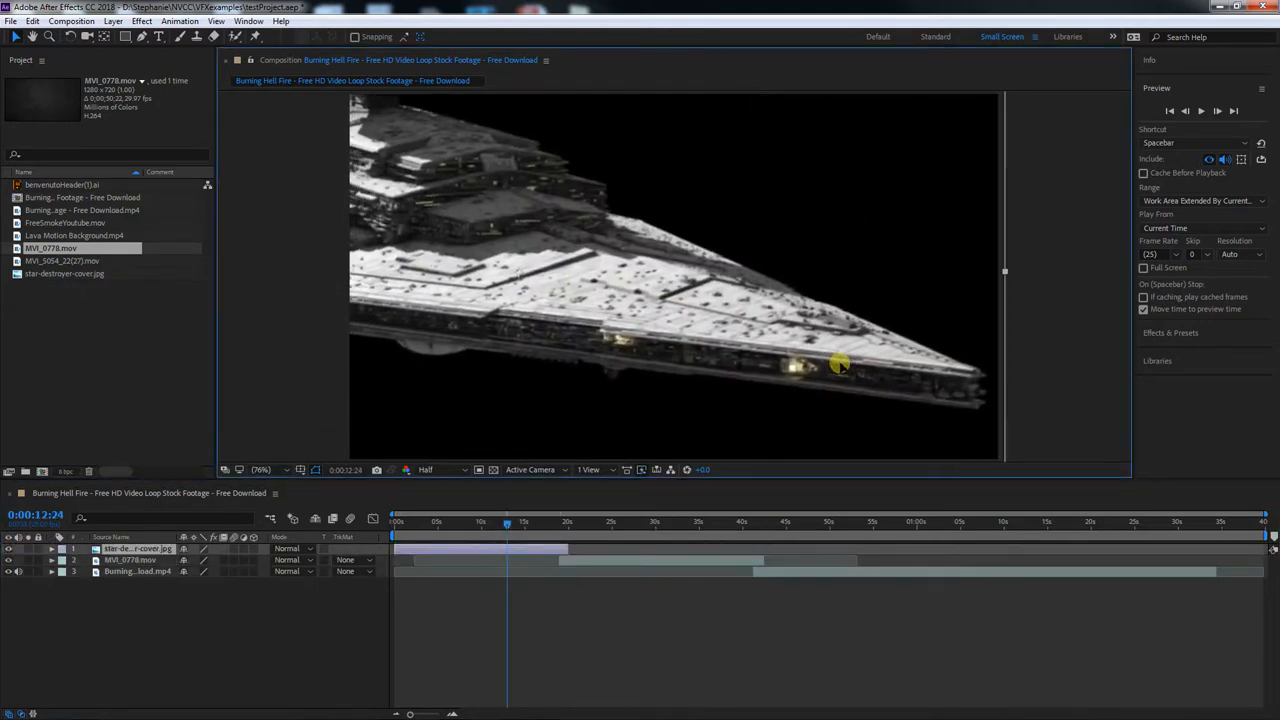
drag(506, 522, 633, 525)
drag(669, 350, 809, 369)
drag(631, 523, 821, 523)
drag(543, 280, 560, 252)
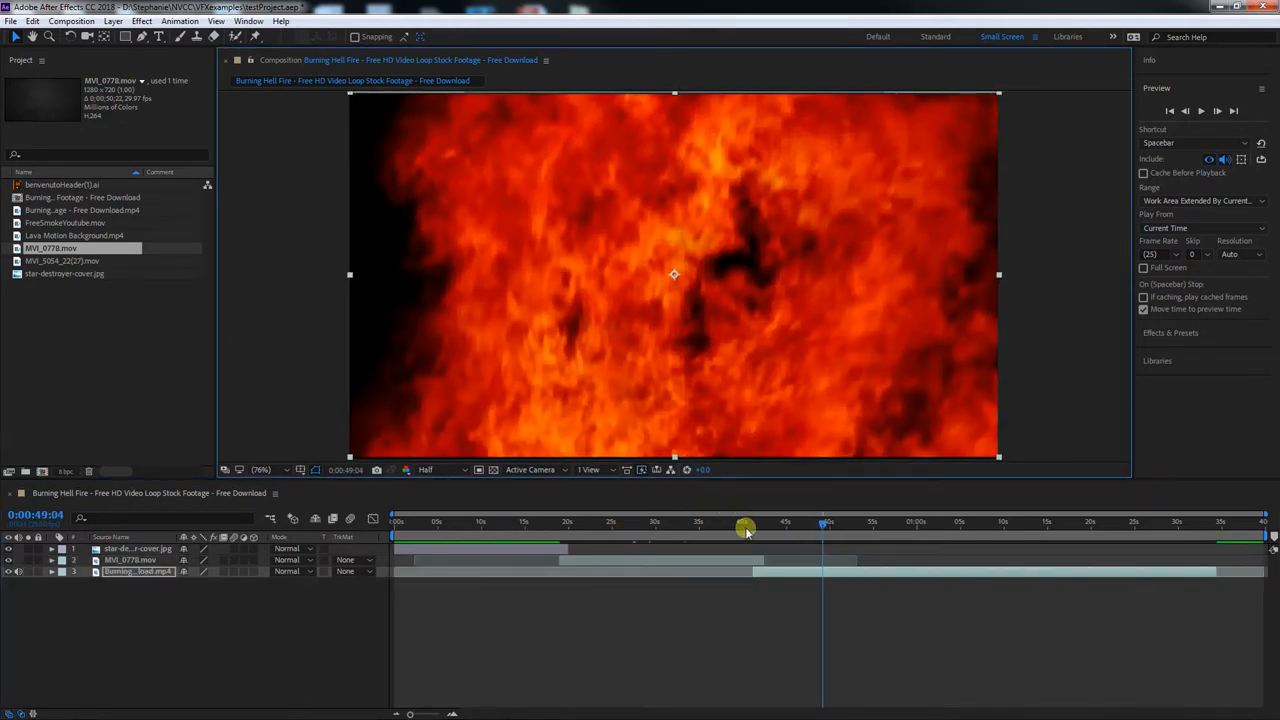
Extend the end of the star-destroyer layer to about 21 s and move the current time to 0:00:09:22
click(755, 607)
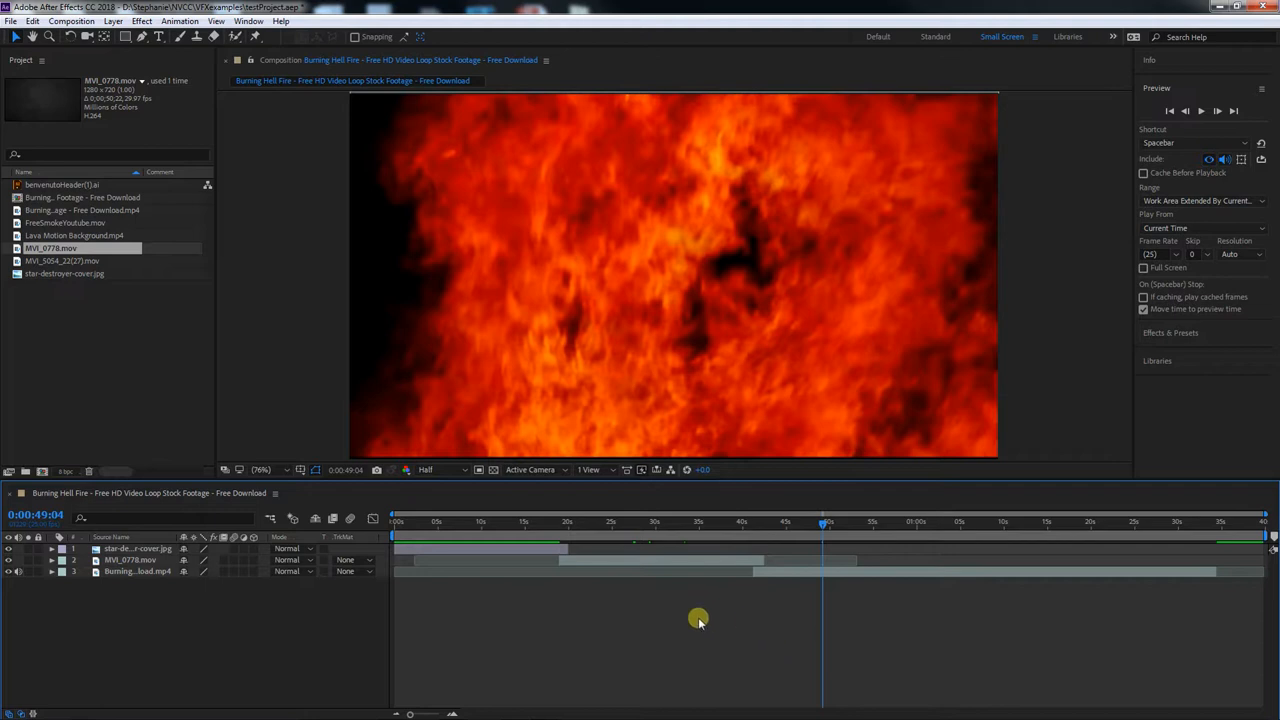
click(466, 548)
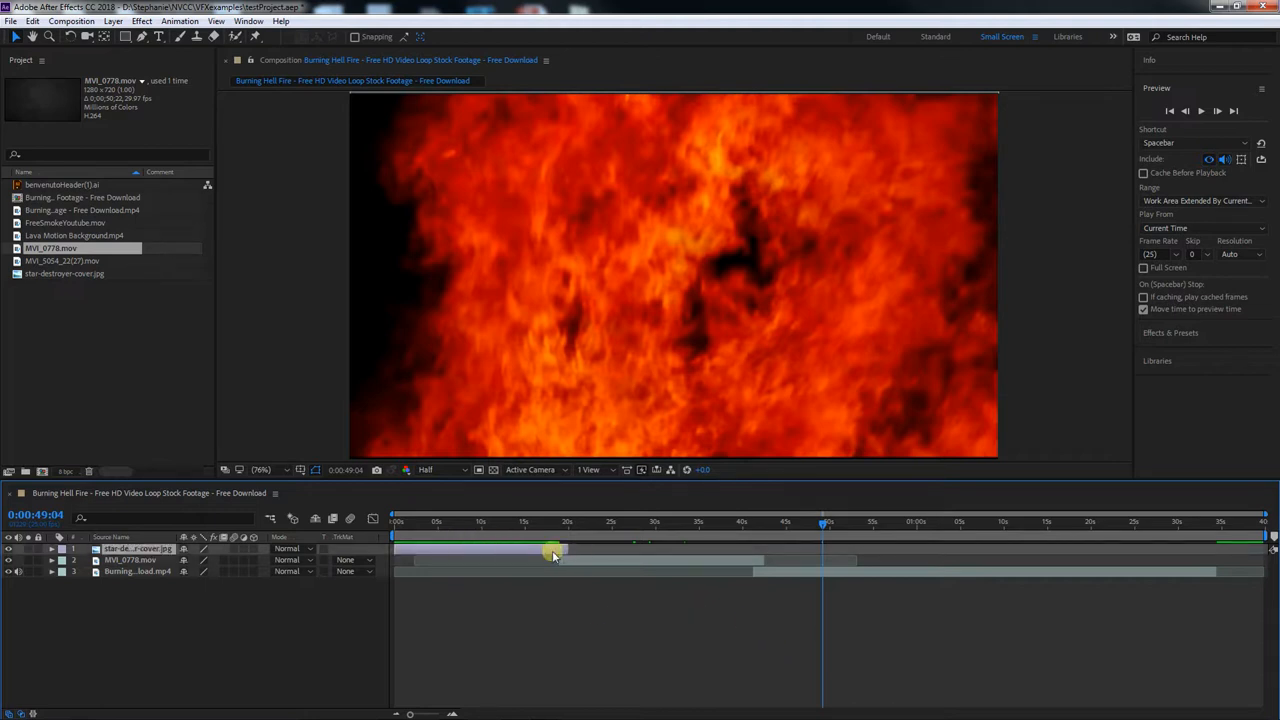
mouse_move(572, 548)
mouse_down()
mouse_move(620, 548)
mouse_move(557, 548)
mouse_move(579, 548)
mouse_up()
click(481, 527)
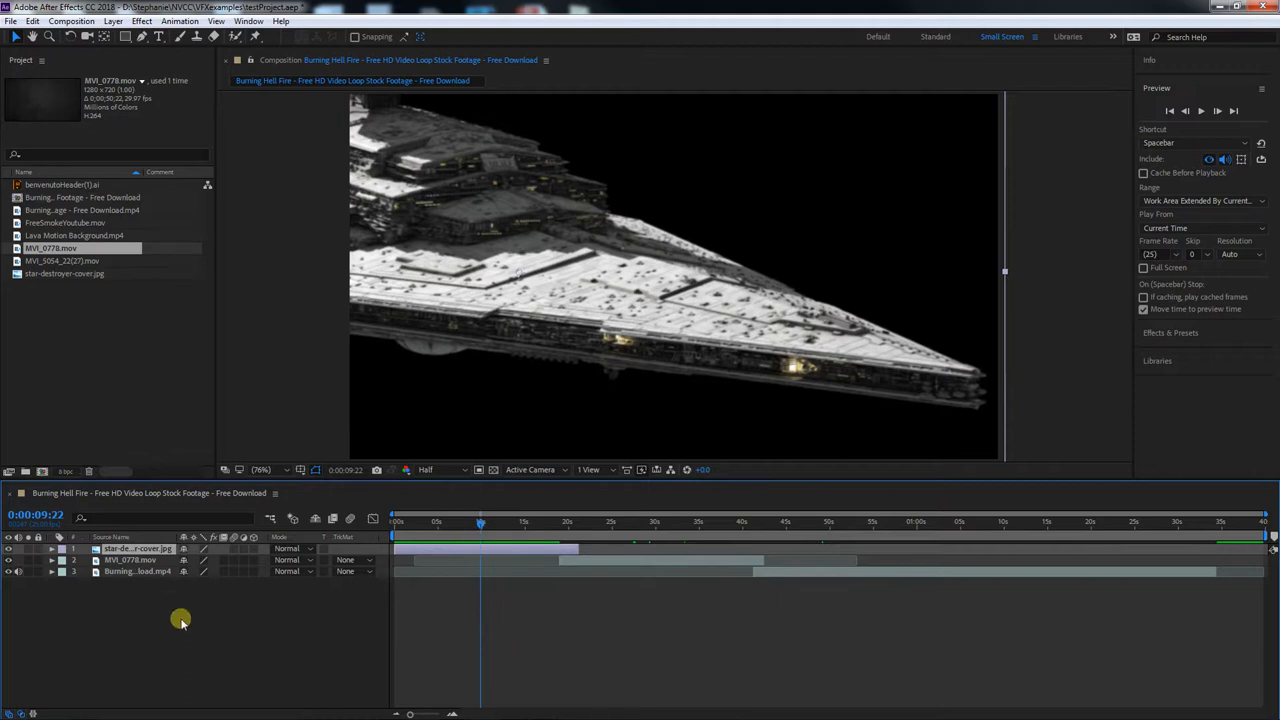
Overlap the layers by extending star-destroyer to about 1:00 and MVI_0778.mov to about 53 s, and starting the fire at about 18 s
drag(578, 549, 920, 549)
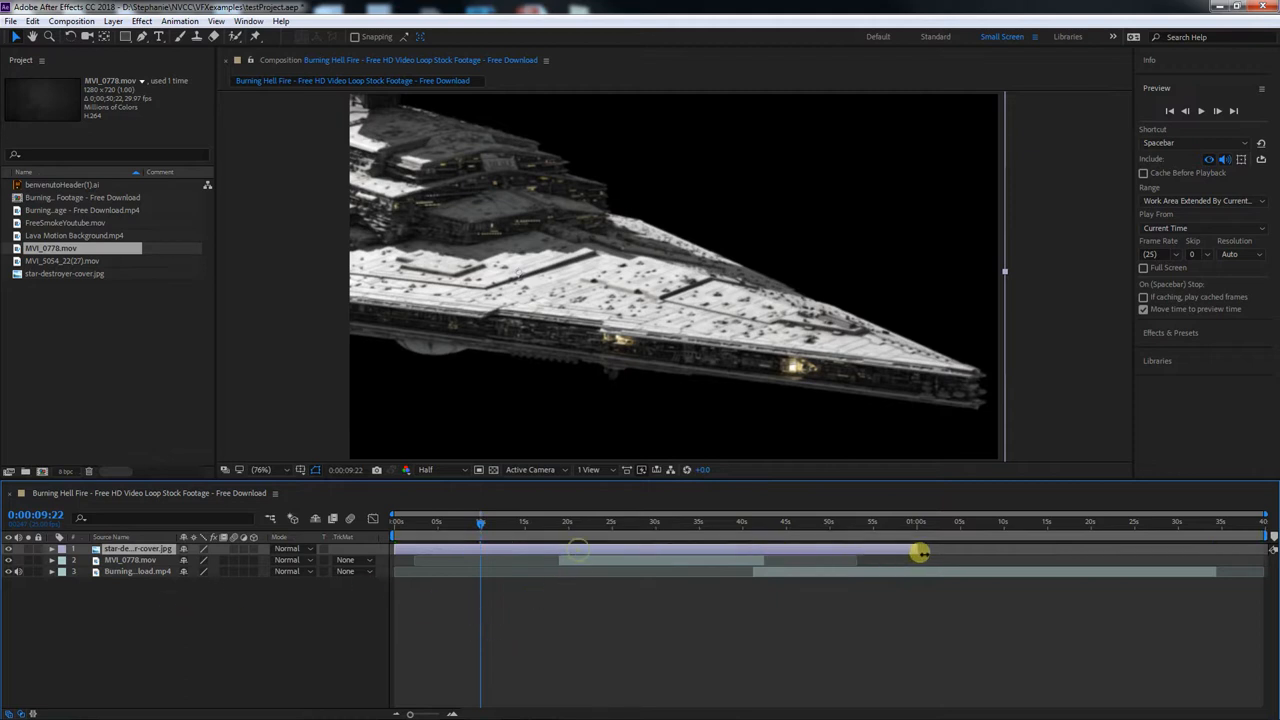
drag(790, 561, 946, 566)
drag(746, 571, 551, 574)
Hide the MVI_0778.mov layer and set the star-destroyer layer's blending mode to Overlay at 0:00:28:10
click(641, 521)
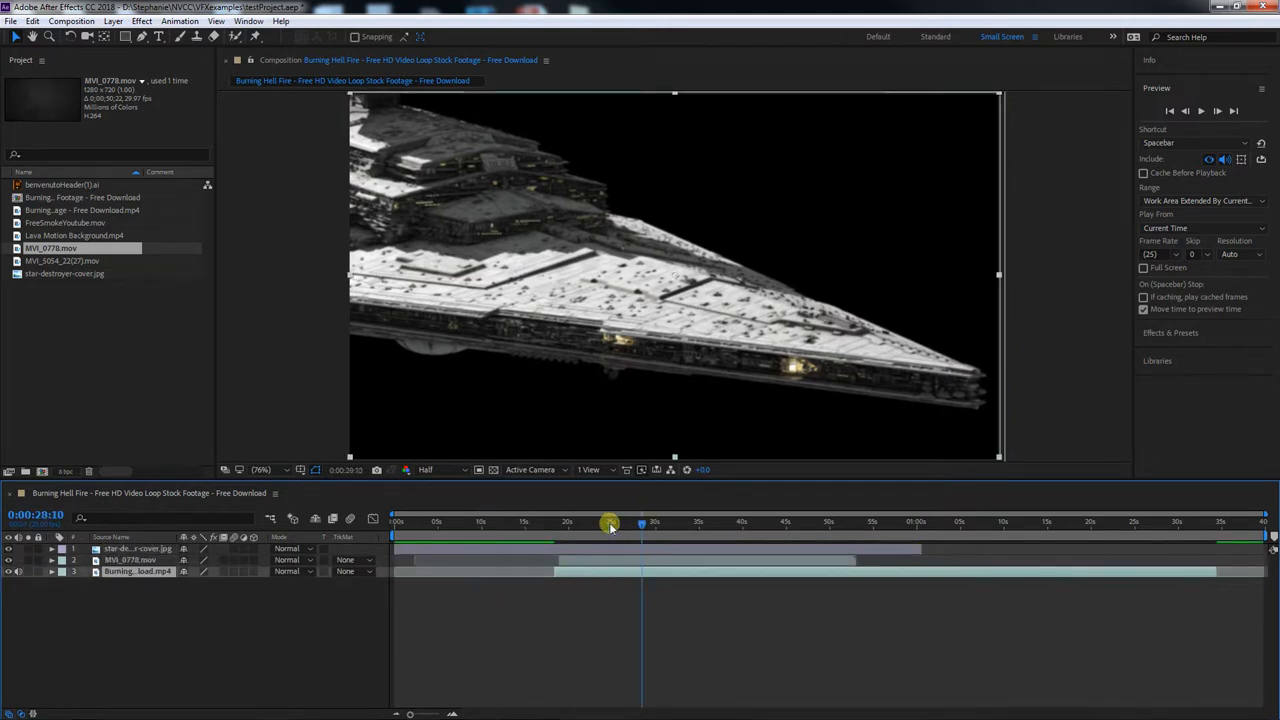
click(7, 561)
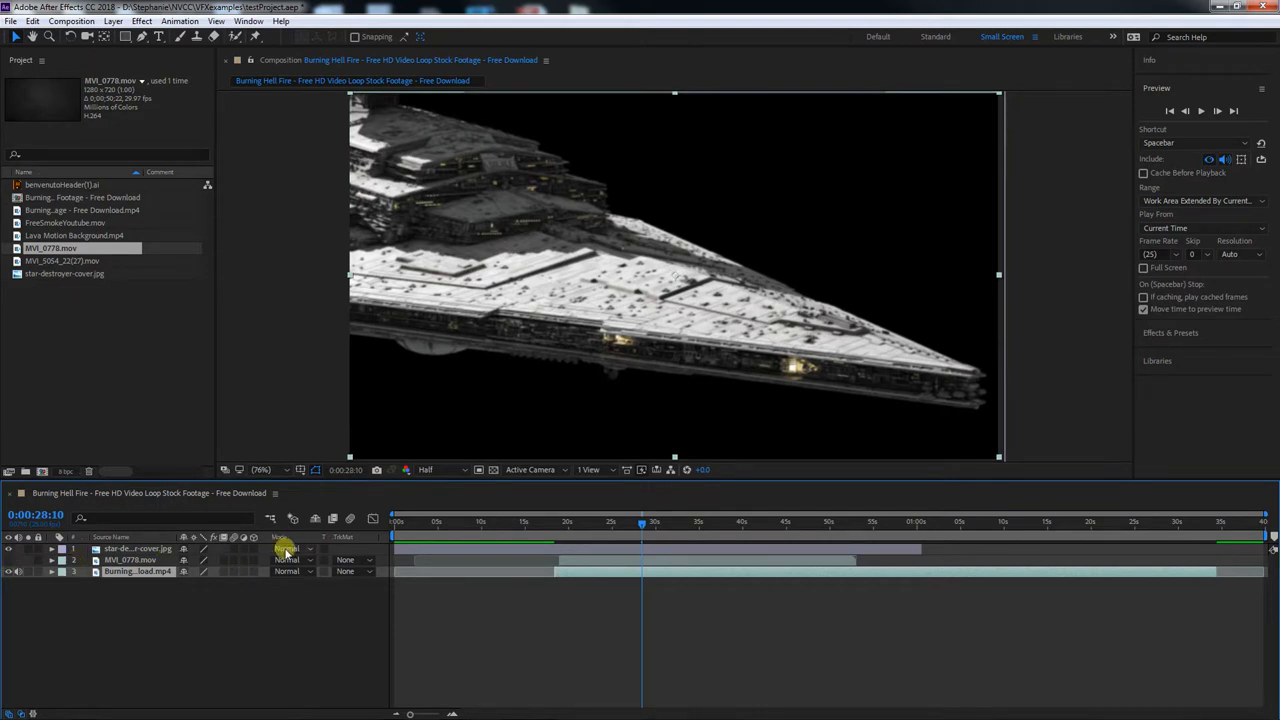
click(286, 550)
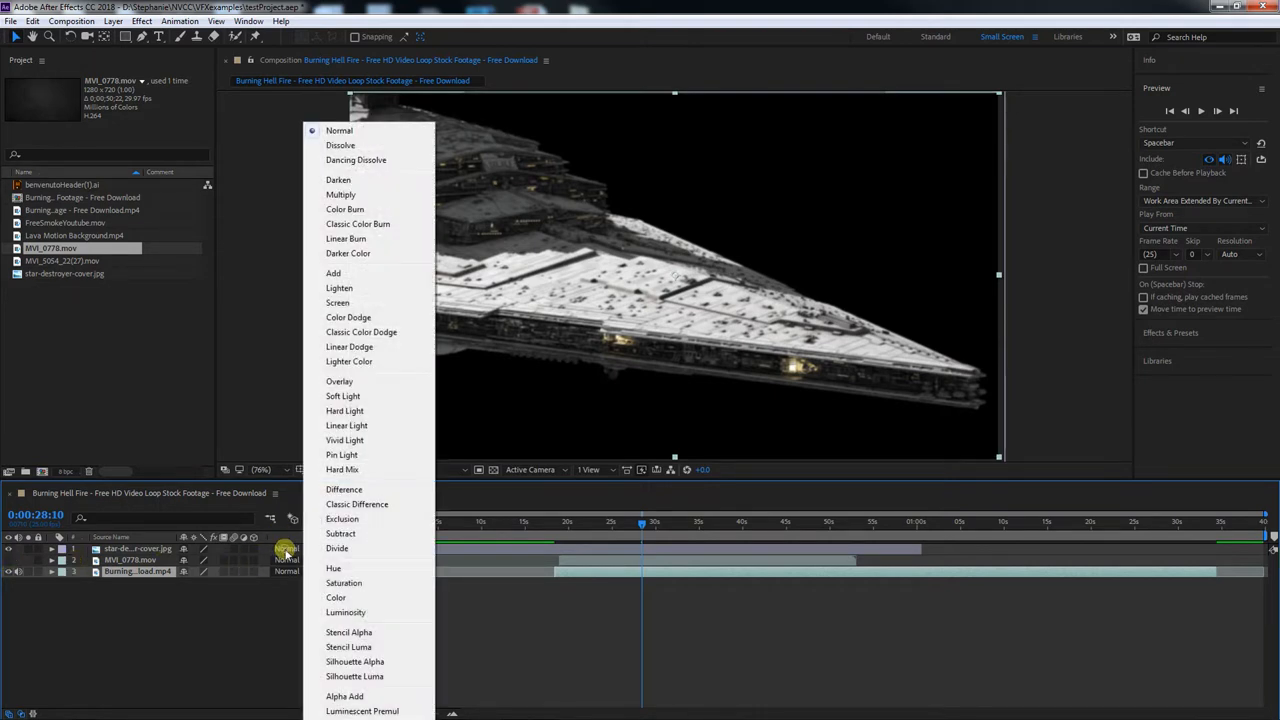
click(358, 381)
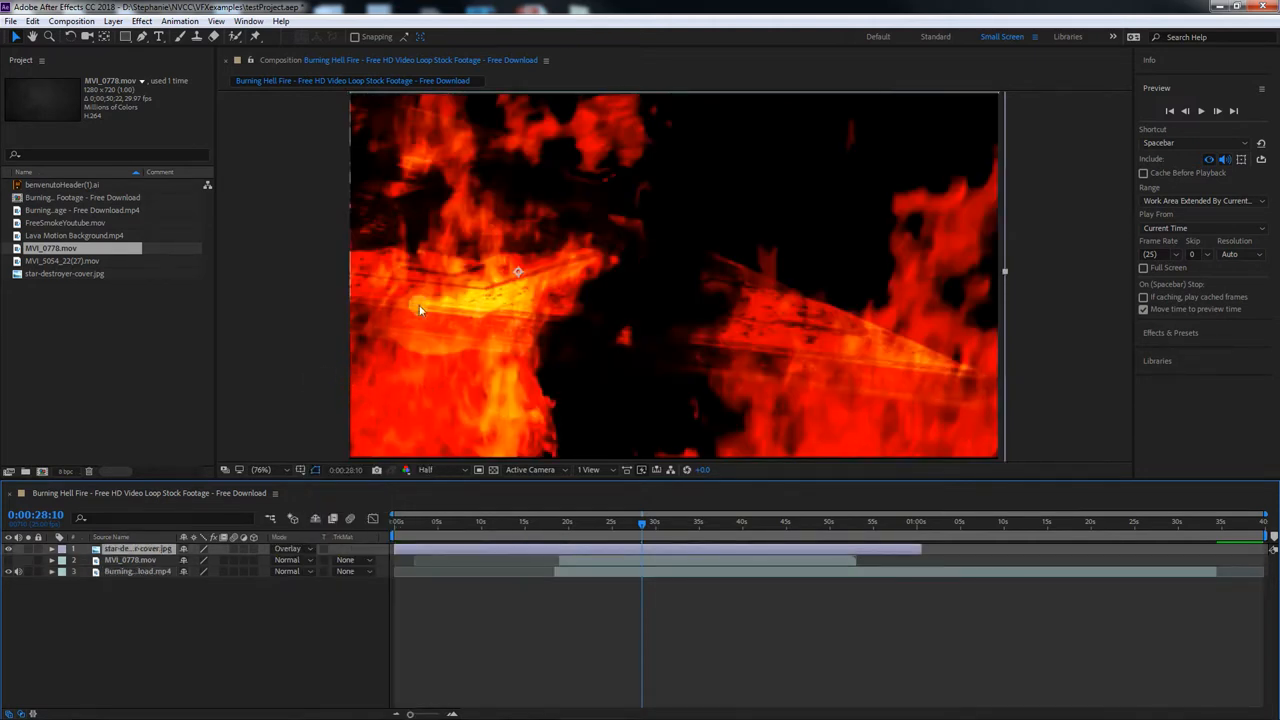
Set the star-destroyer layer's blending mode to Darken and move the current time to 0:00:30:04
click(287, 549)
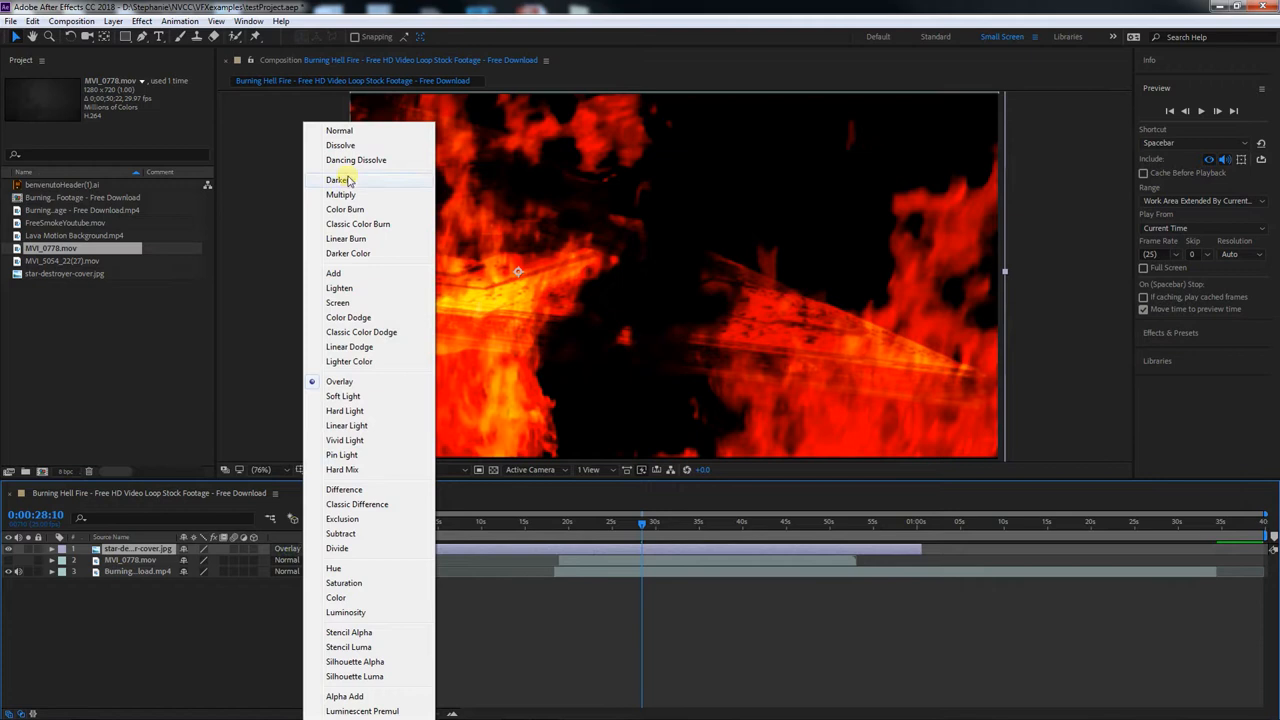
click(380, 179)
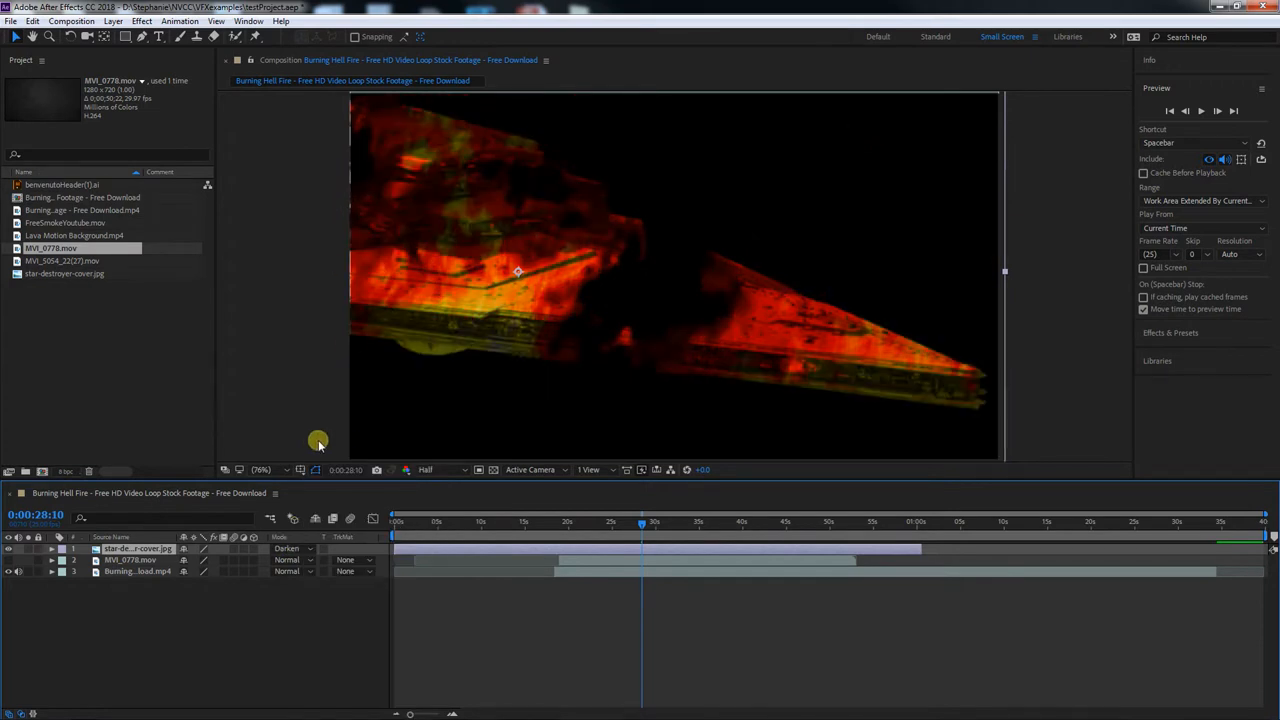
click(609, 524)
drag(609, 524, 656, 524)
Try the Add blending mode on the star-destroyer layer, followed by Soft Light
click(300, 549)
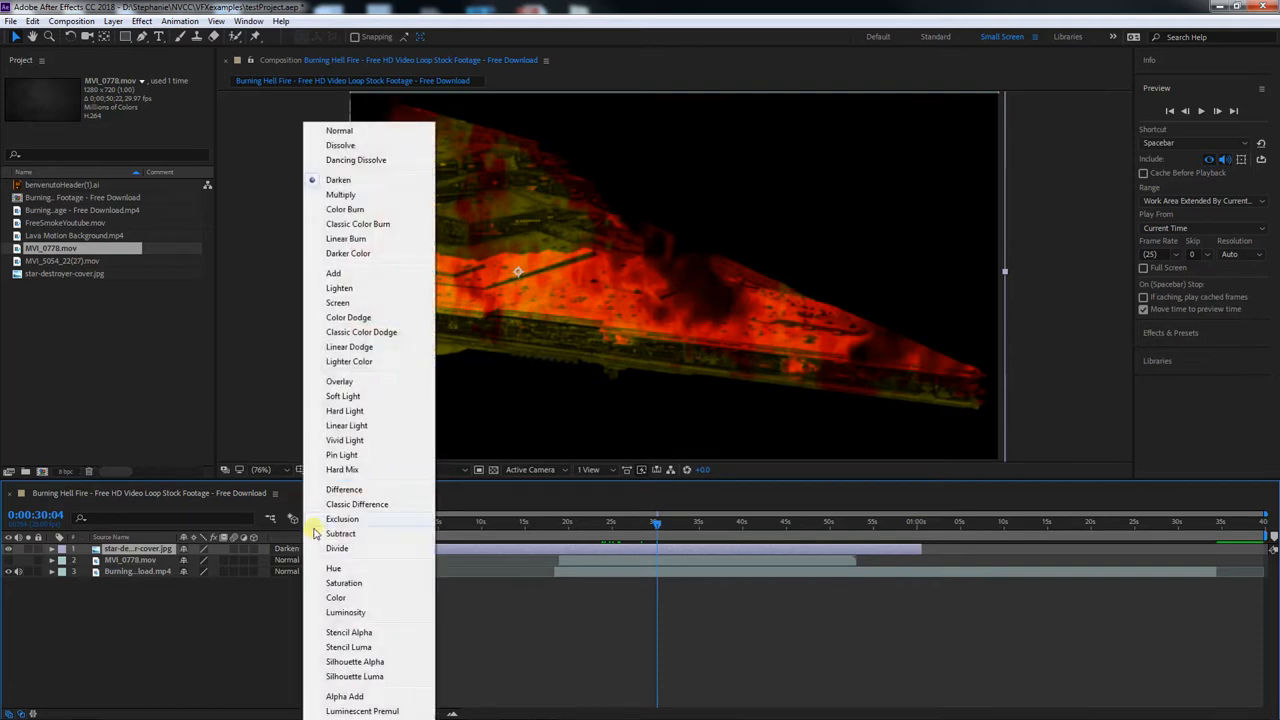
click(340, 273)
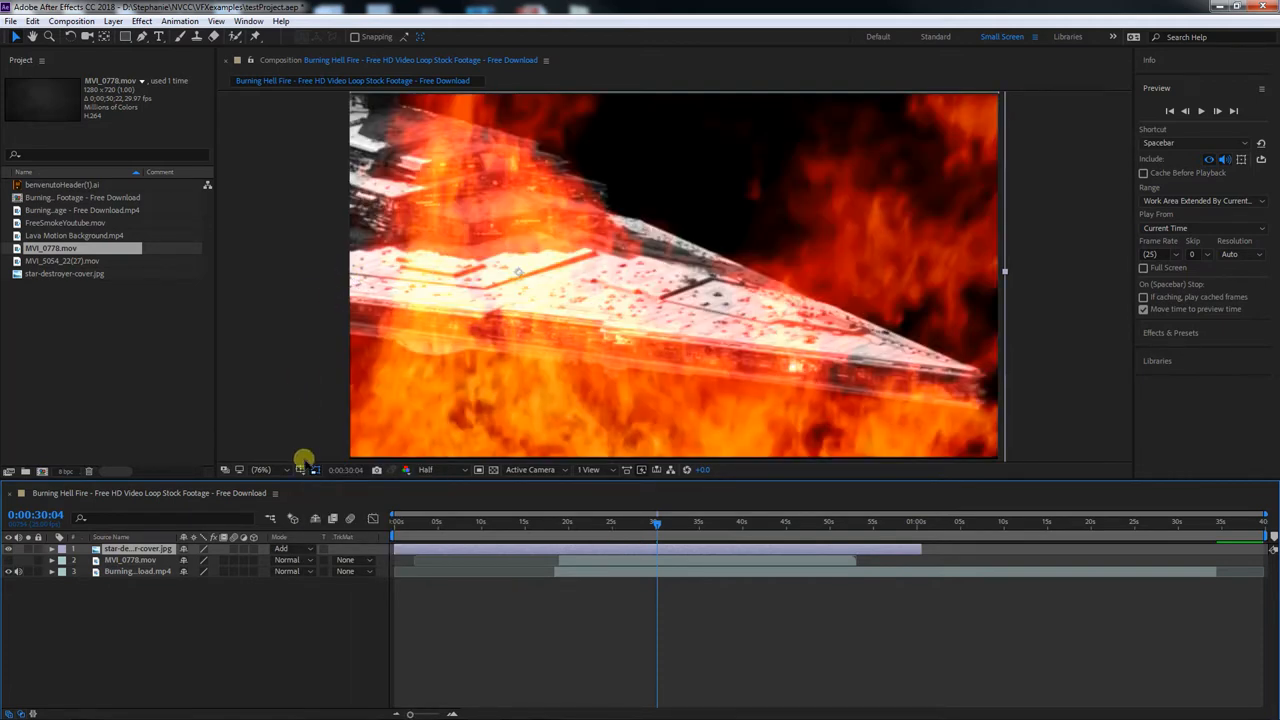
click(302, 549)
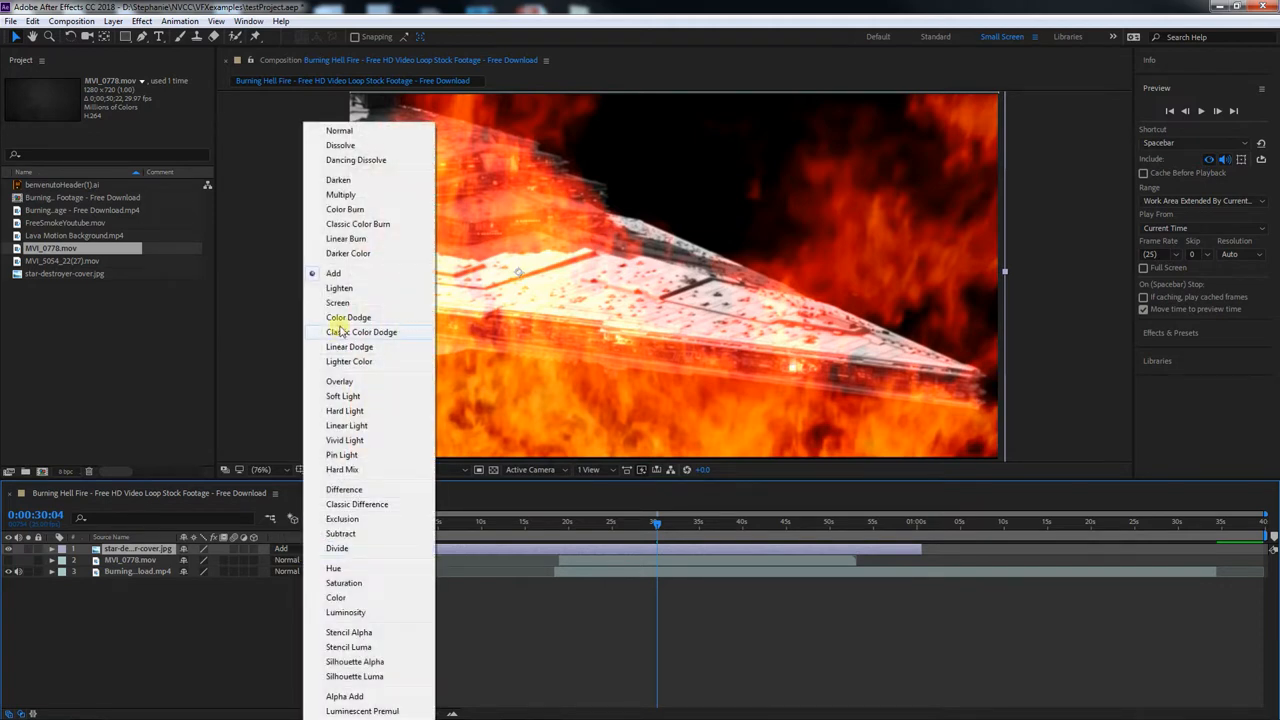
click(342, 397)
Switch the star-destroyer layer back to the Darken blending mode and review the list of available modes
click(300, 549)
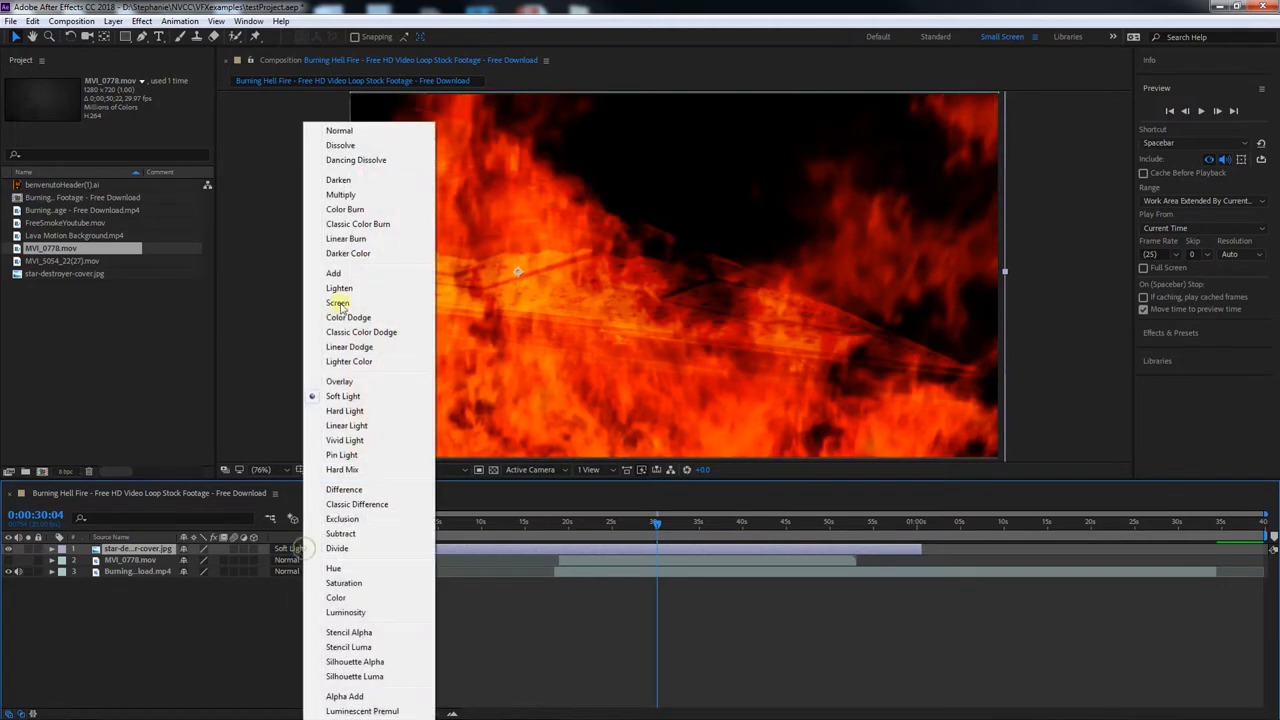
click(338, 180)
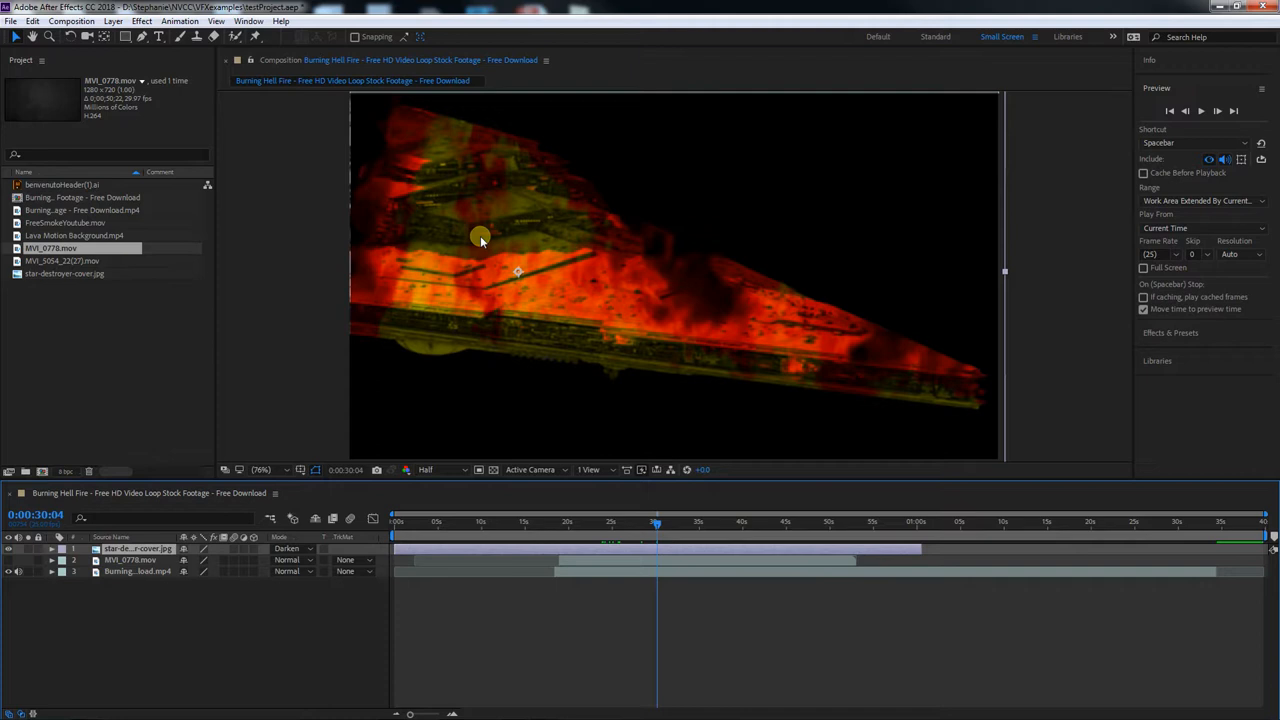
click(306, 550)
click(304, 547)
click(304, 549)
click(330, 184)
Set the star-destroyer layer's blending mode to Add and move the current time to 0:00:29:01
click(310, 549)
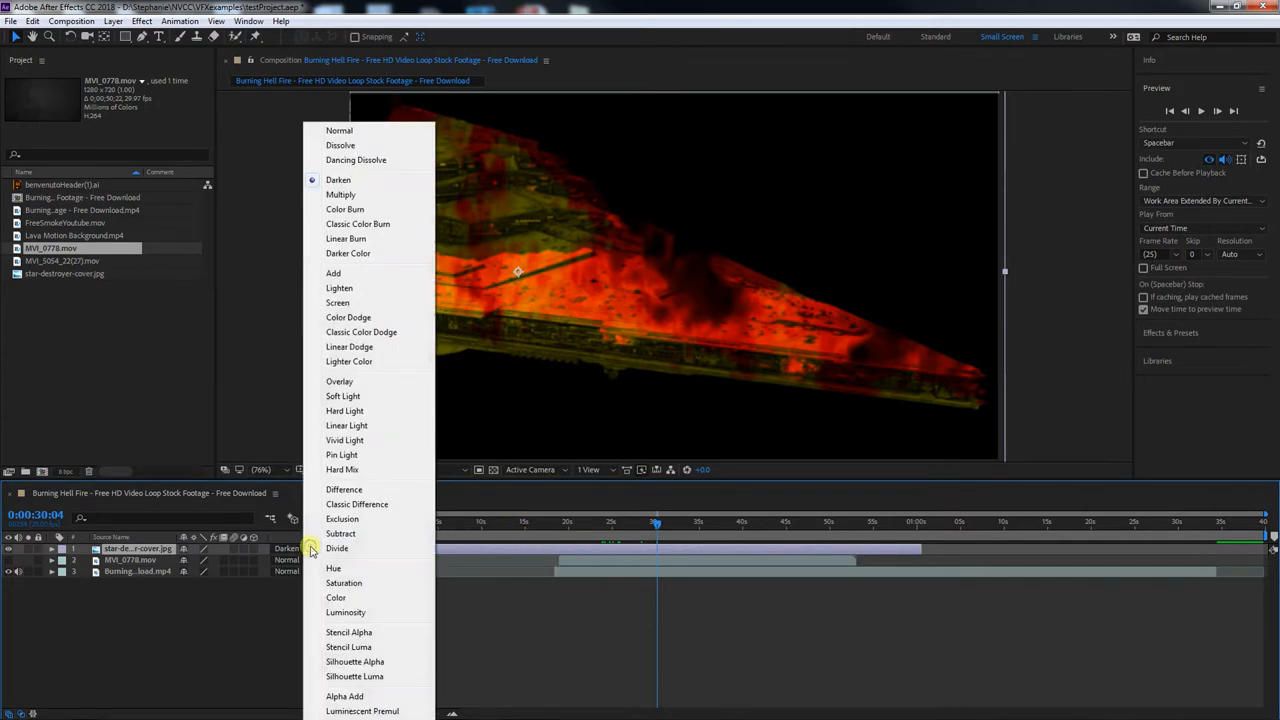
click(334, 273)
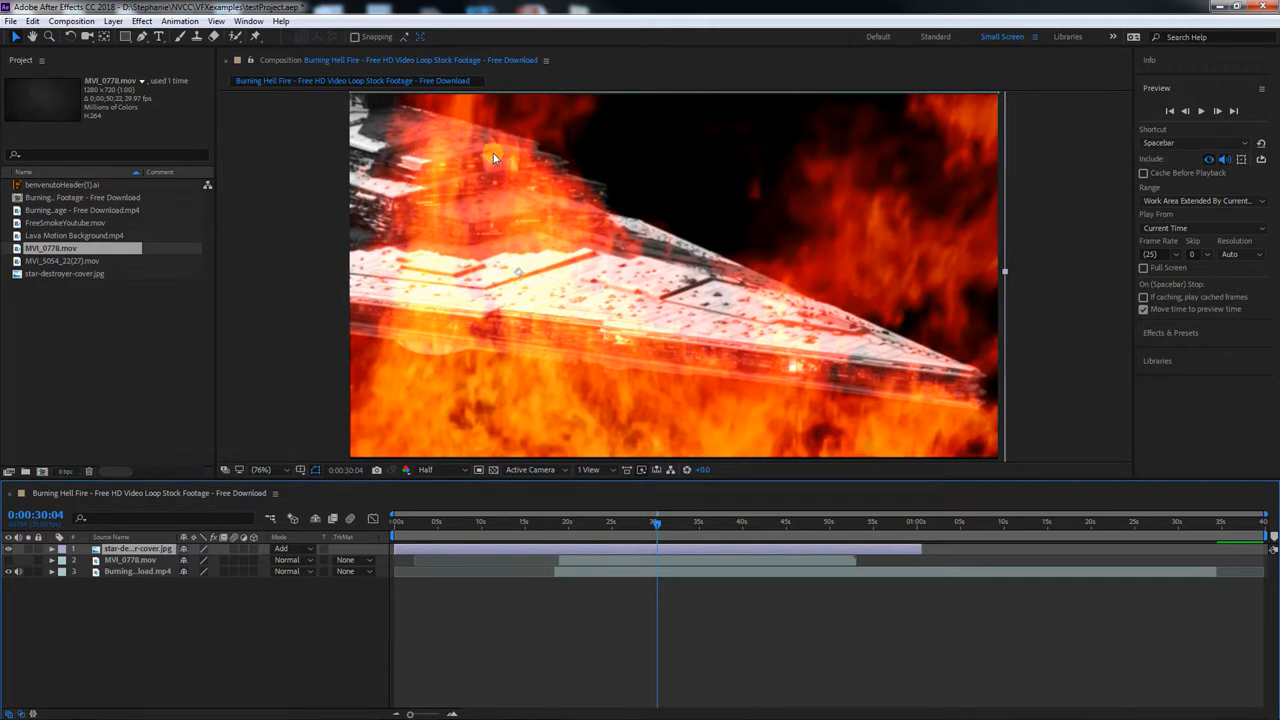
mouse_move(668, 520)
mouse_down()
mouse_move(631, 522)
mouse_move(648, 524)
mouse_up()
Try the Overlay and Difference blending modes on the star-destroyer layer, checking Difference at 0:00:26:22
click(300, 548)
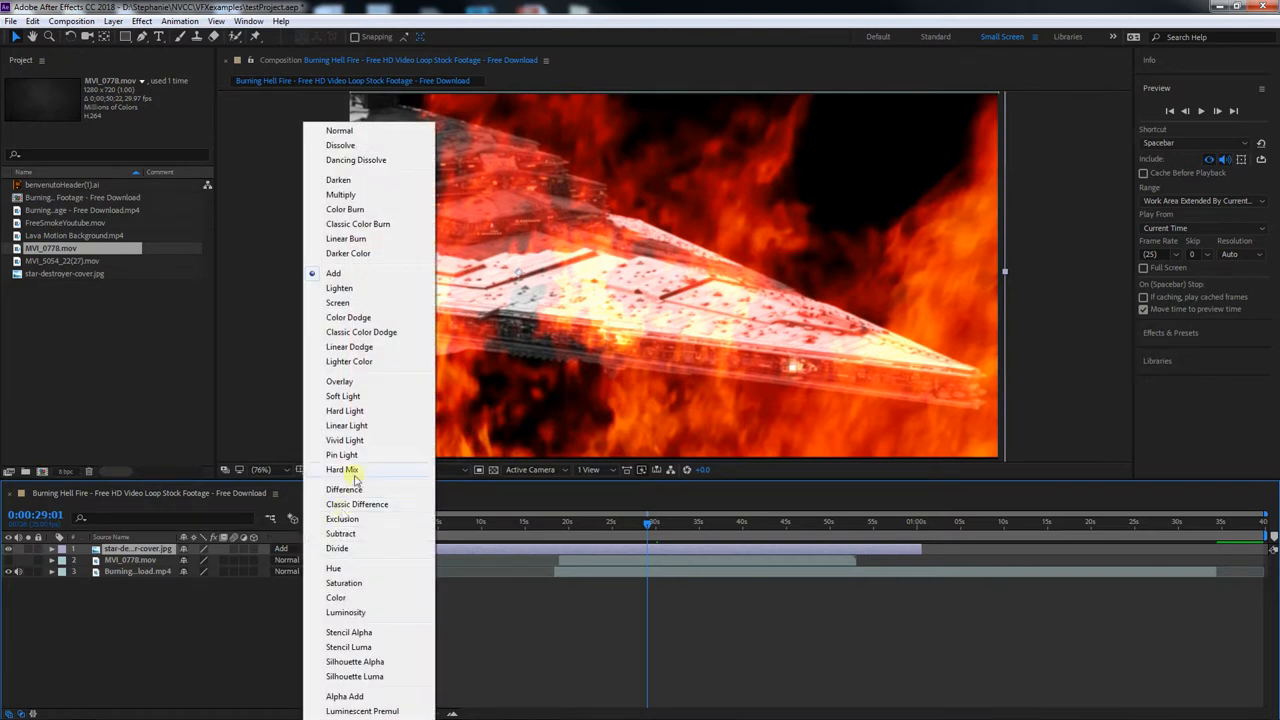
click(345, 381)
click(306, 548)
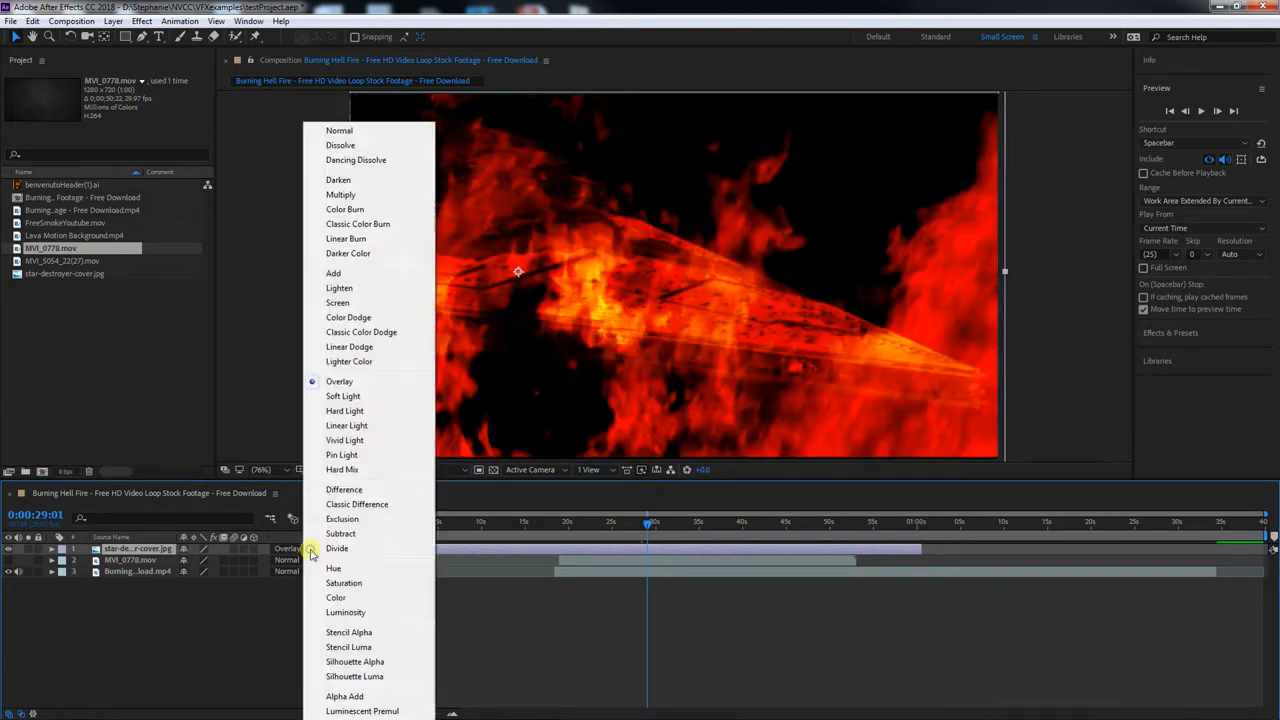
click(330, 497)
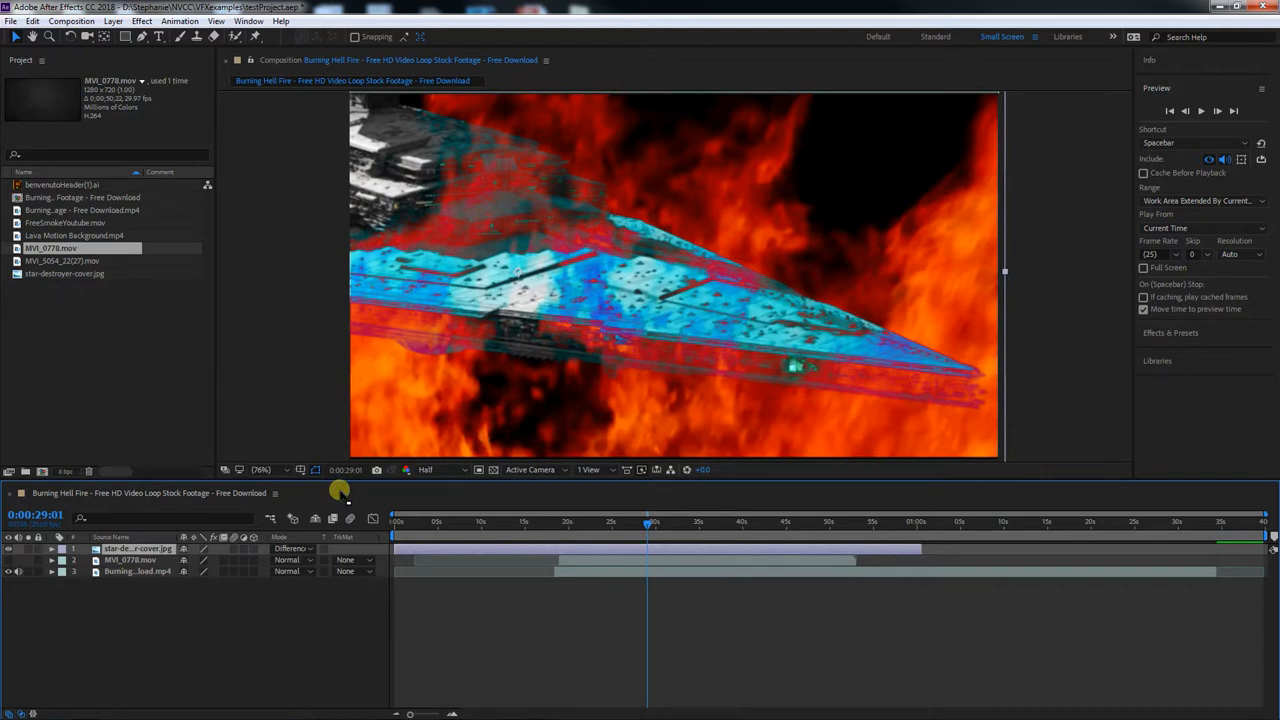
mouse_move(617, 523)
mouse_down()
mouse_move(606, 524)
mouse_move(629, 525)
mouse_up()
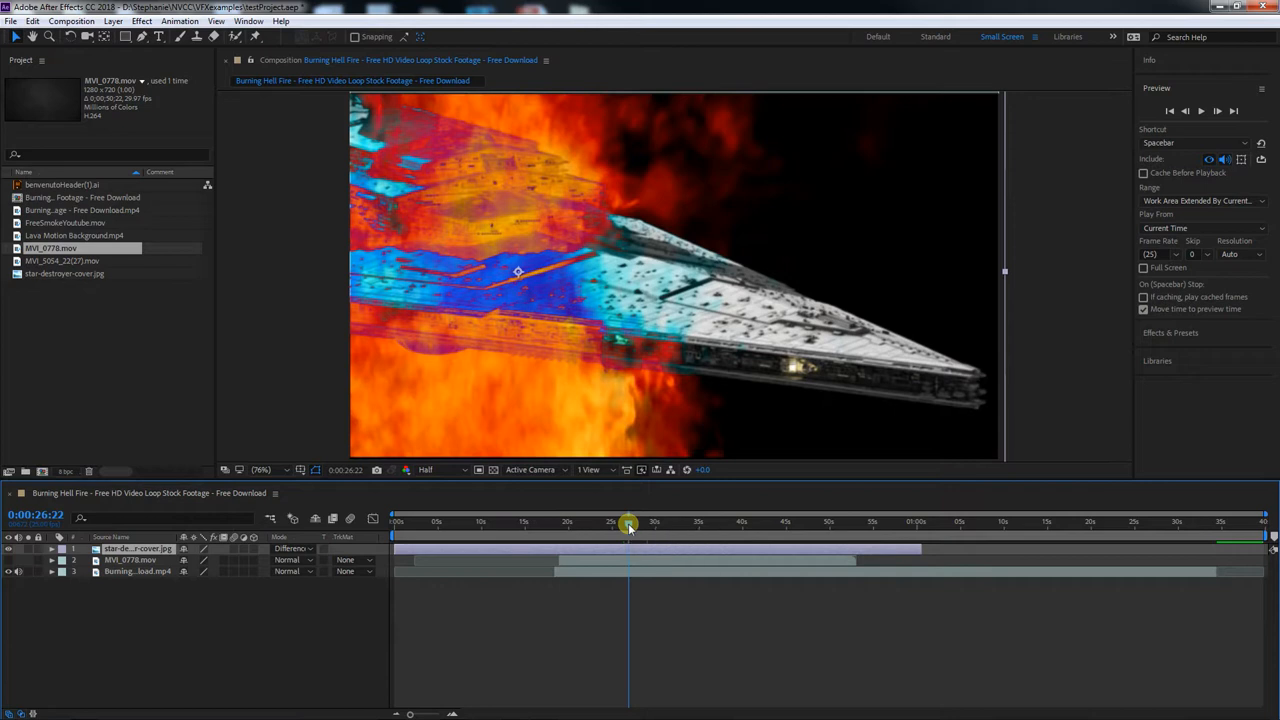
Restore the star-destroyer layer's blending mode to Normal and, at 0:00:31:06, shift the image aside and back over the fire
click(298, 549)
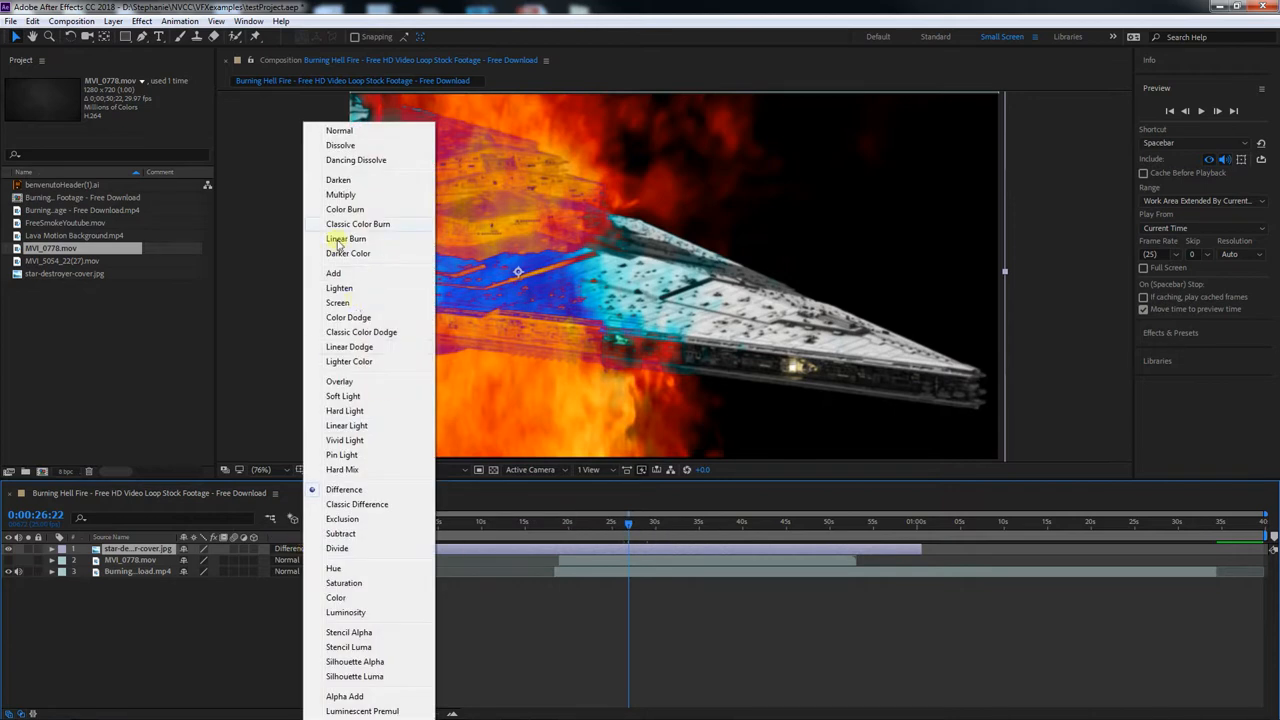
click(336, 130)
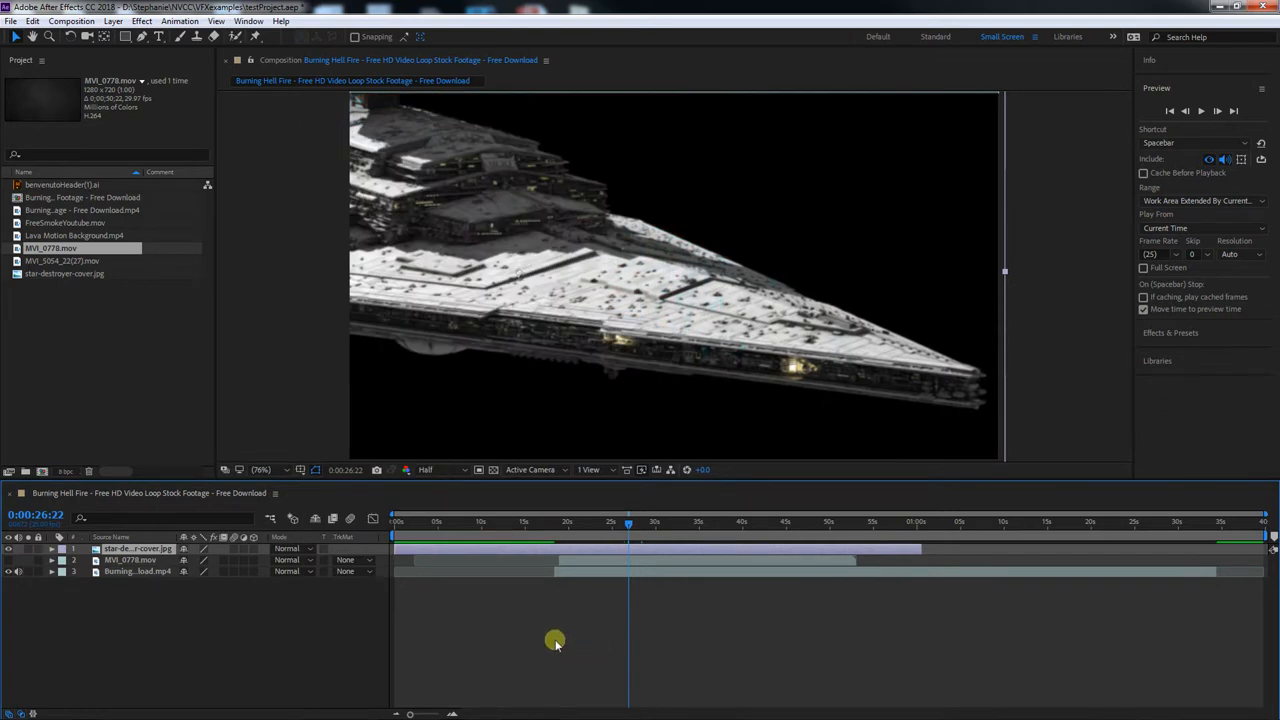
drag(628, 523, 666, 523)
drag(848, 383, 766, 380)
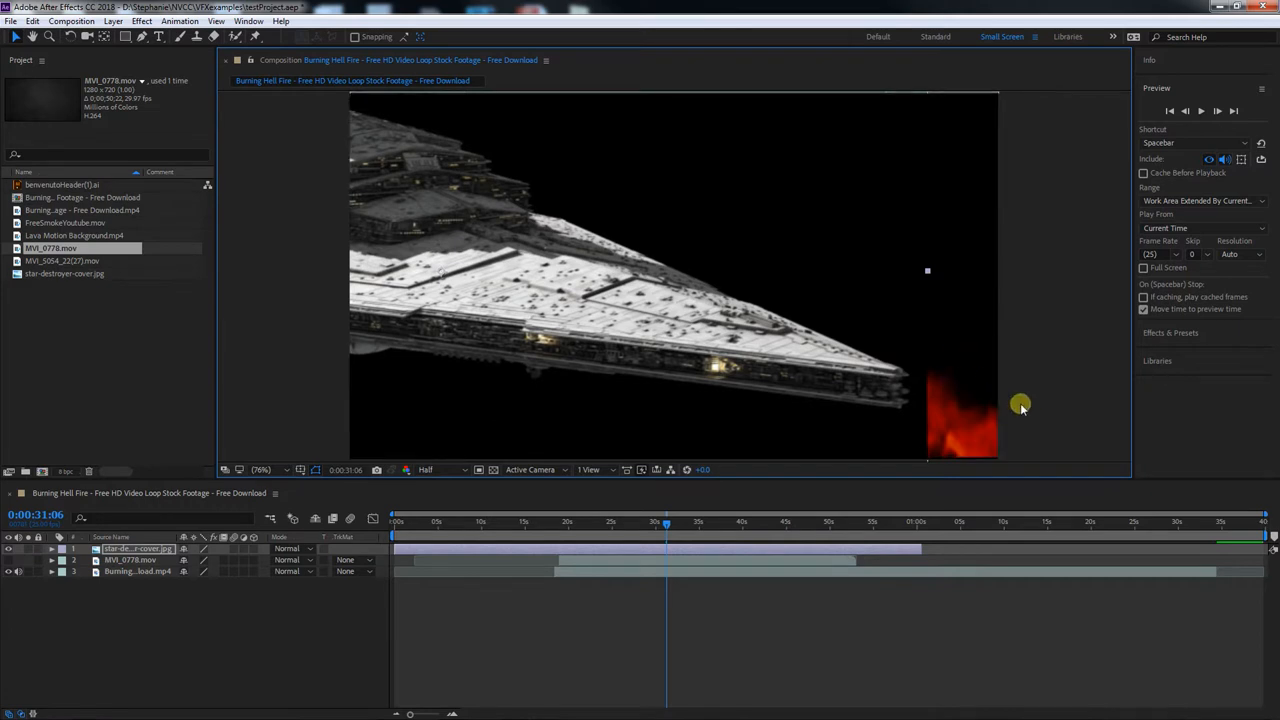
drag(614, 286, 690, 293)
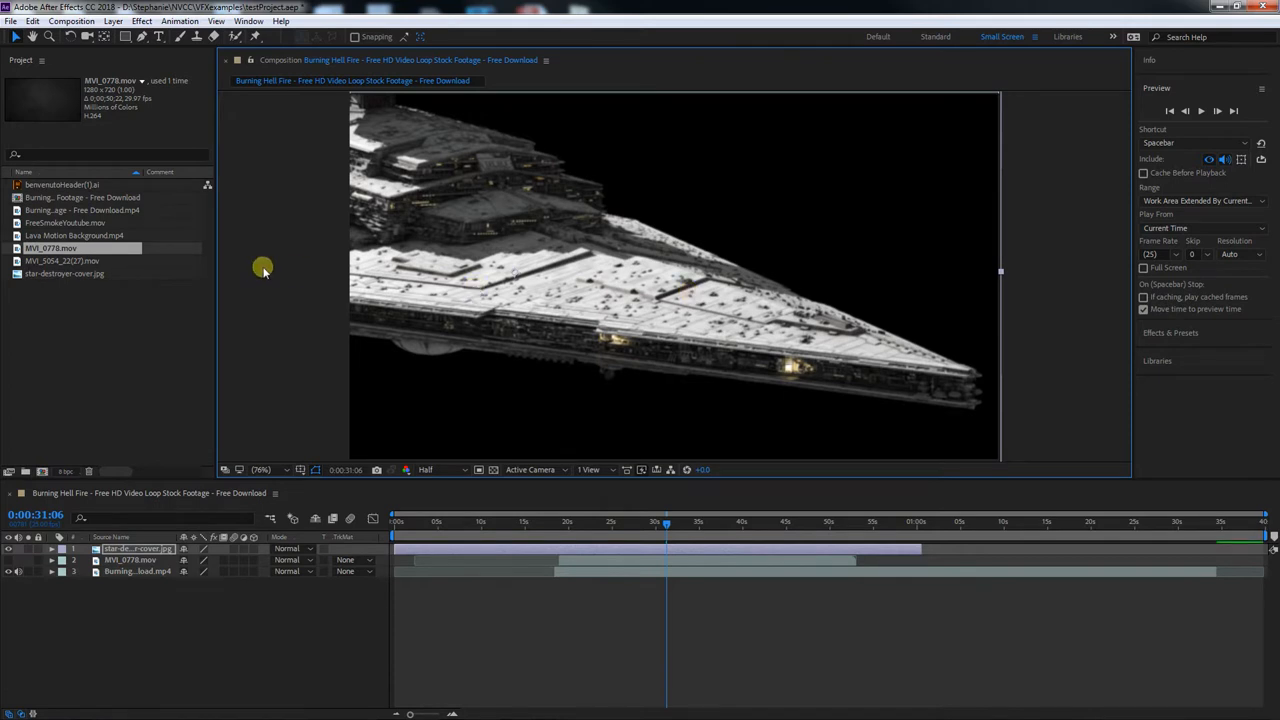
Hide the star-destroyer layer, show MVI_0778.mov again, and place the .ai header artwork in the composition as the top layer
click(60, 185)
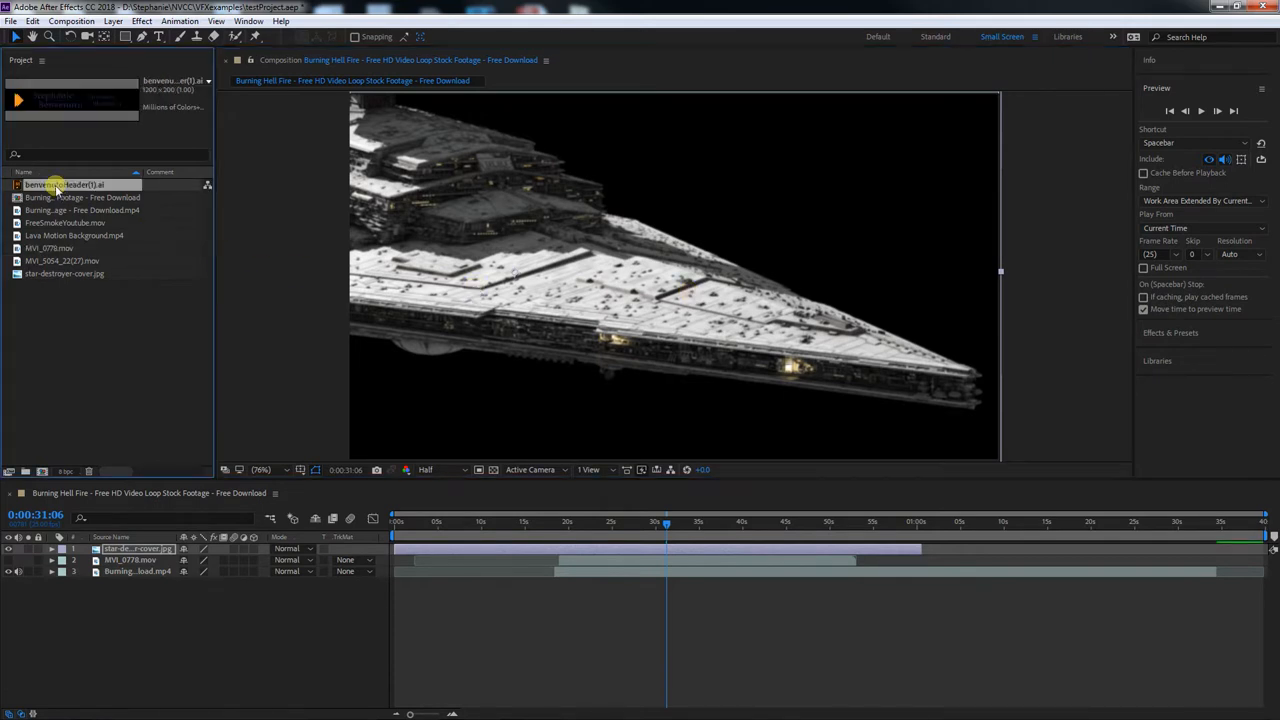
drag(42, 196, 566, 573)
click(9, 549)
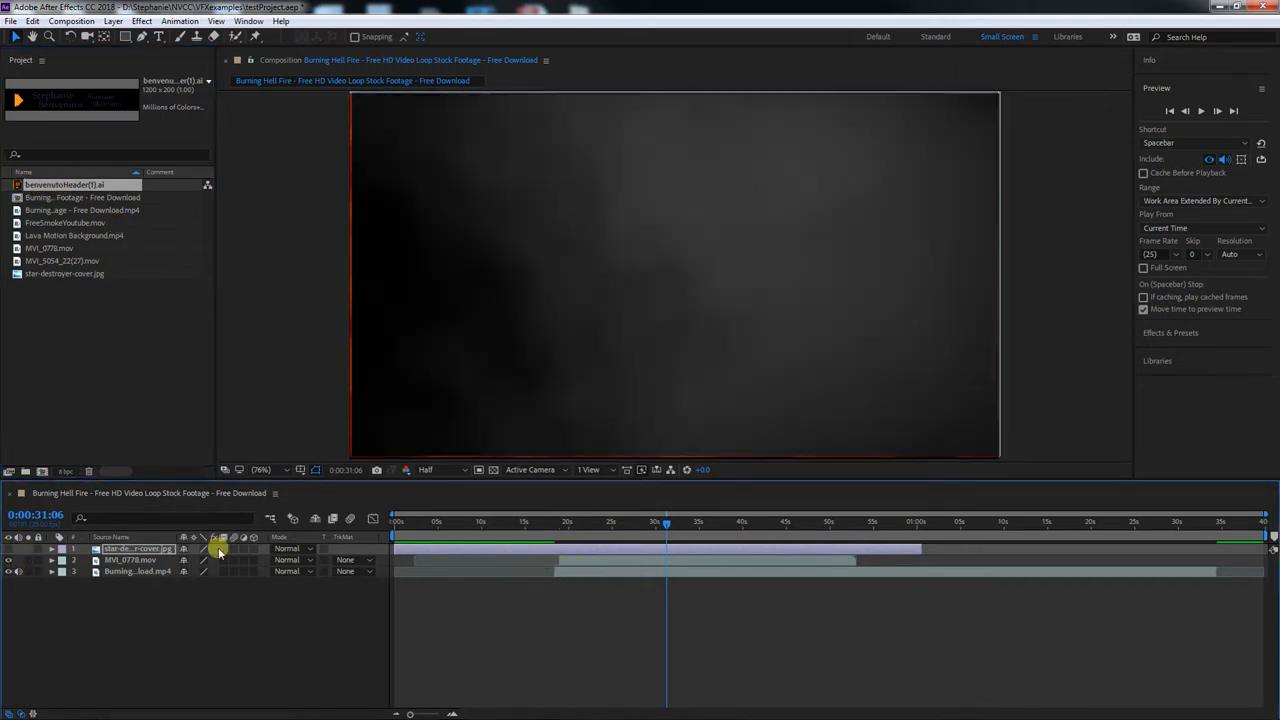
drag(37, 183, 610, 222)
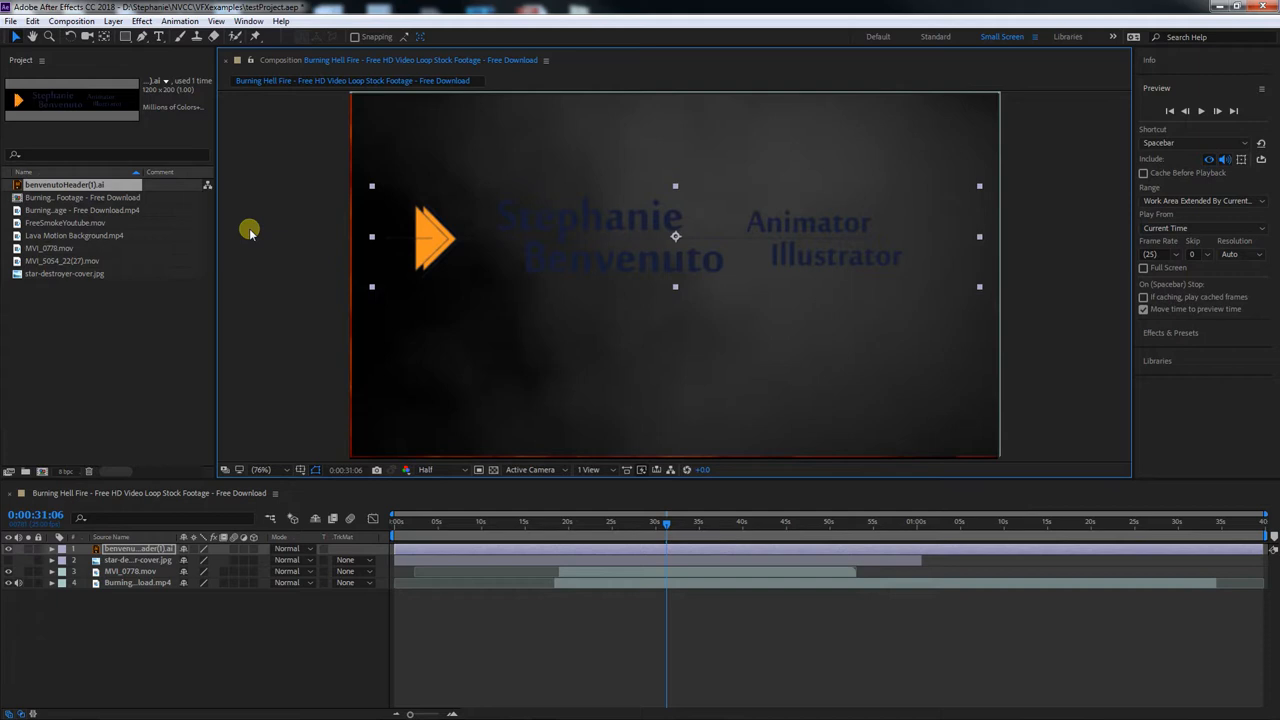
Enlarge and reposition the header layer well beyond the frame with continuous rasterization on, comparing it briefly with rasterization off
click(193, 549)
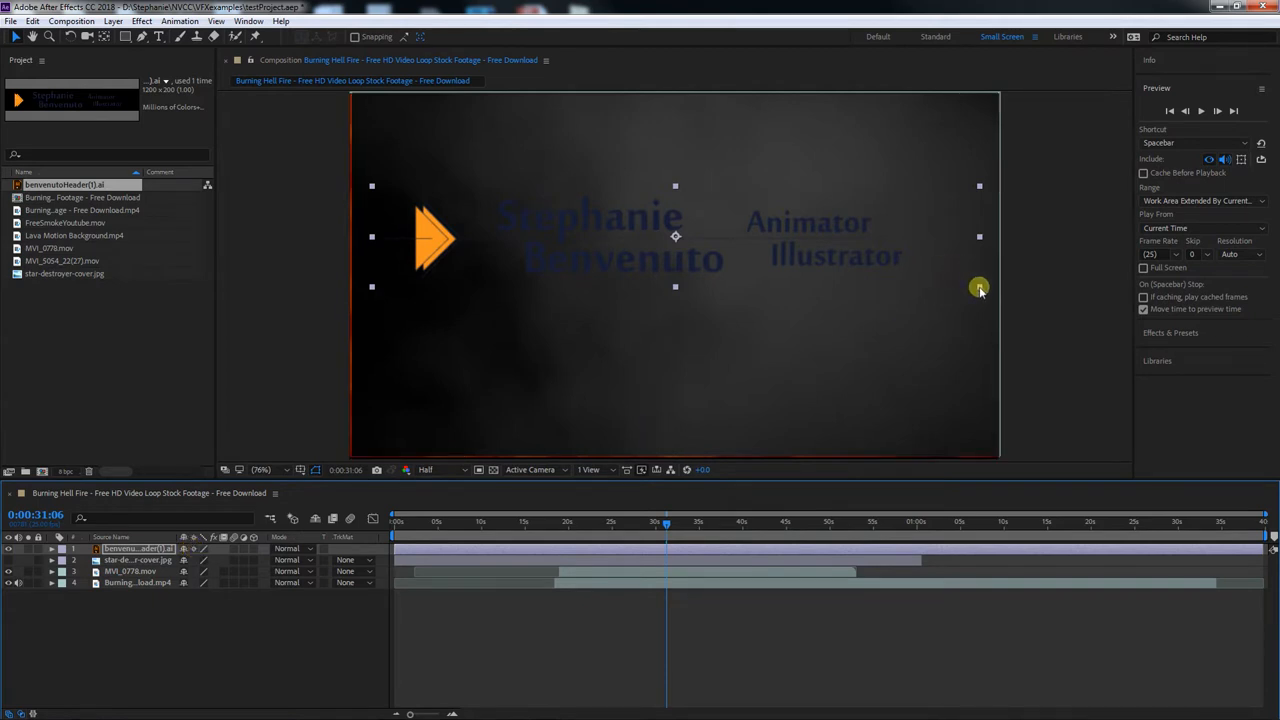
drag(980, 288, 1279, 408)
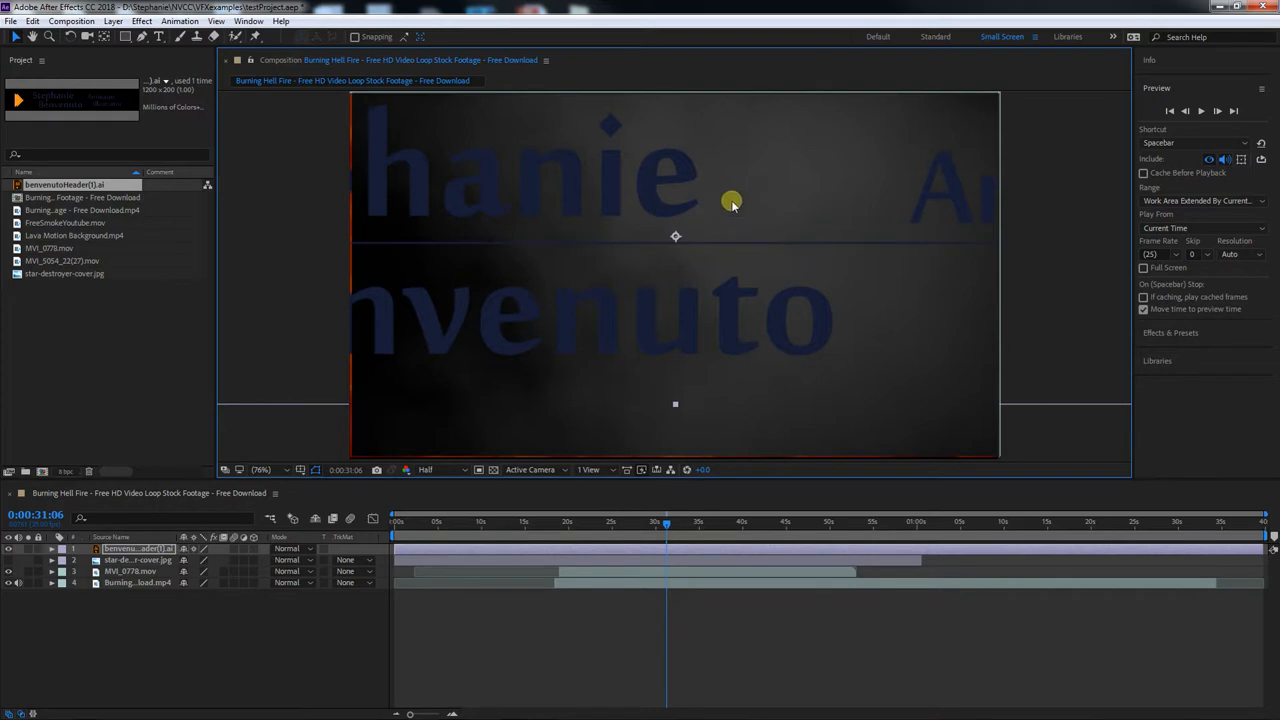
drag(686, 167, 874, 143)
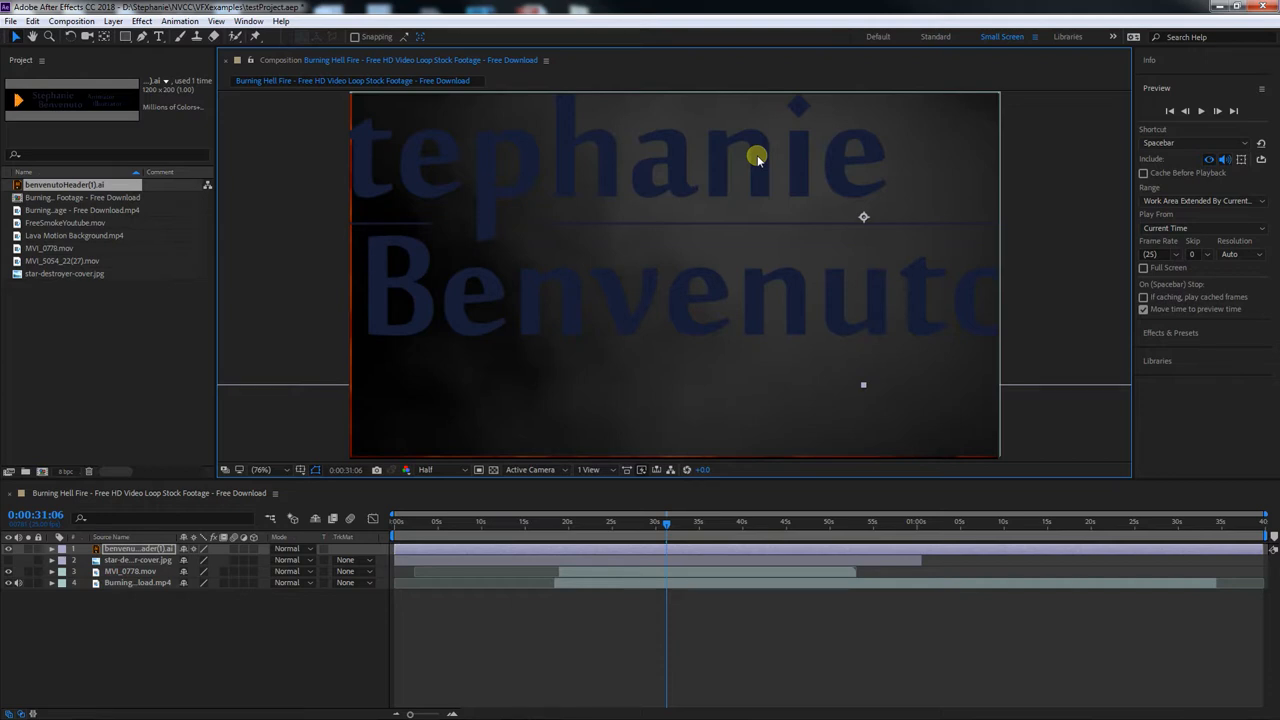
click(194, 549)
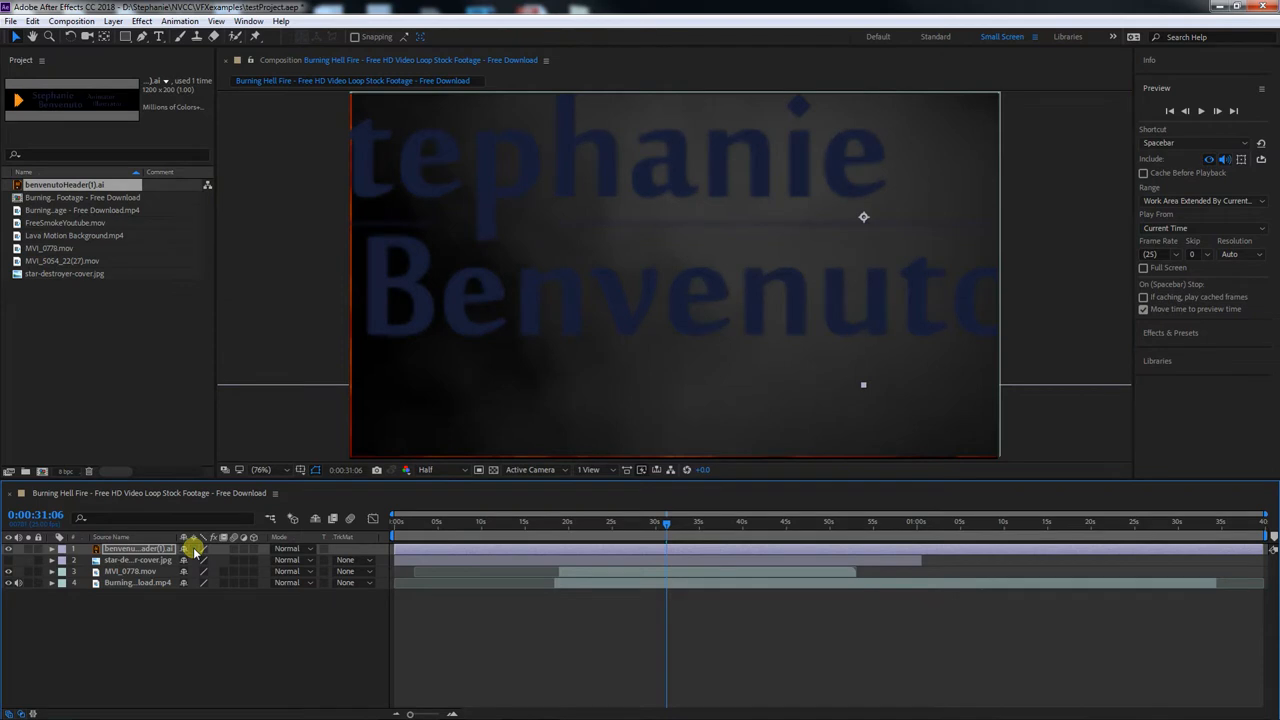
click(194, 550)
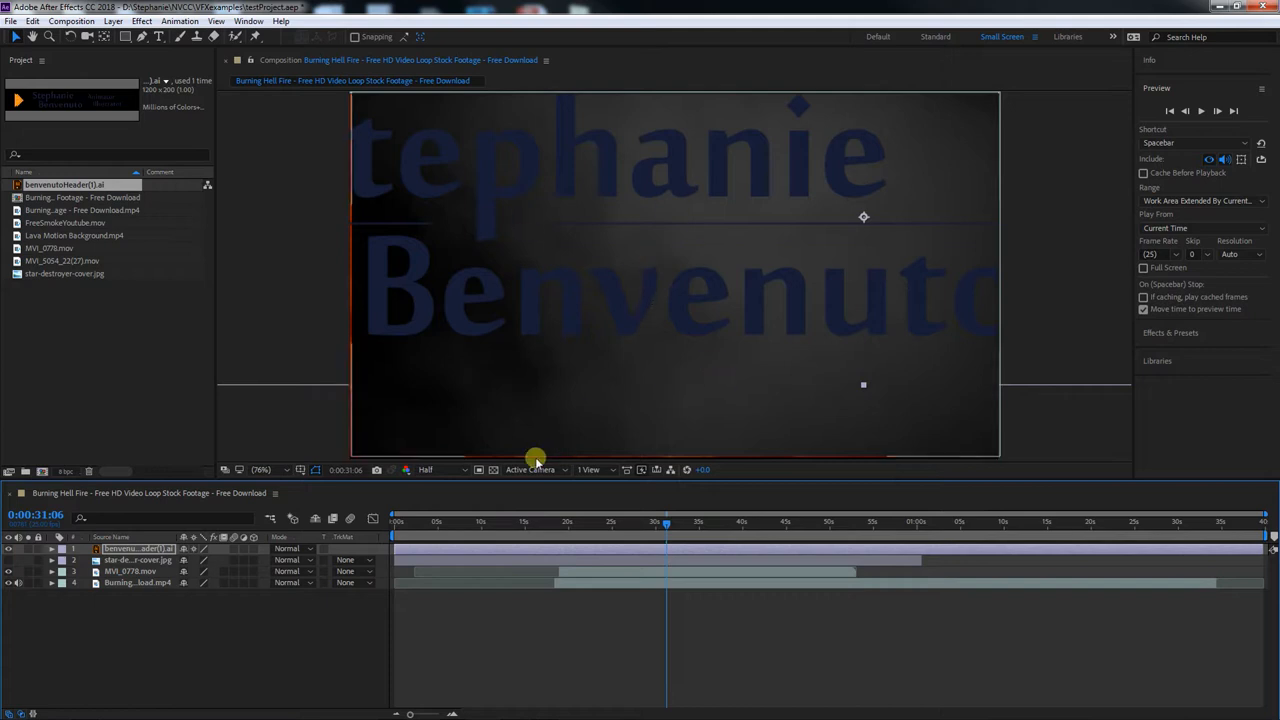
Check the composition at Full preview resolution, return it to Half, and shift the enlarged header left and slightly down
click(465, 470)
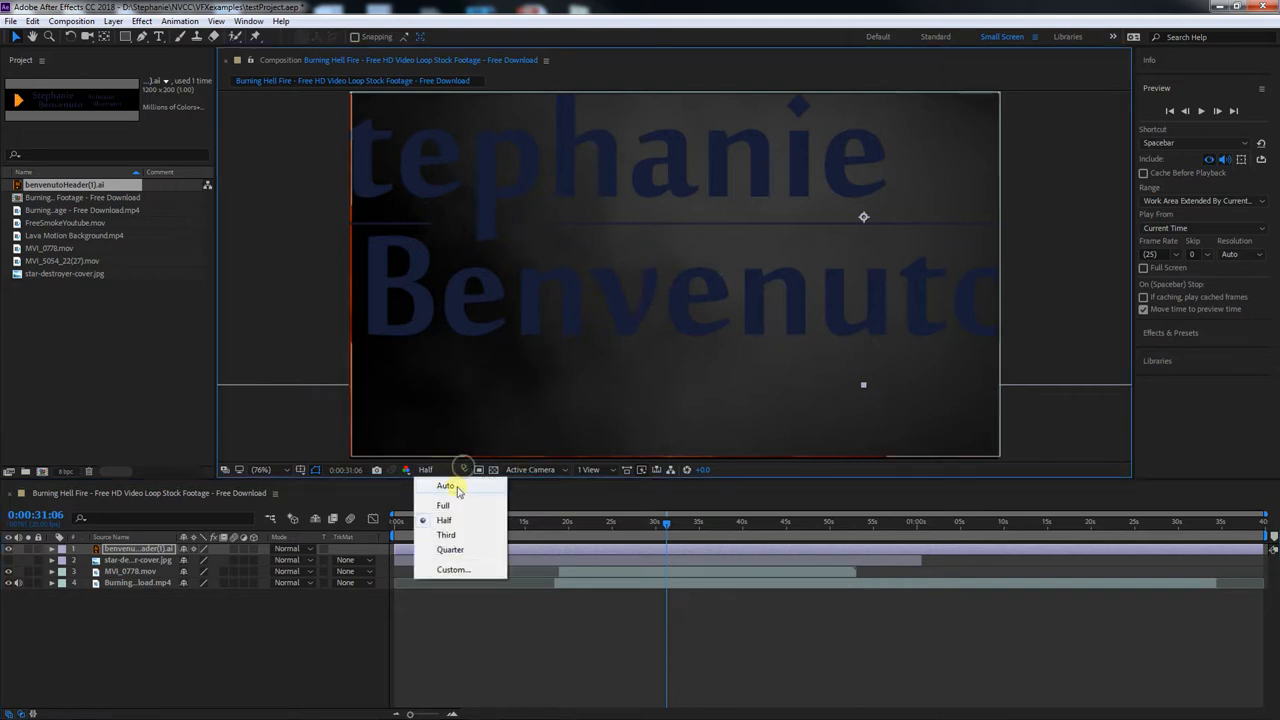
click(453, 510)
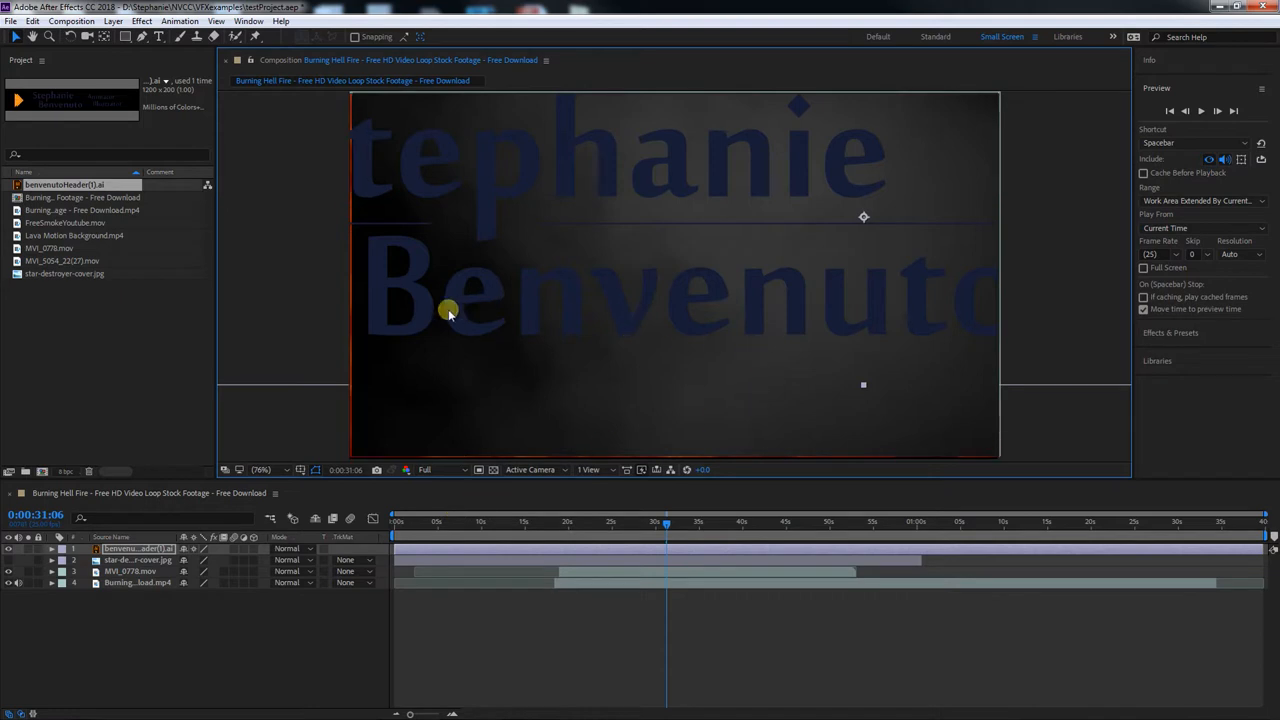
click(460, 470)
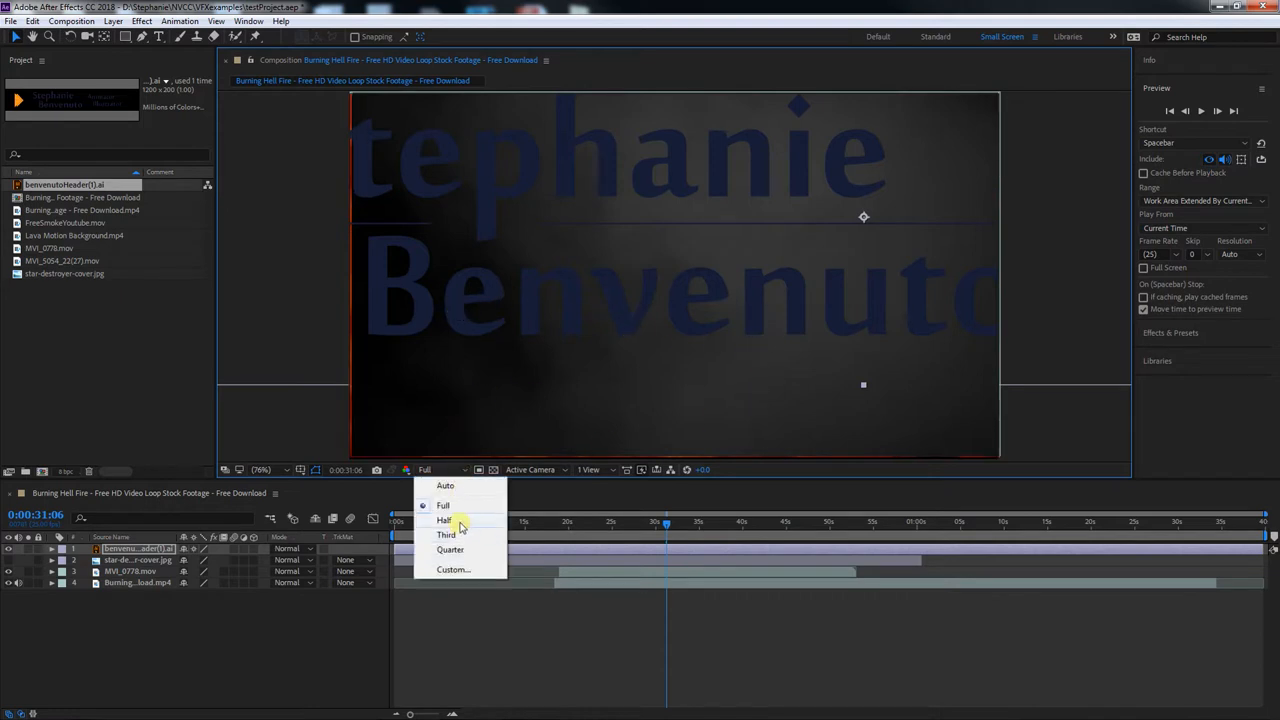
click(460, 527)
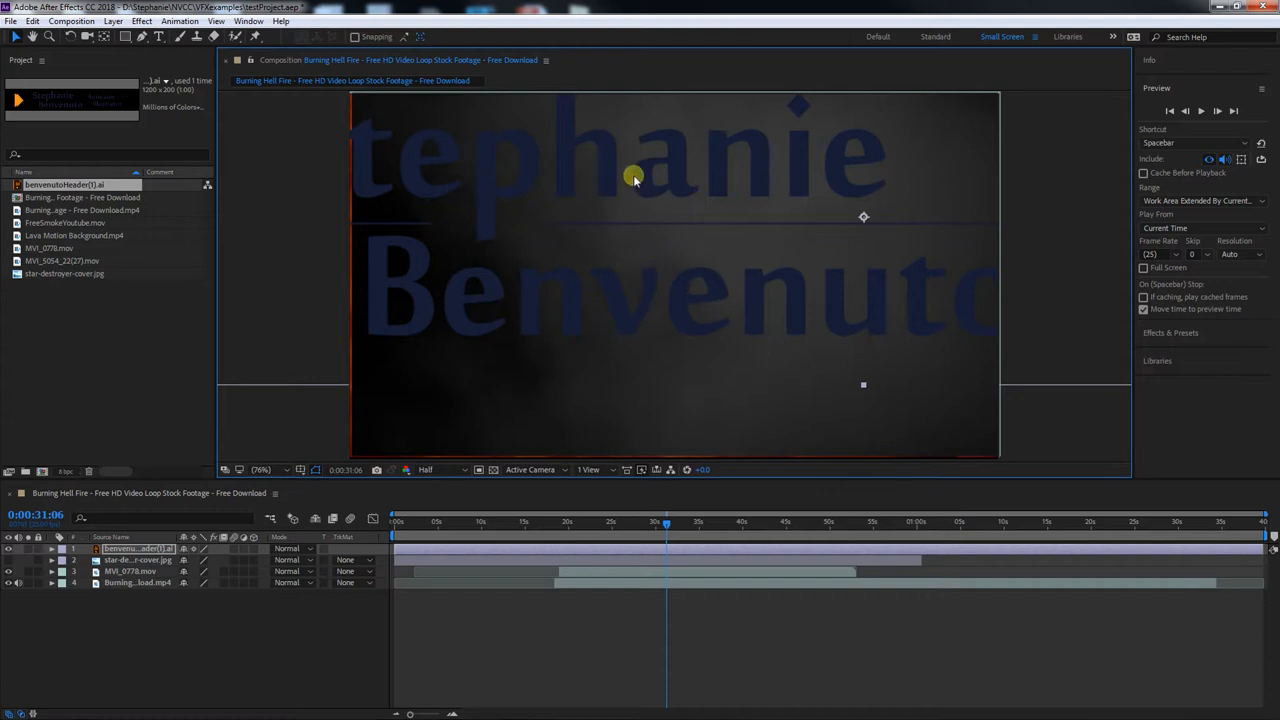
drag(612, 164, 453, 197)
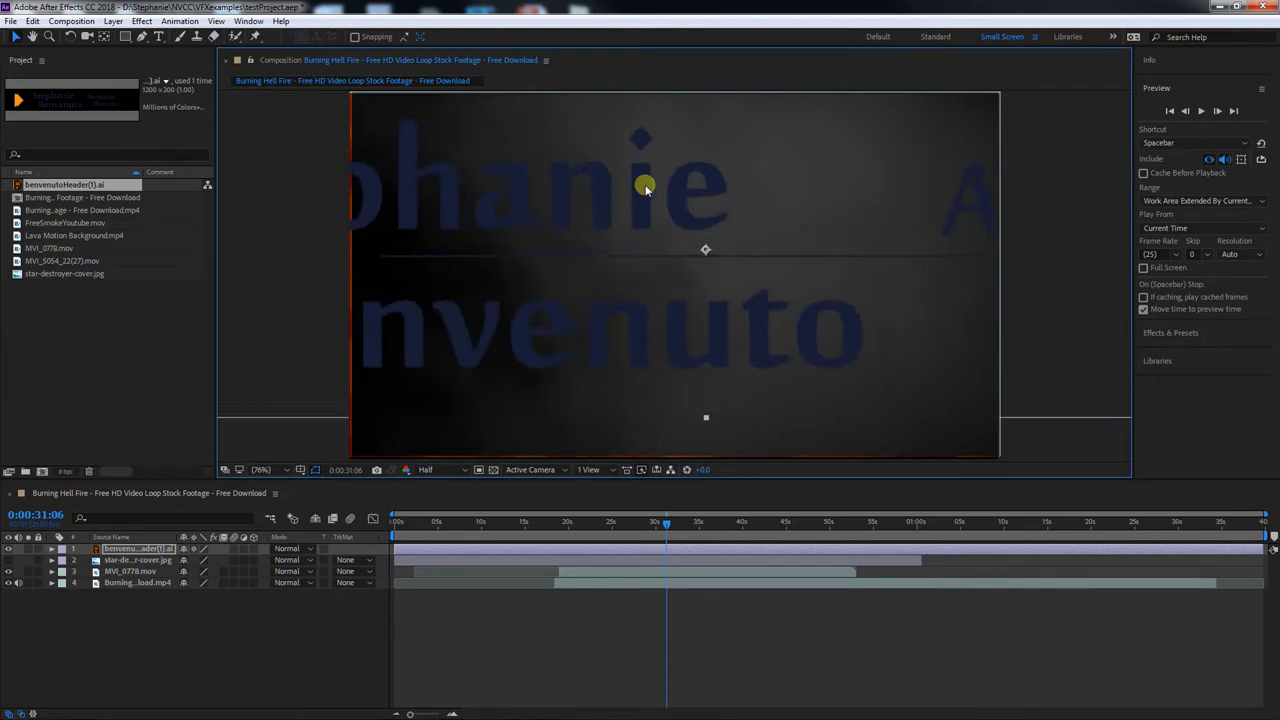
Shift the enlarged header artwork further left in the frame and save the project
drag(709, 177, 643, 180)
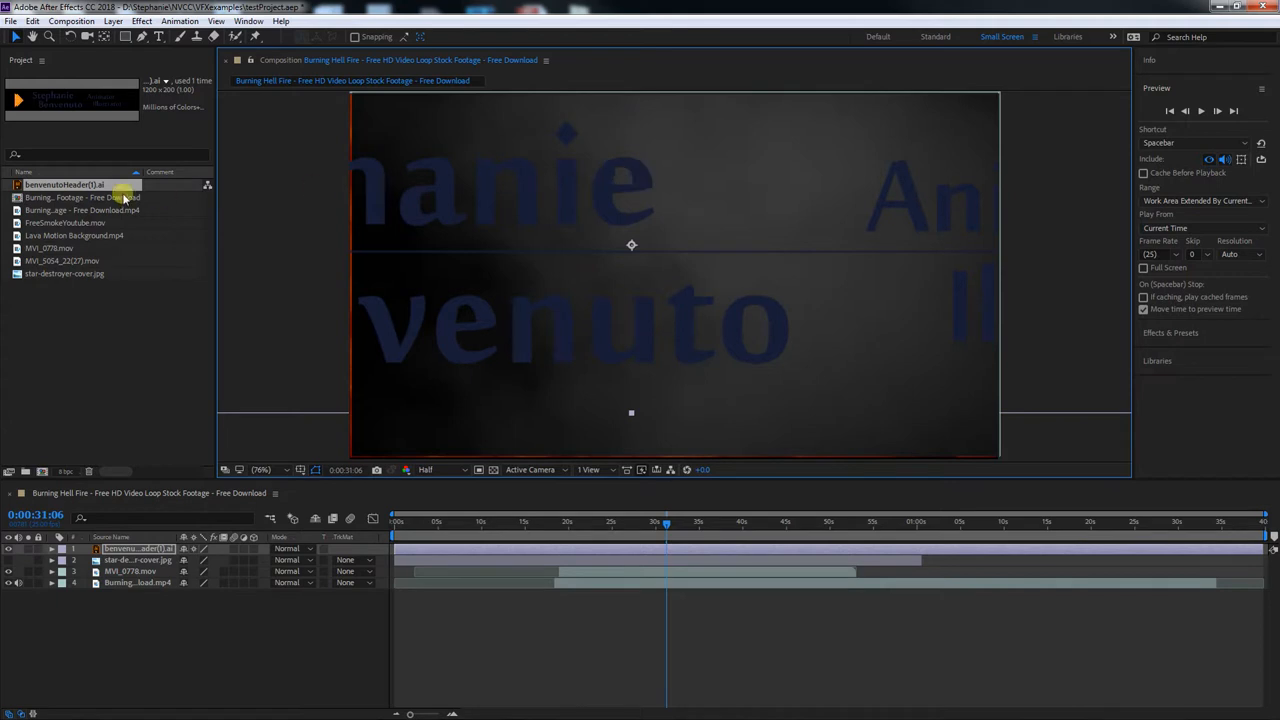
click(57, 186)
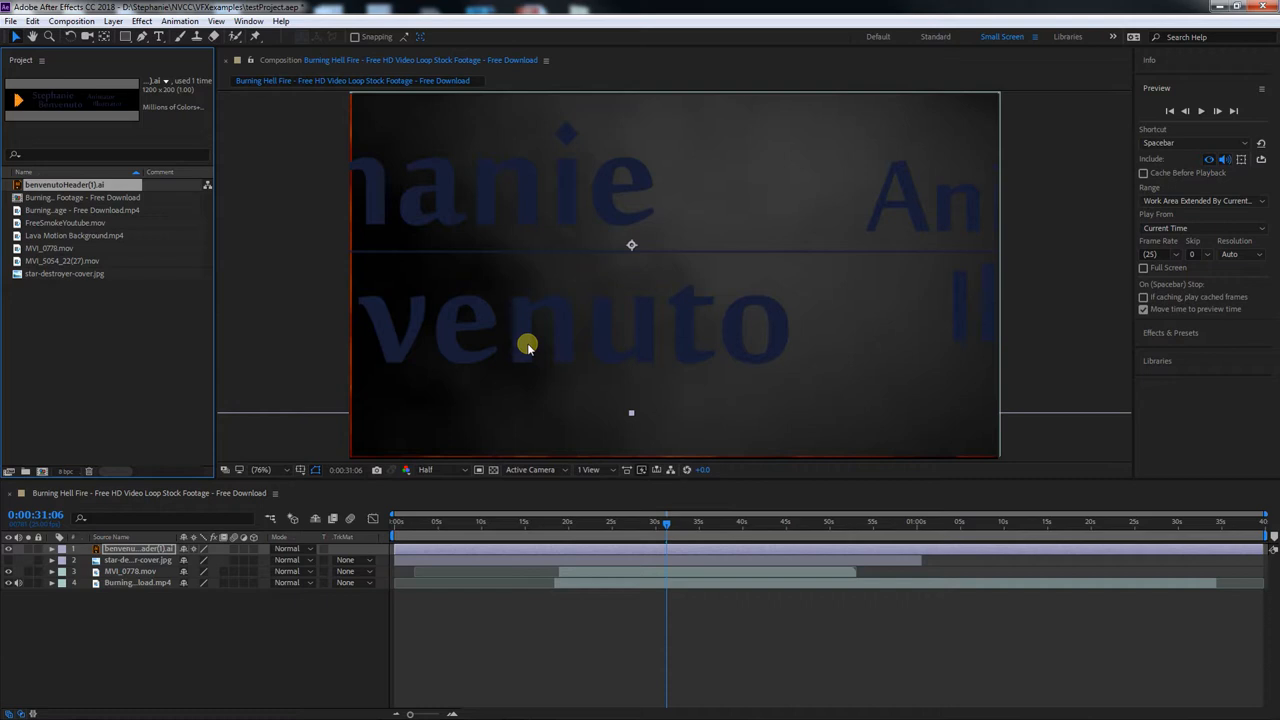
key(ctrl+s)
Delete the .ai header layer from the composition and show the star-destroyer layer again
click(133, 551)
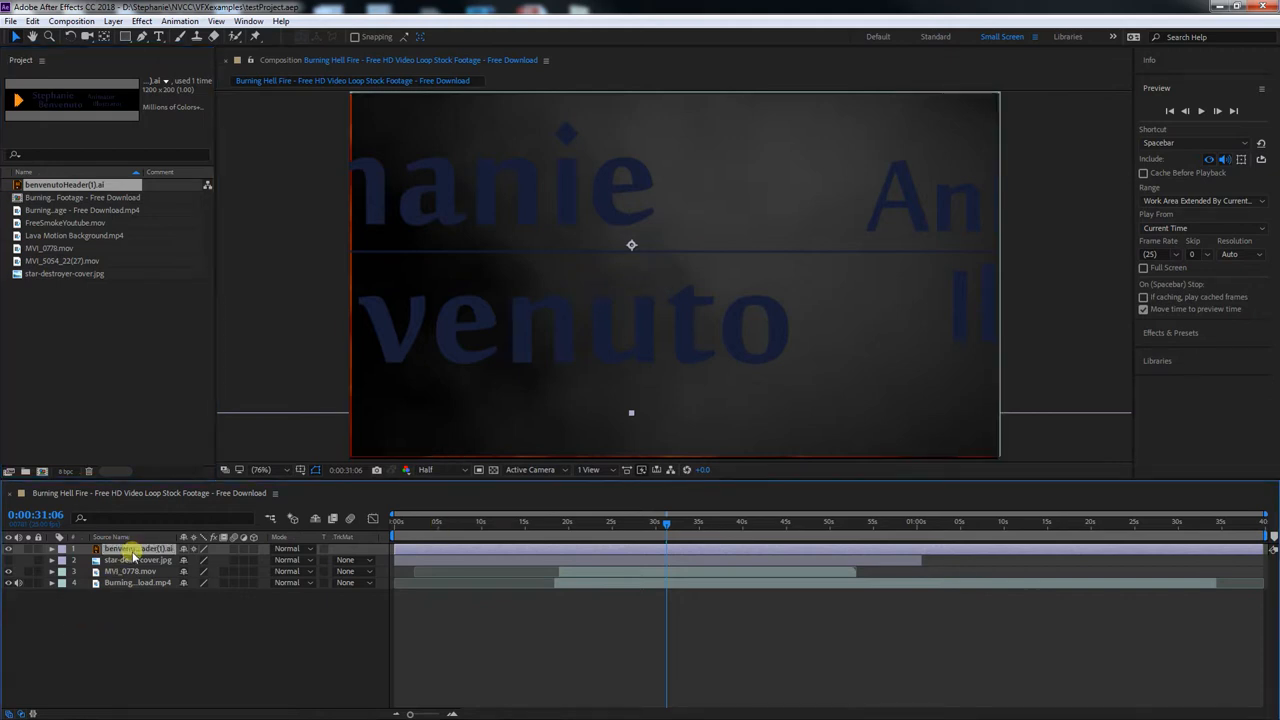
key(Delete)
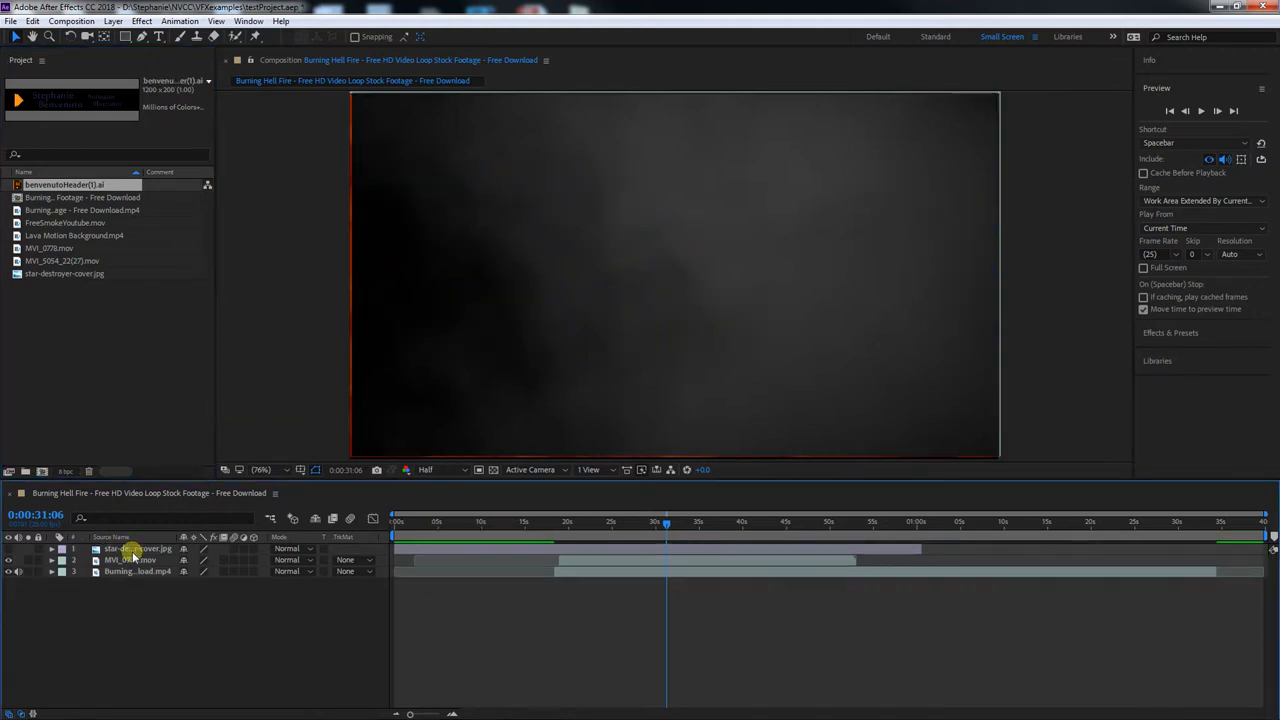
click(8, 549)
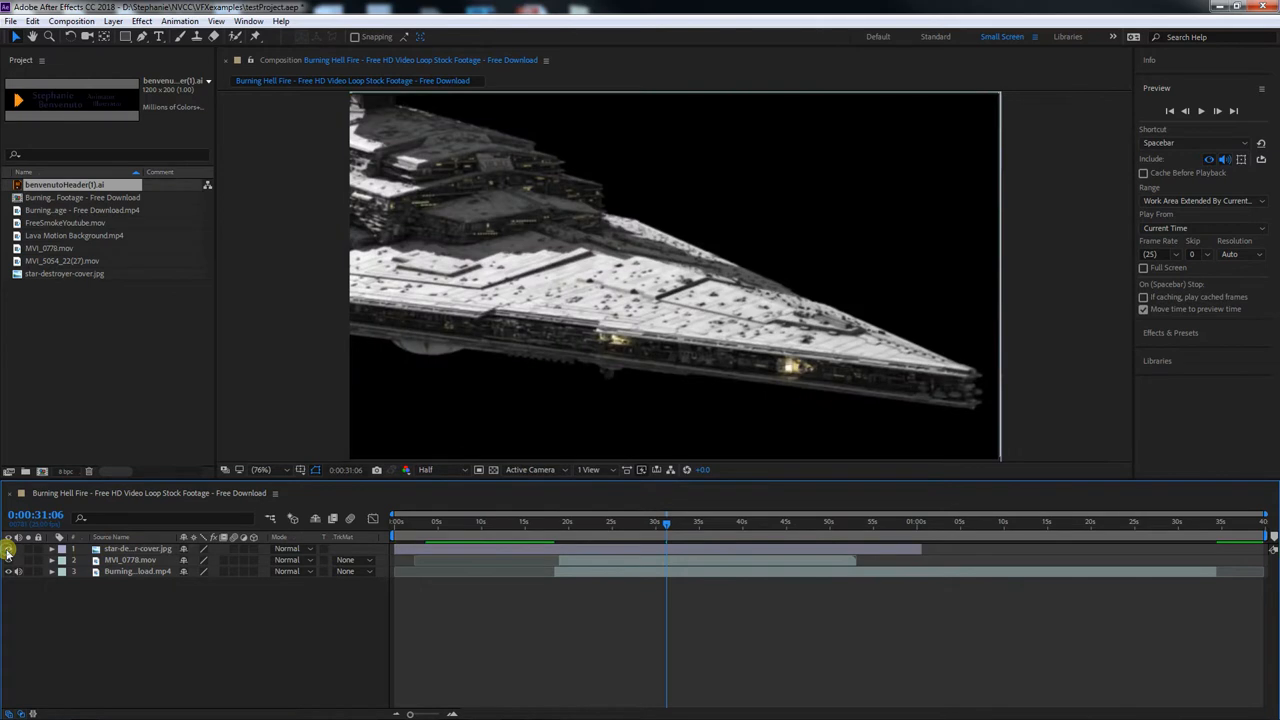
Reposition the star-destroyer image and scale it down to about 68.7% so the whole ship fits the frame
click(597, 376)
drag(943, 121, 923, 270)
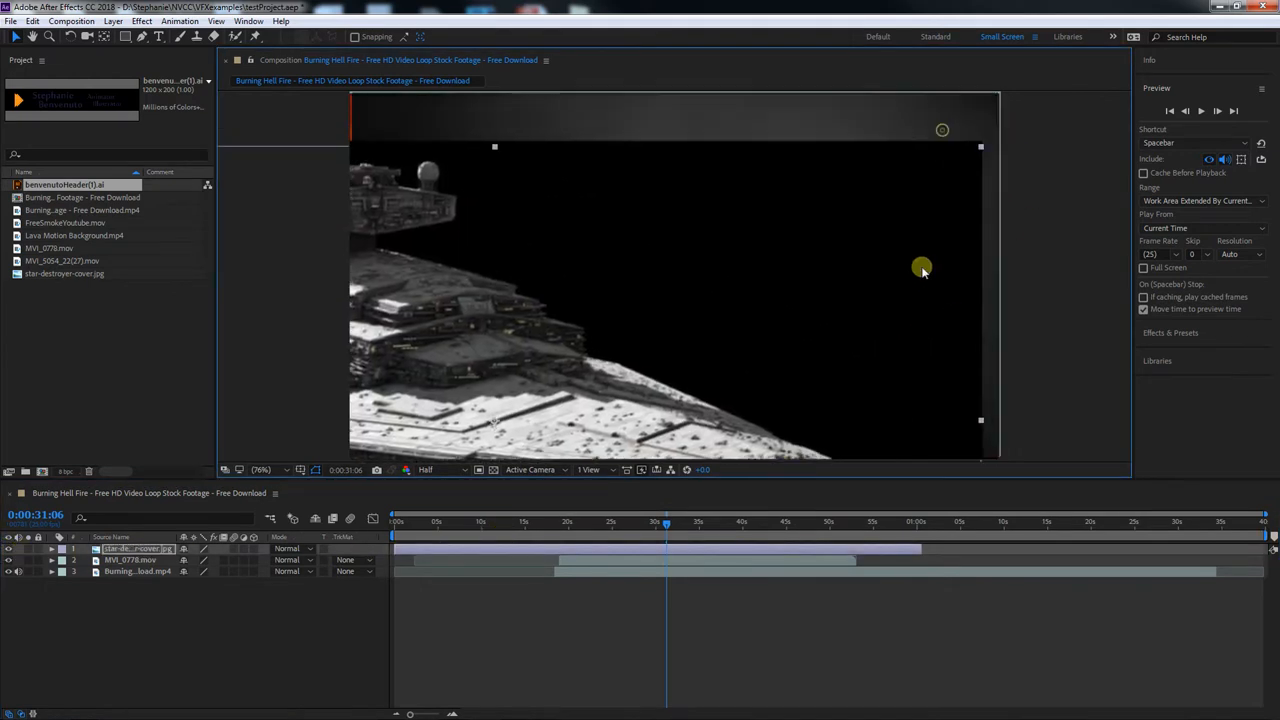
drag(981, 147, 874, 150)
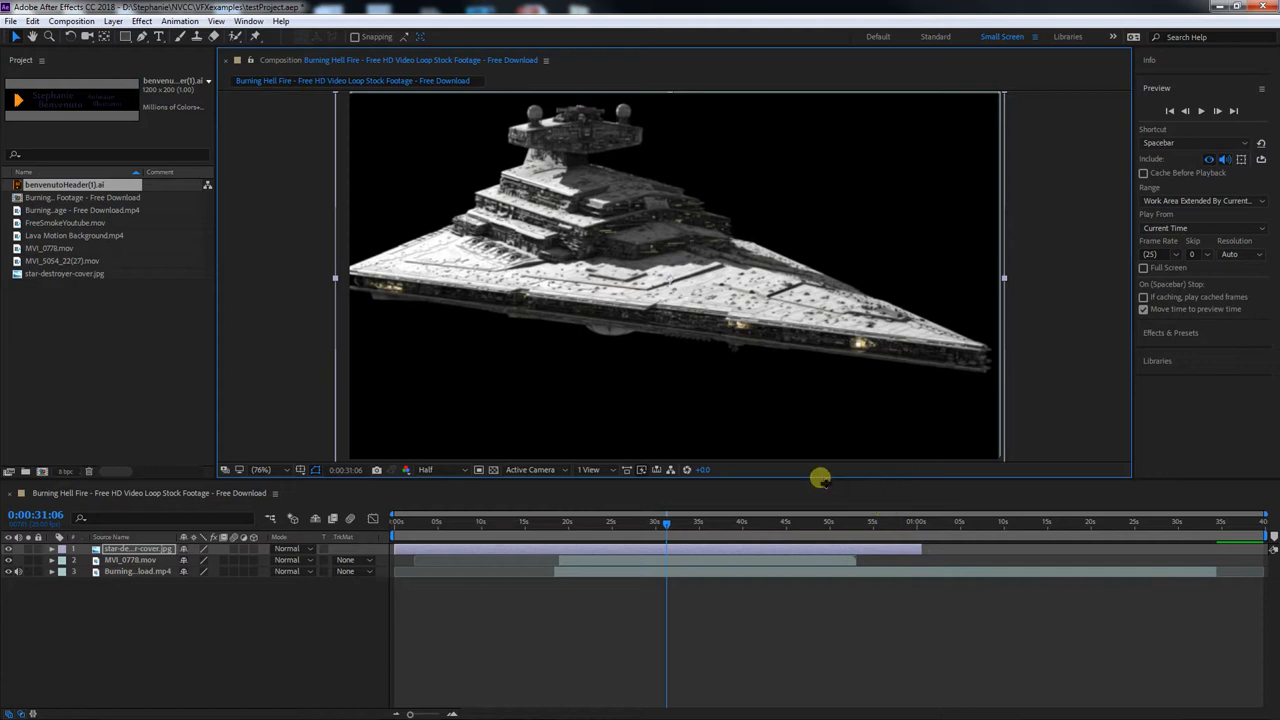
Make the timeline area taller and reveal the star-destroyer layer's Transform properties
drag(820, 478, 820, 457)
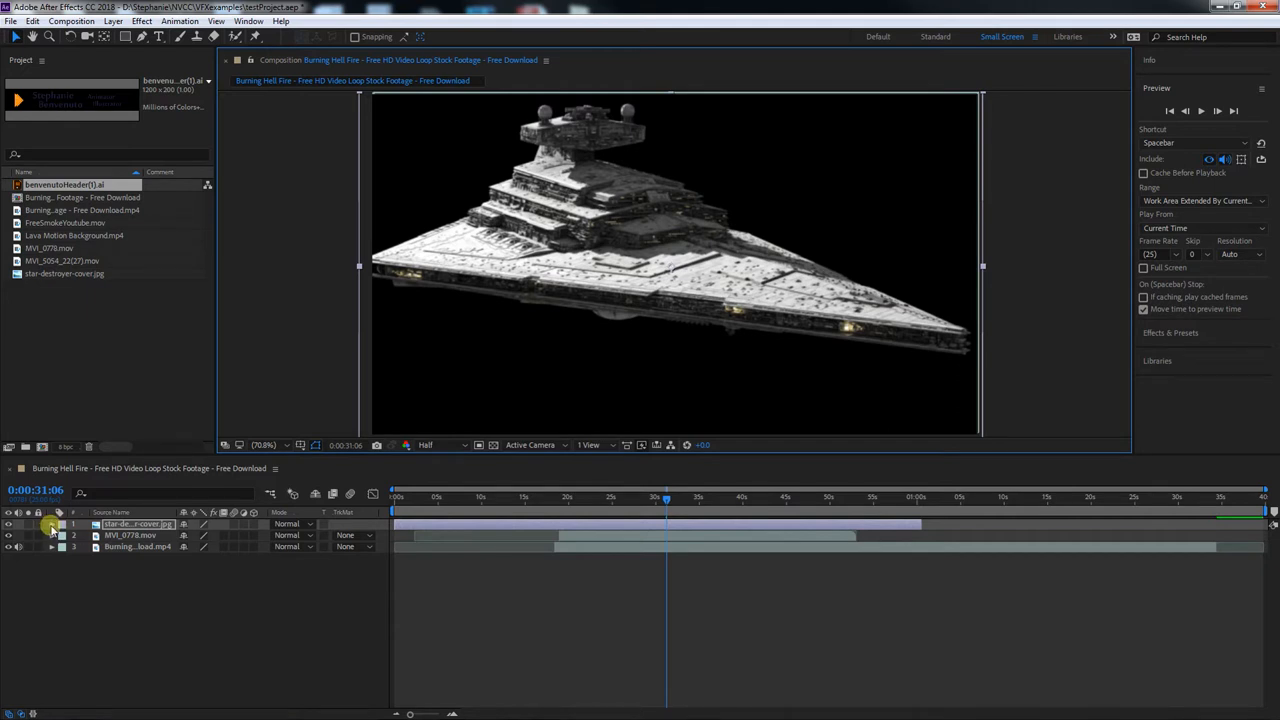
click(51, 526)
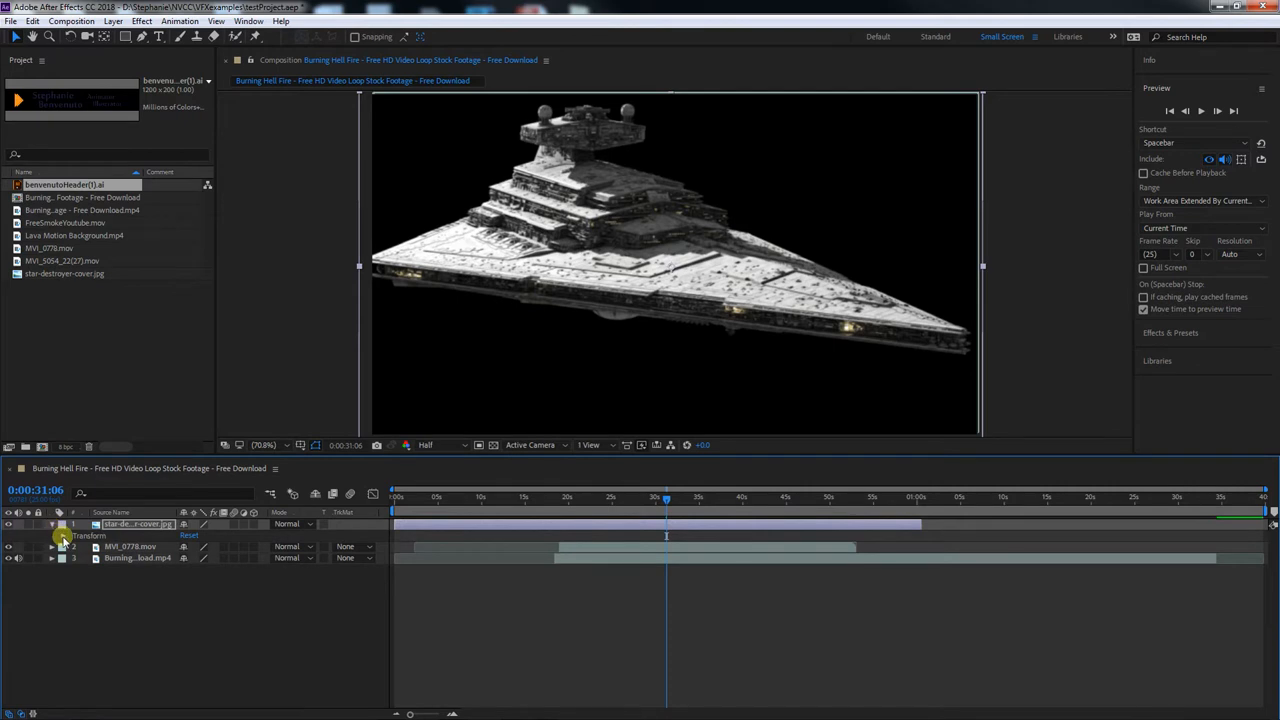
click(62, 536)
click(62, 536)
click(62, 536)
click(62, 536)
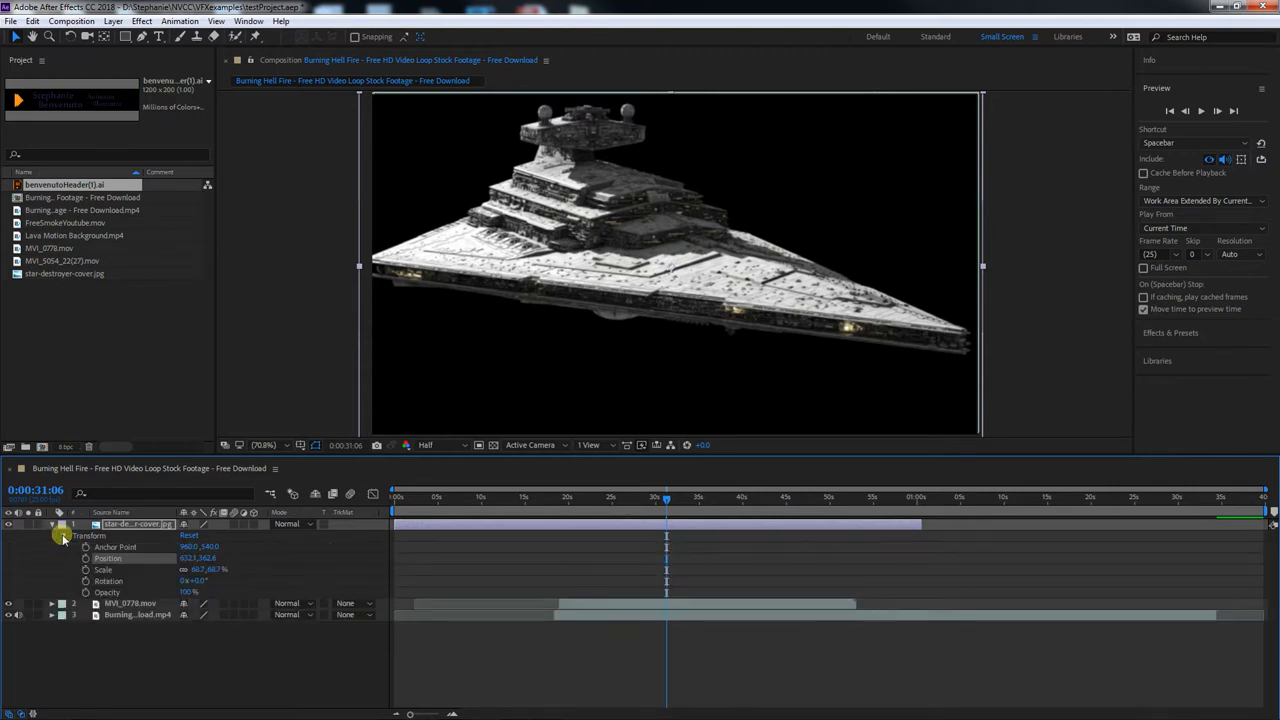
Scale the star-destroyer layer to 42.7% and undo a trial clockwise rotation
click(115, 568)
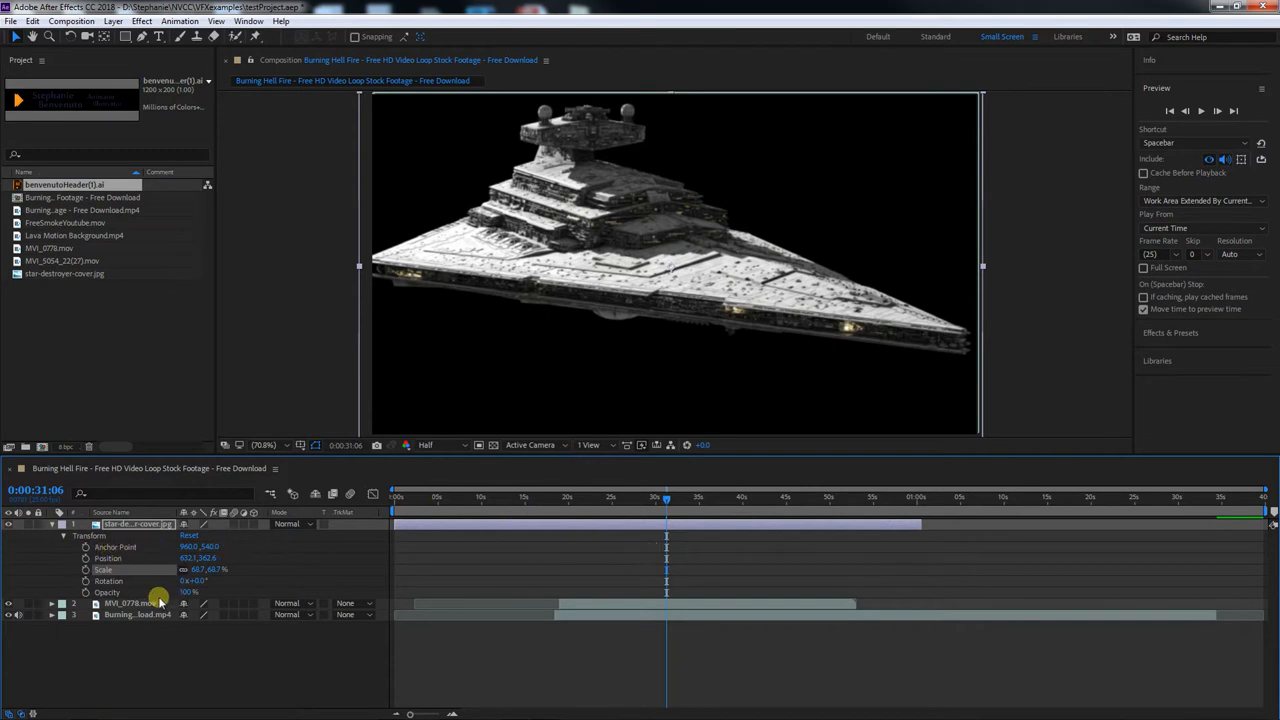
mouse_move(213, 572)
mouse_down()
mouse_move(237, 566)
mouse_move(180, 574)
mouse_move(207, 573)
mouse_up()
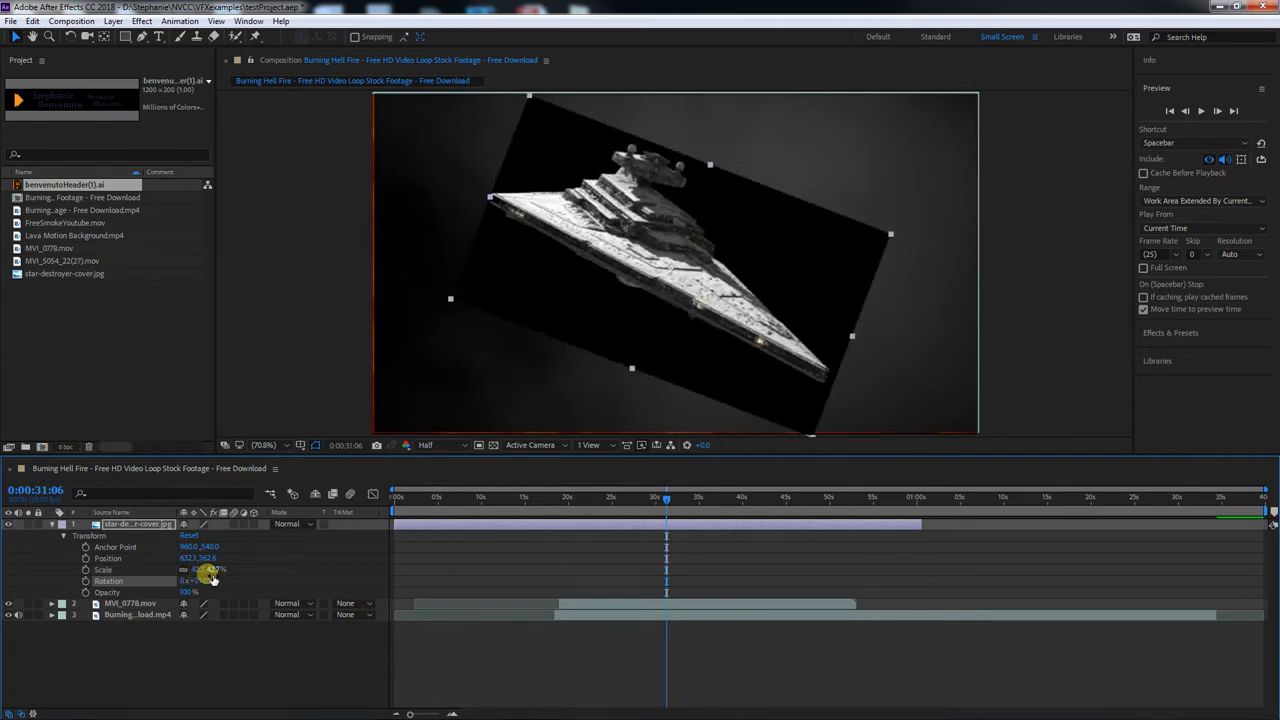
key(ctrl+z)
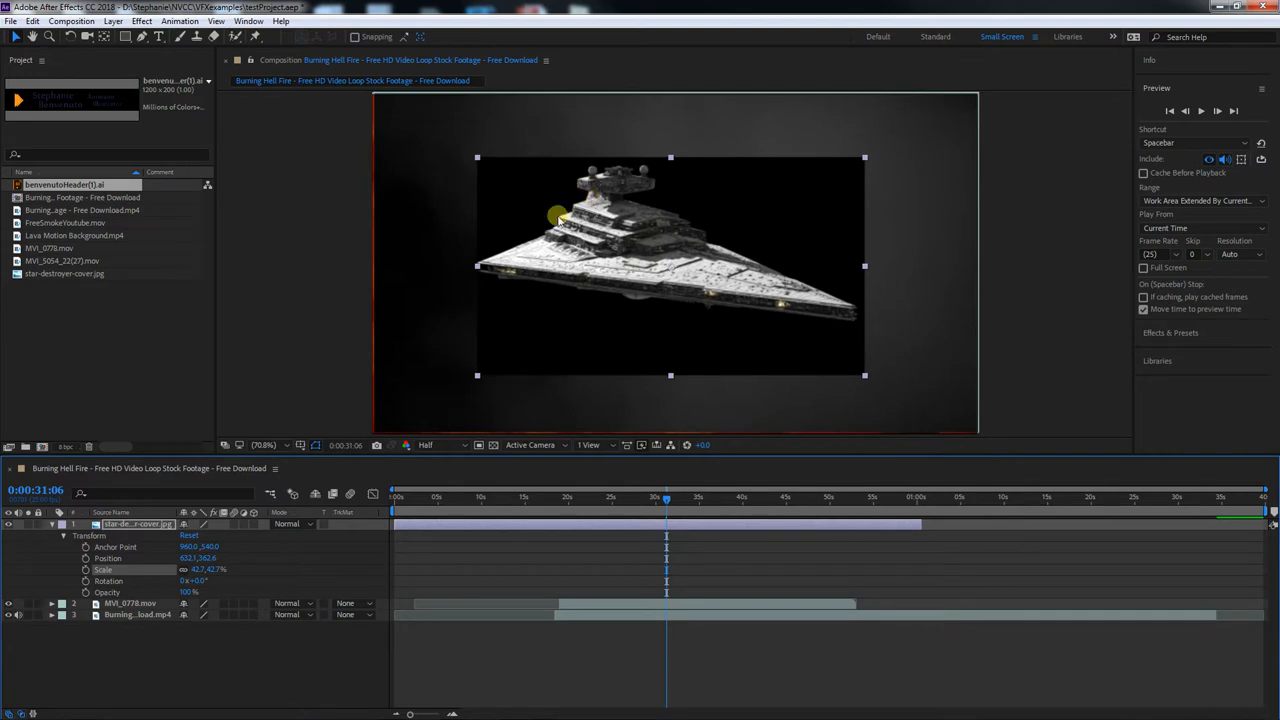
Lower the star-destroyer layer's opacity to 47%, blend it with Overlay, and adjust the opacity to 50%
click(190, 592)
drag(214, 592, 151, 592)
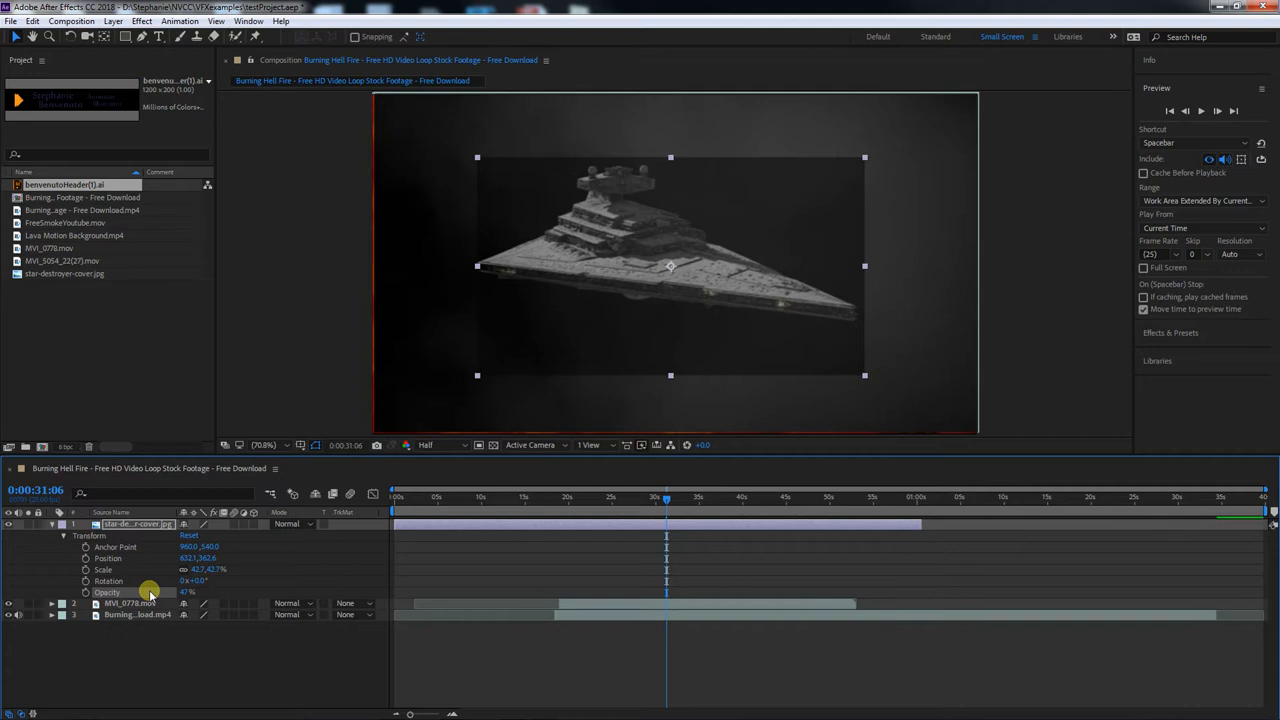
click(309, 526)
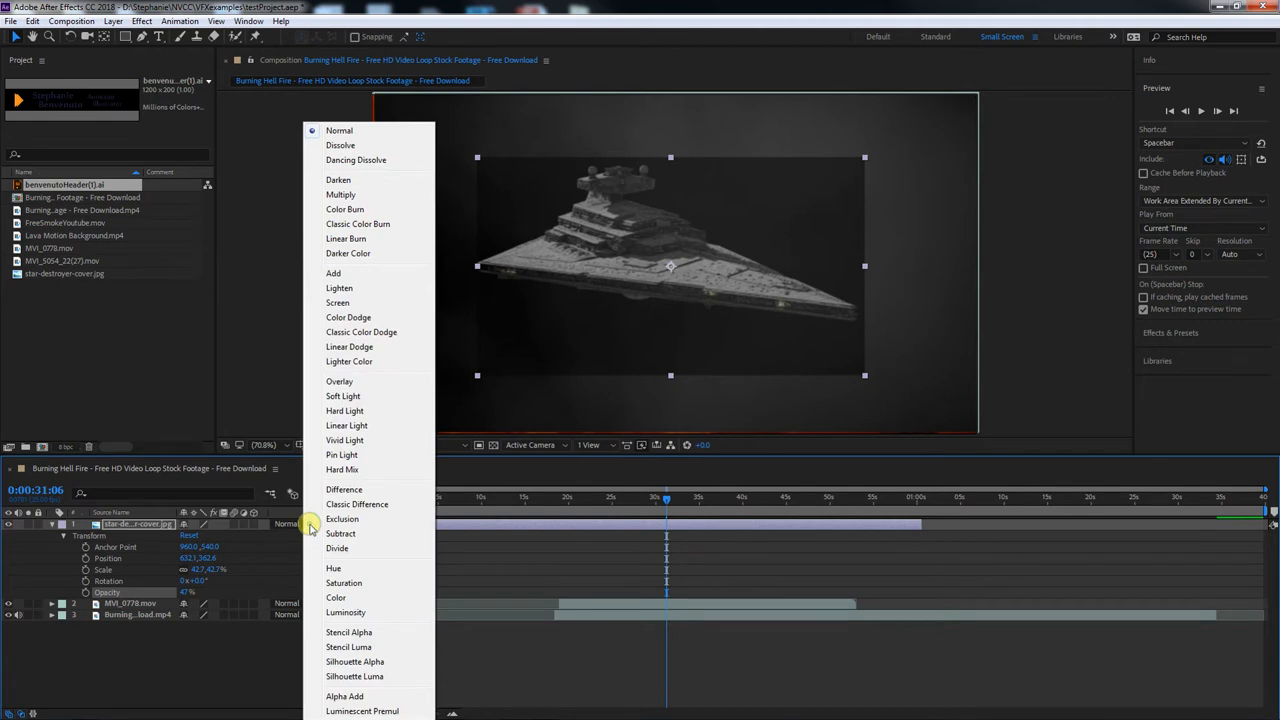
click(345, 452)
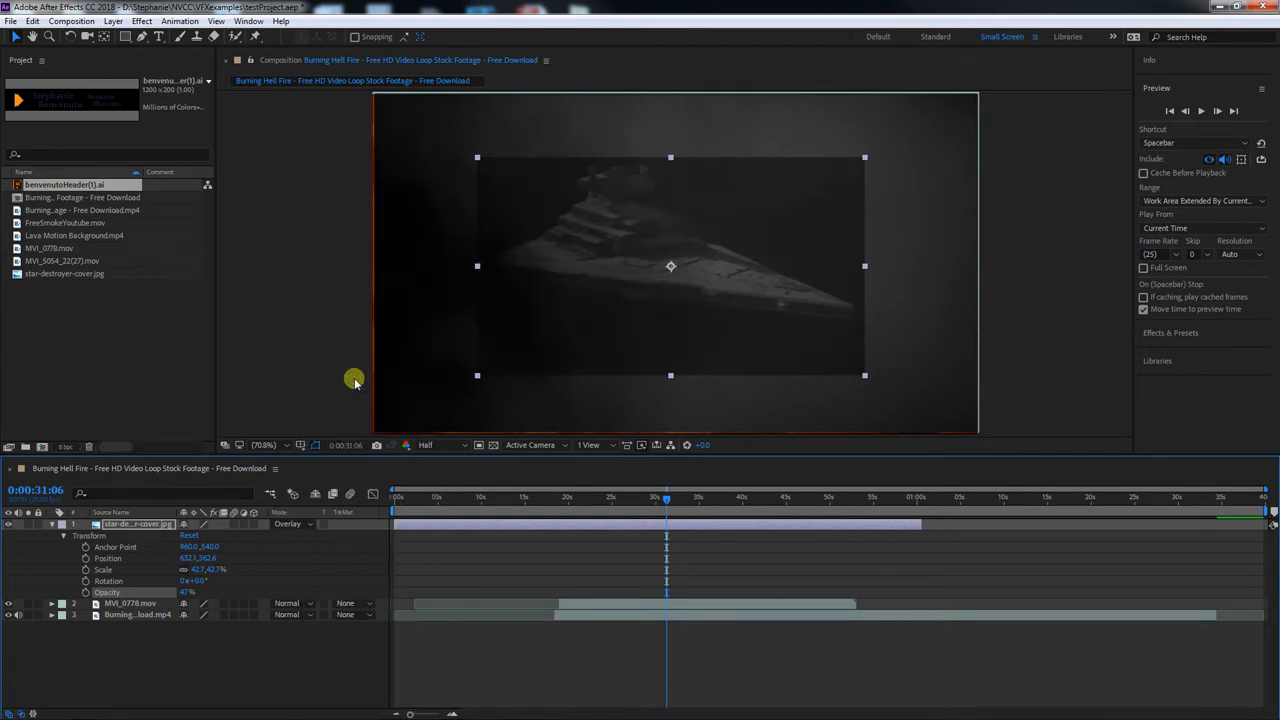
mouse_move(186, 592)
mouse_down()
mouse_move(160, 588)
mouse_move(177, 584)
mouse_up()
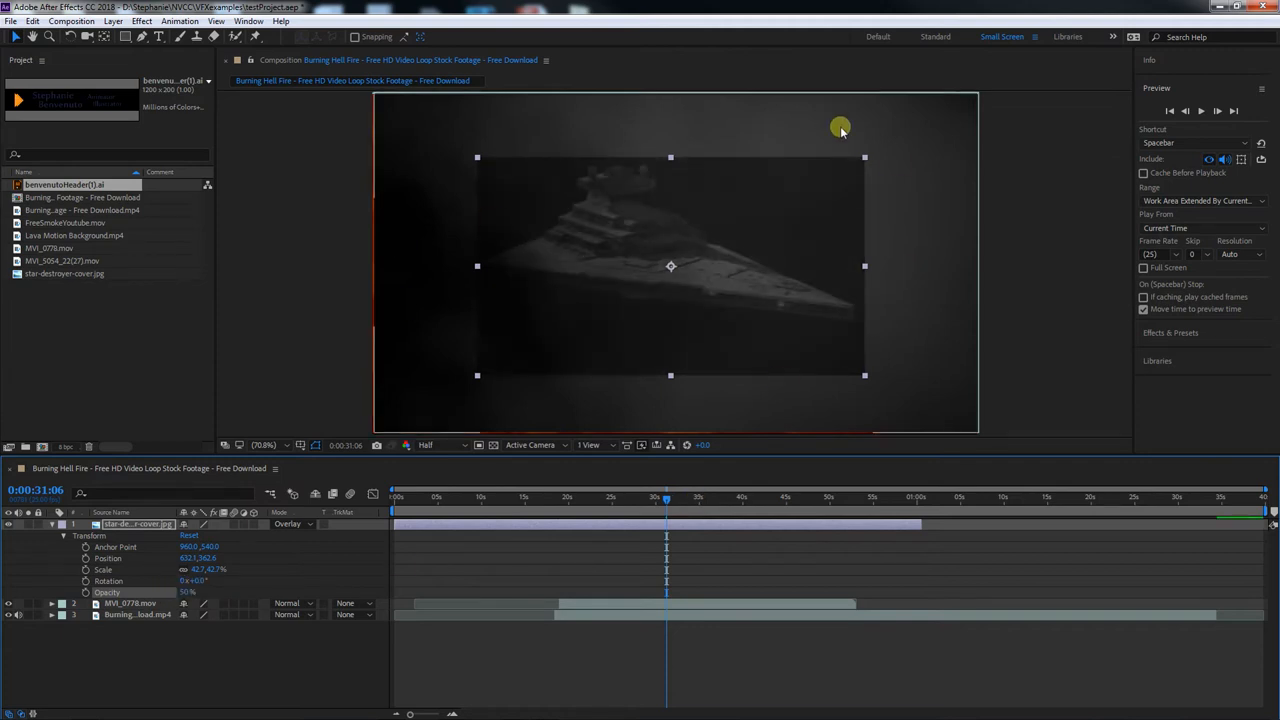
Enlarge the star-destroyer image to about 66.8% and return its blending mode to Normal
drag(864, 157, 974, 96)
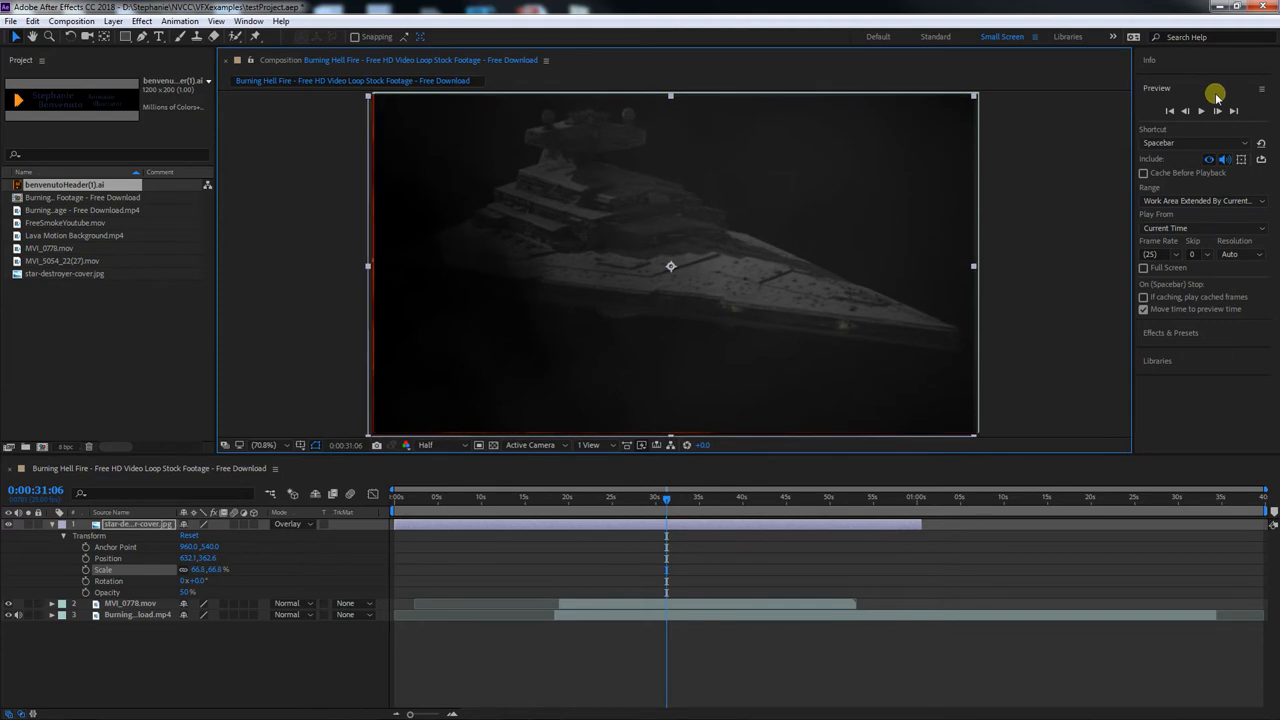
click(557, 643)
click(294, 524)
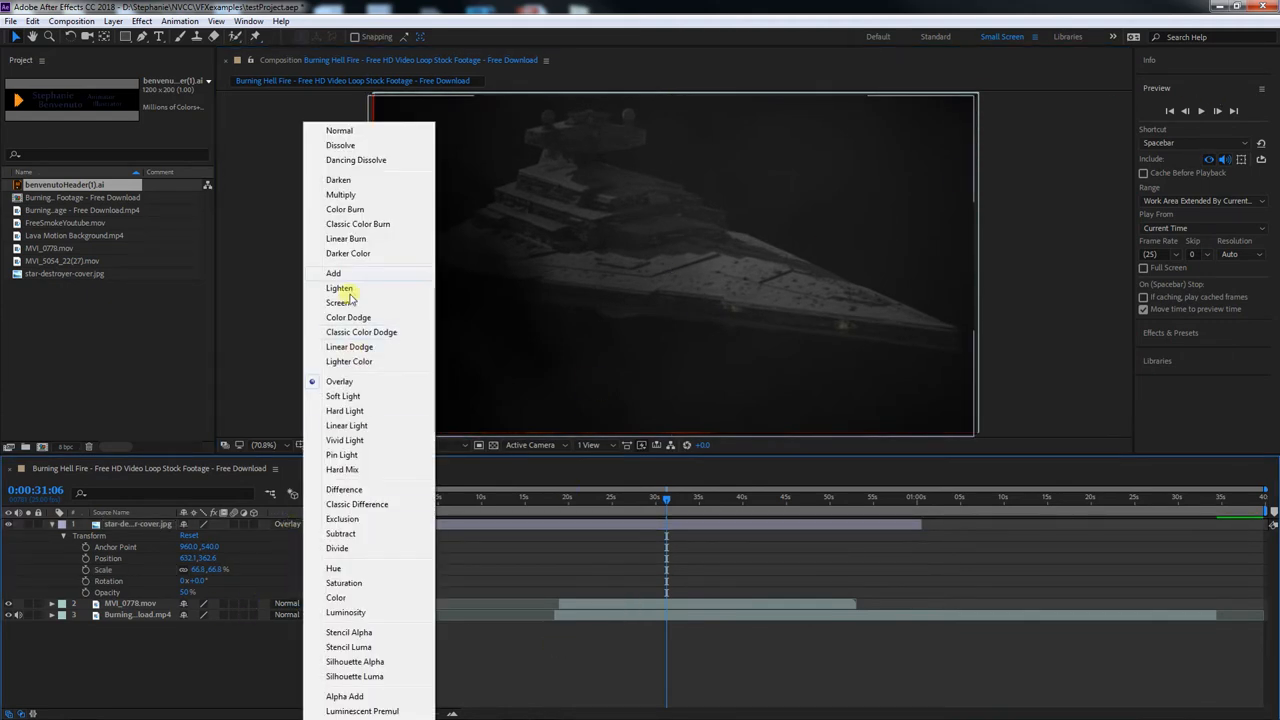
click(343, 130)
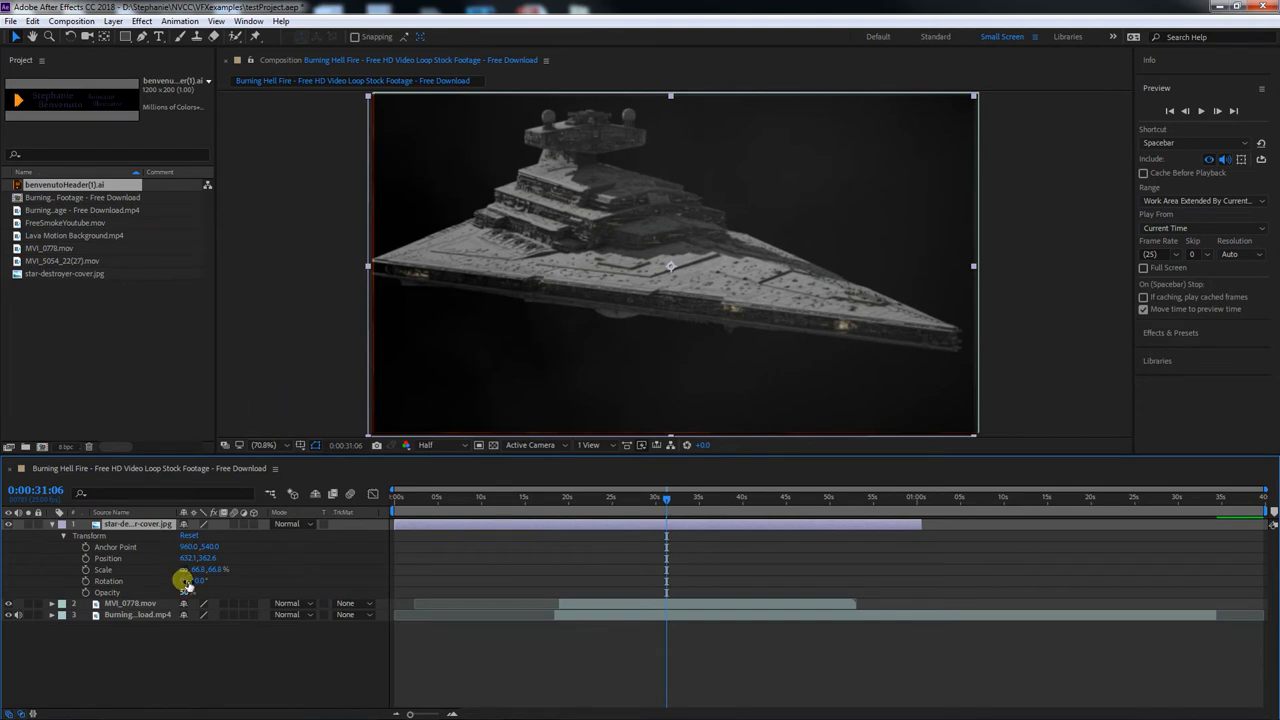
Set the star-destroyer layer's opacity to 40% and its blending mode to Soft Light
drag(182, 592, 189, 591)
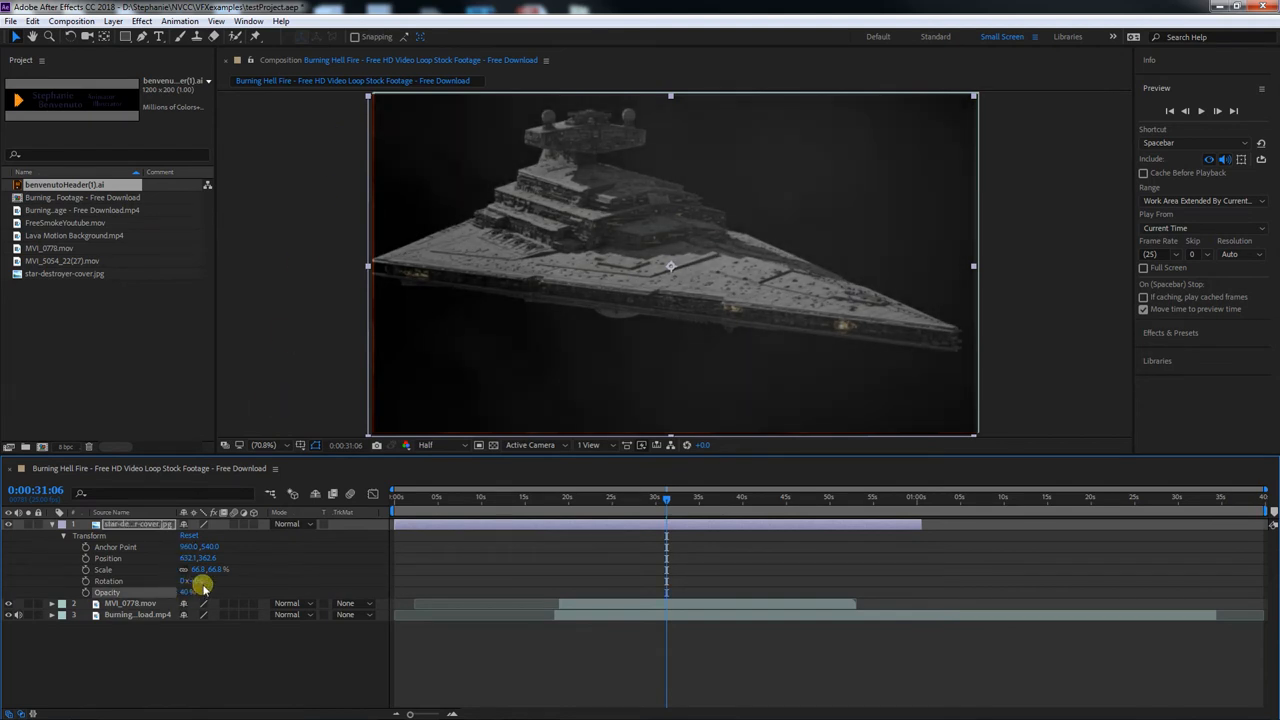
click(296, 524)
click(345, 396)
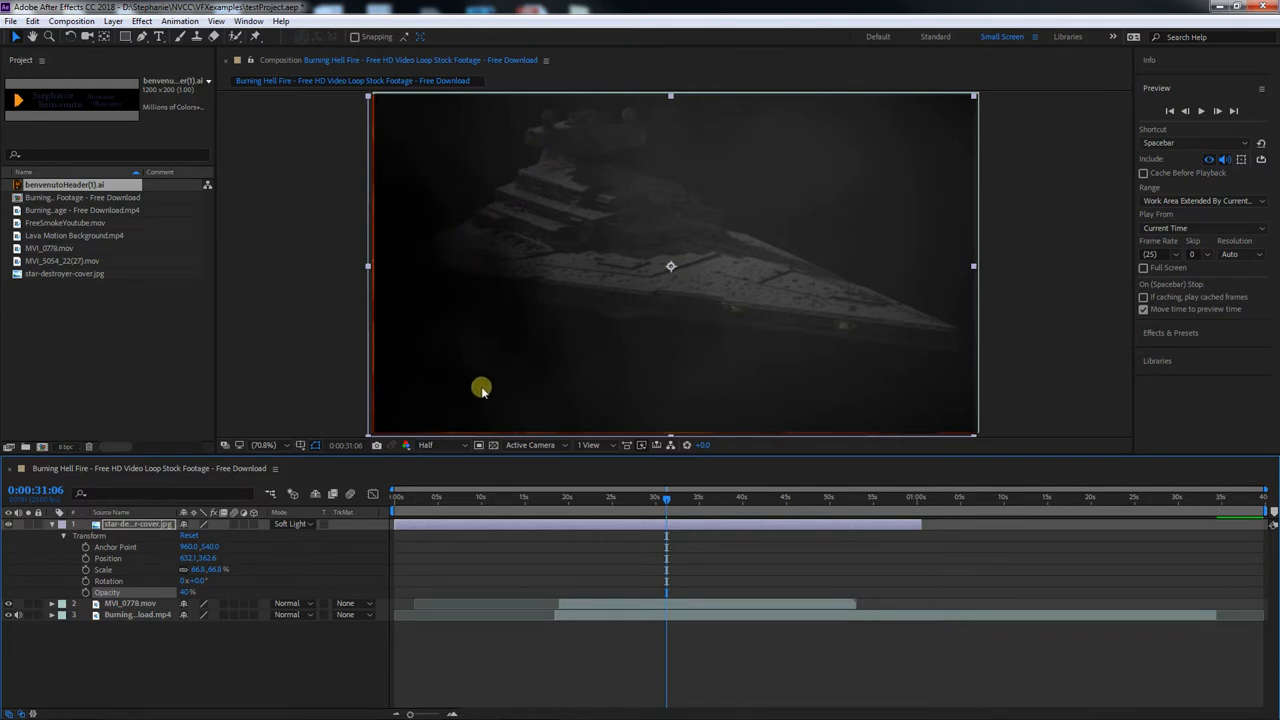
Move the current time to 0:00:25:03 and trim the burning-fire layer's start to where the star-destroyer layer ends
drag(663, 497, 612, 503)
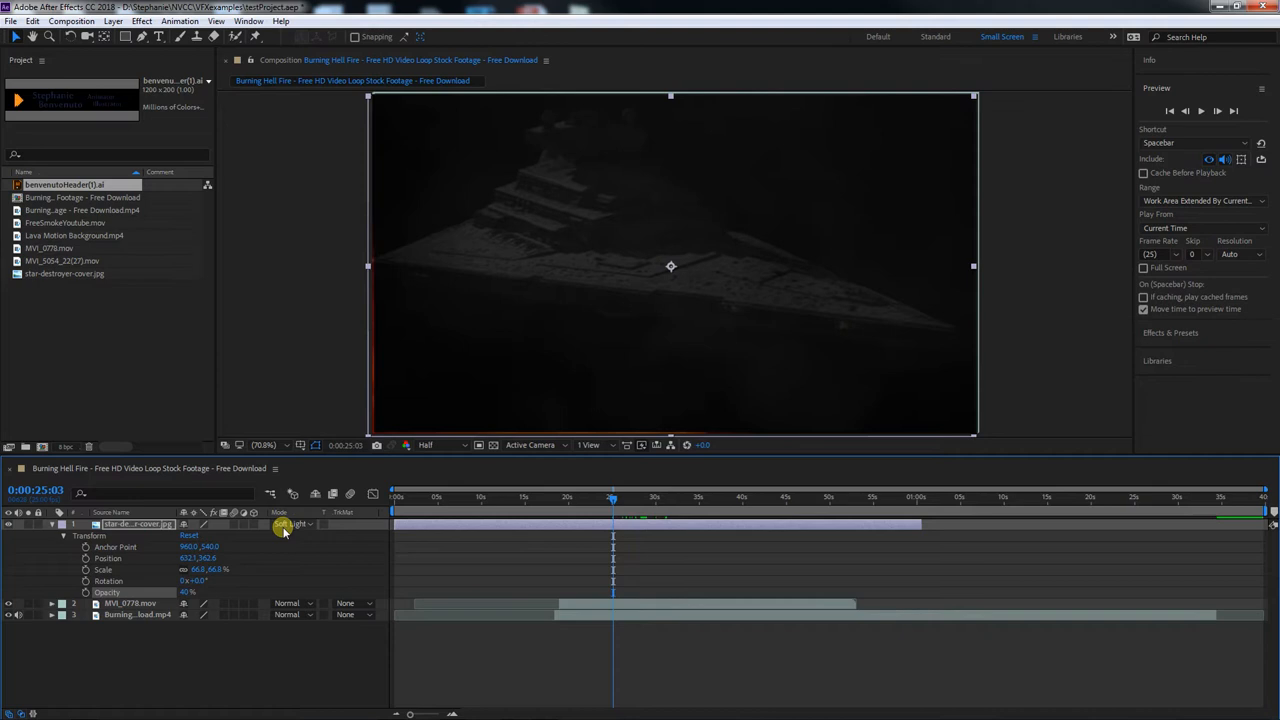
drag(556, 616, 923, 620)
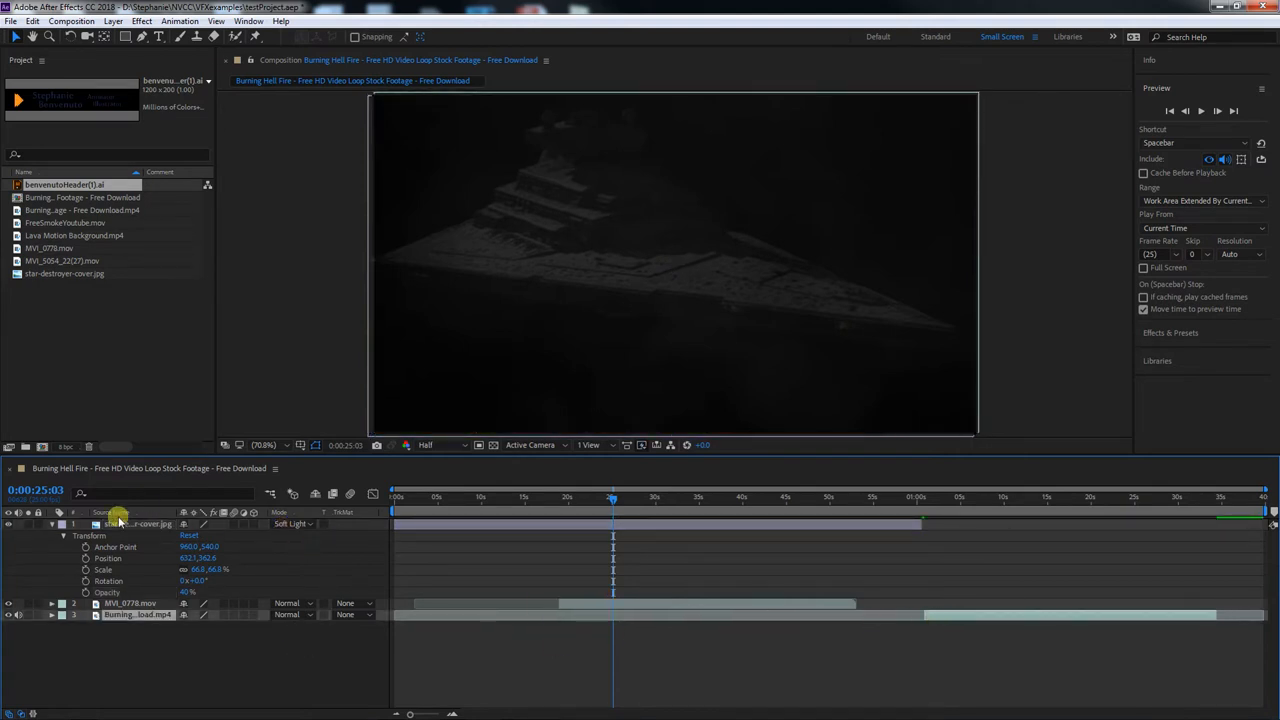
Change the star-destroyer layer's label colour to Fuchsia and finally to Red
click(120, 558)
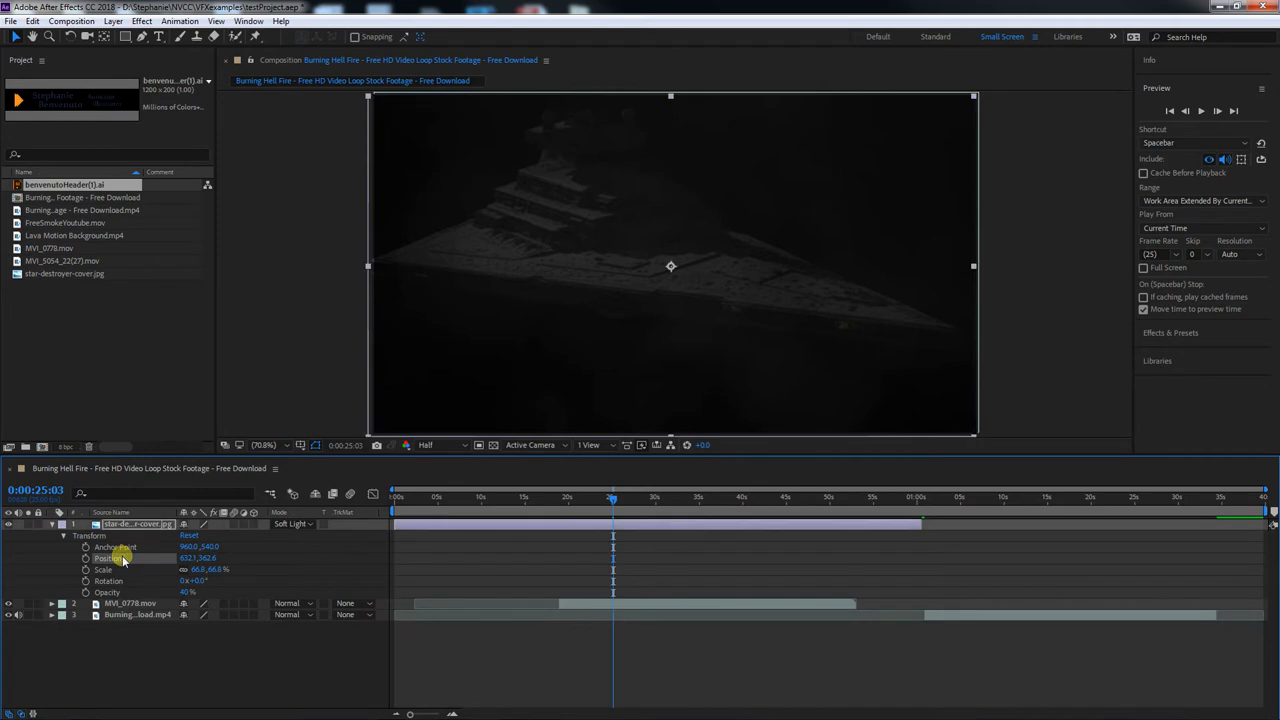
click(62, 524)
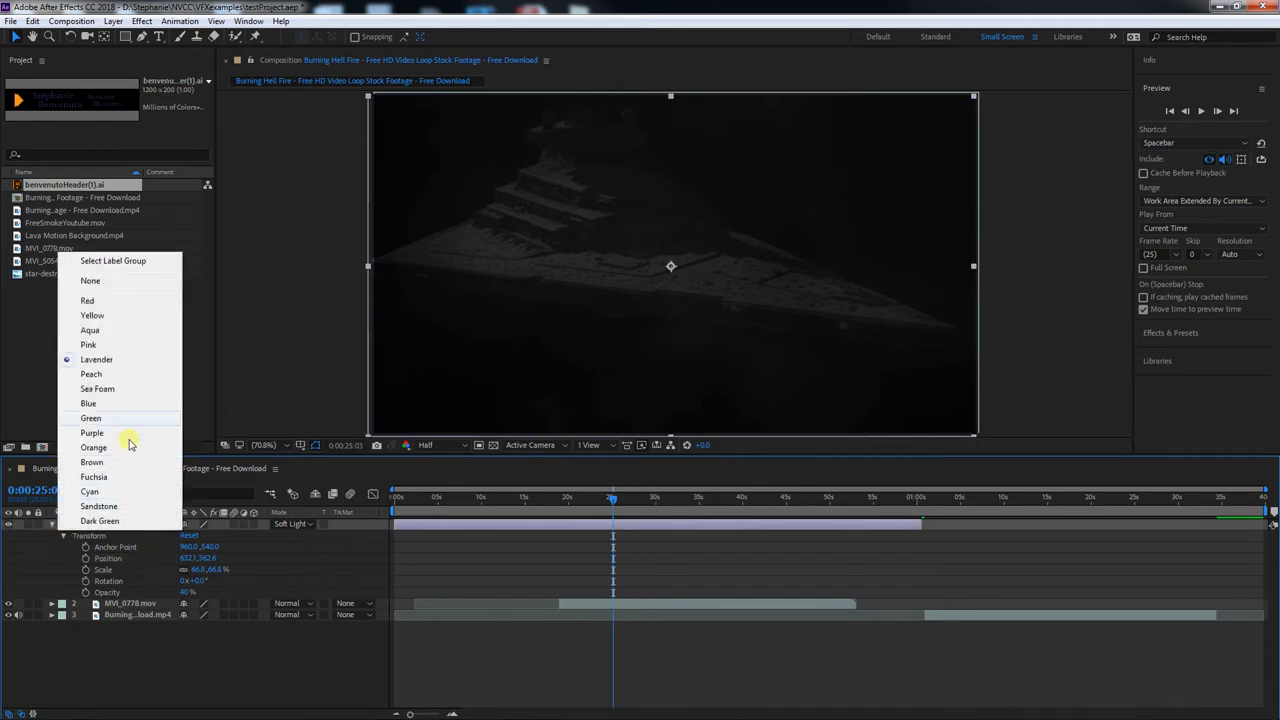
click(101, 477)
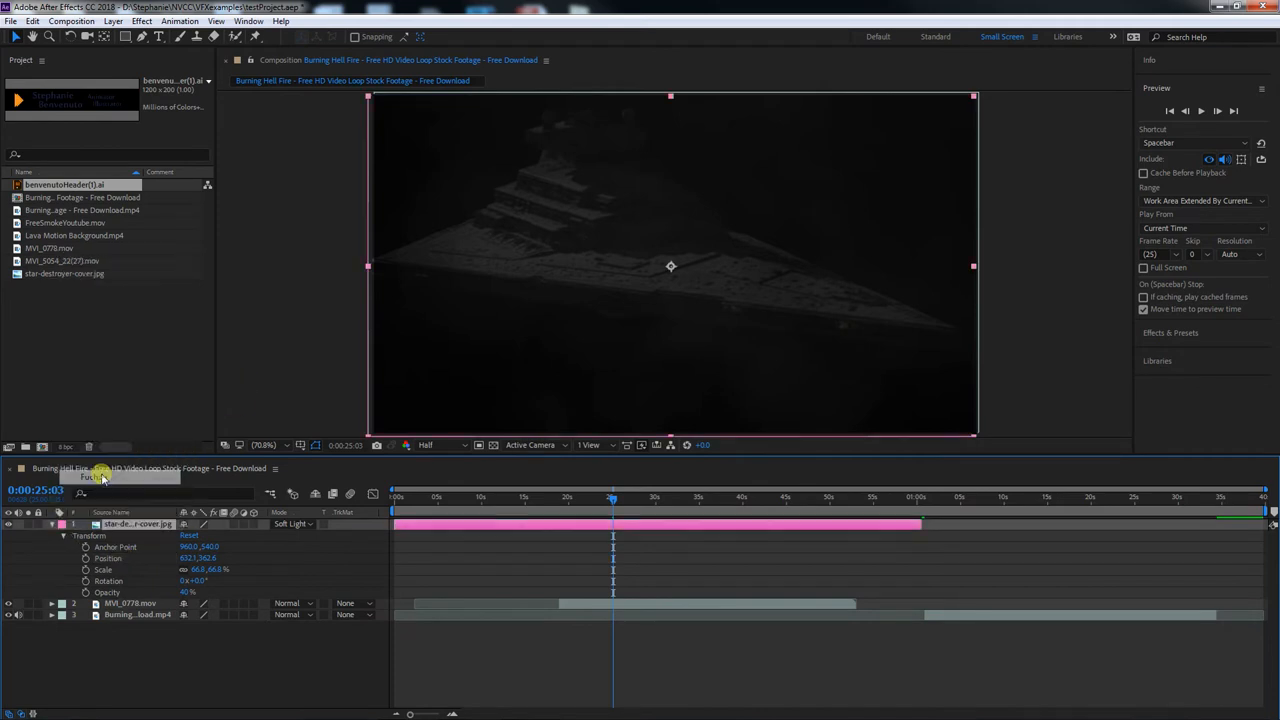
click(62, 524)
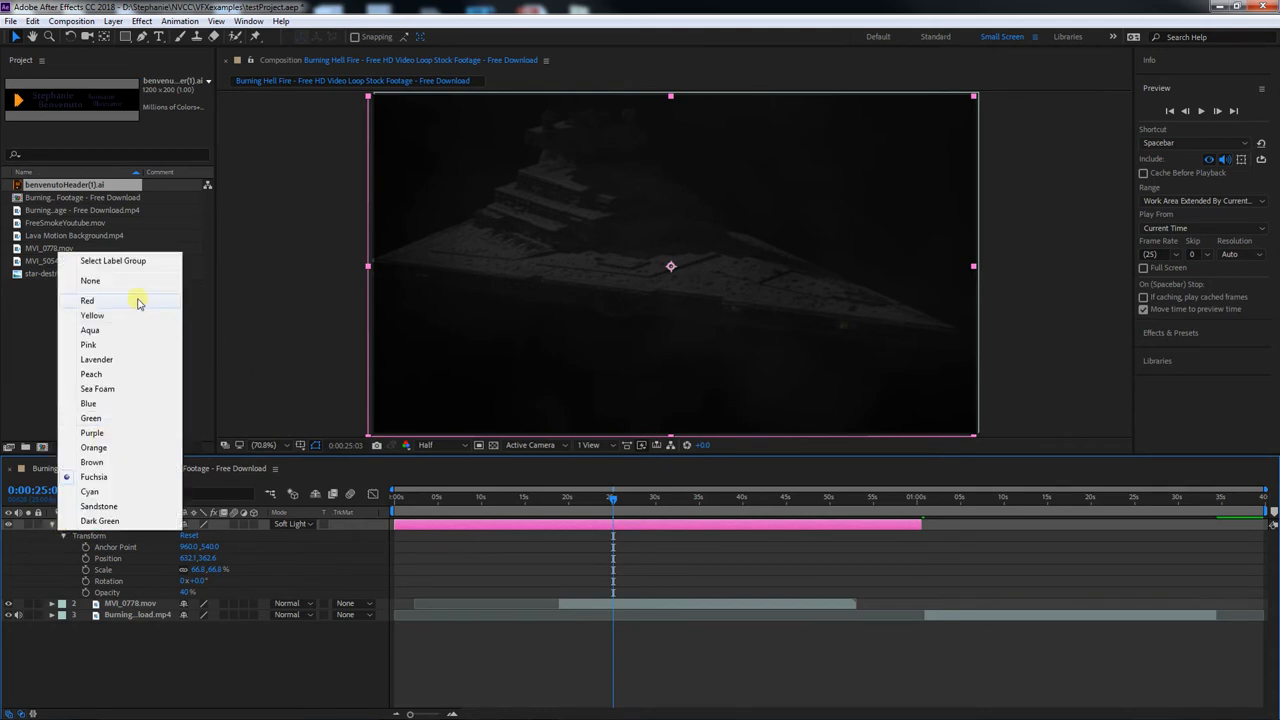
click(138, 301)
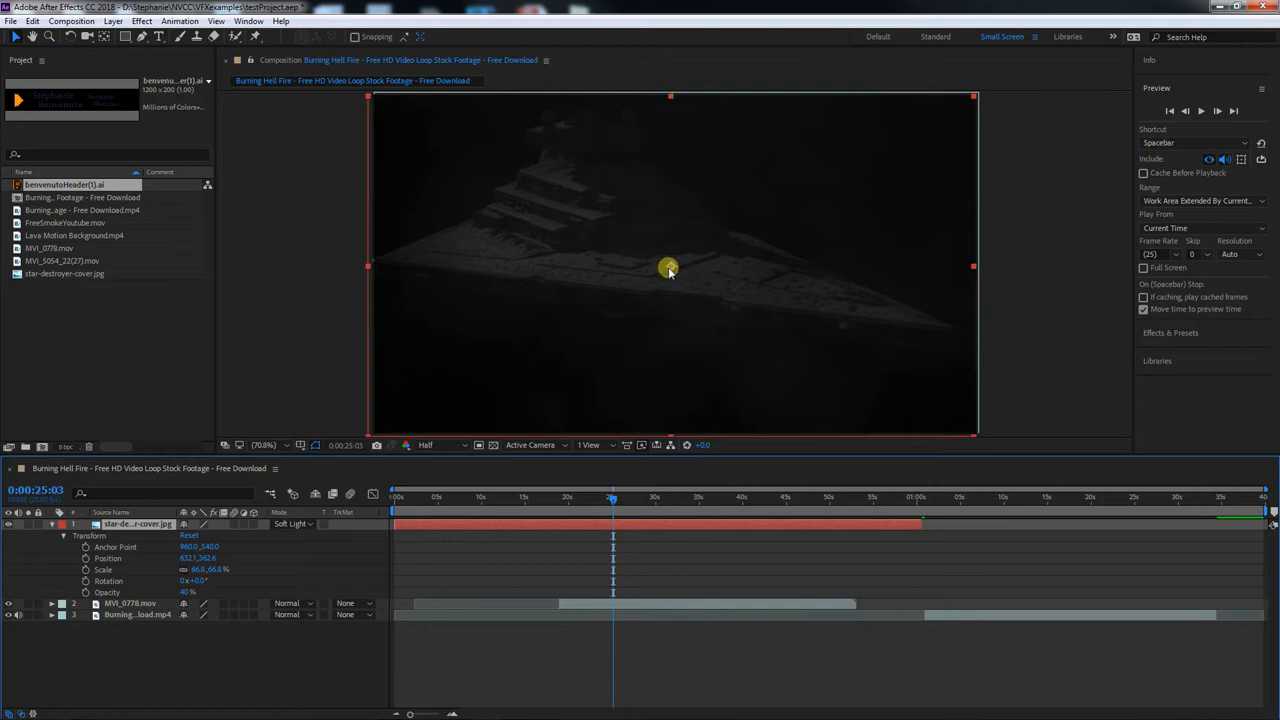
Move the star-destroyer image left and back to about 643.4, 359.8, and undo a trial 3° rotation
click(118, 548)
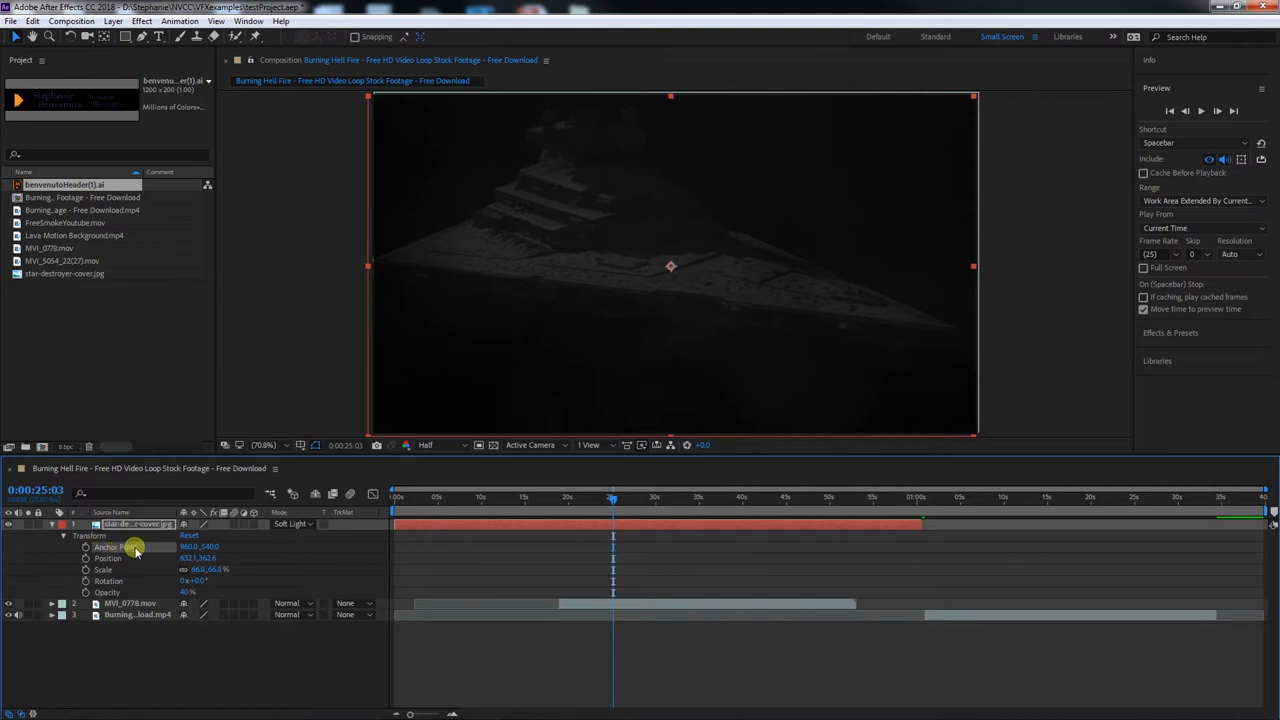
drag(623, 282, 520, 279)
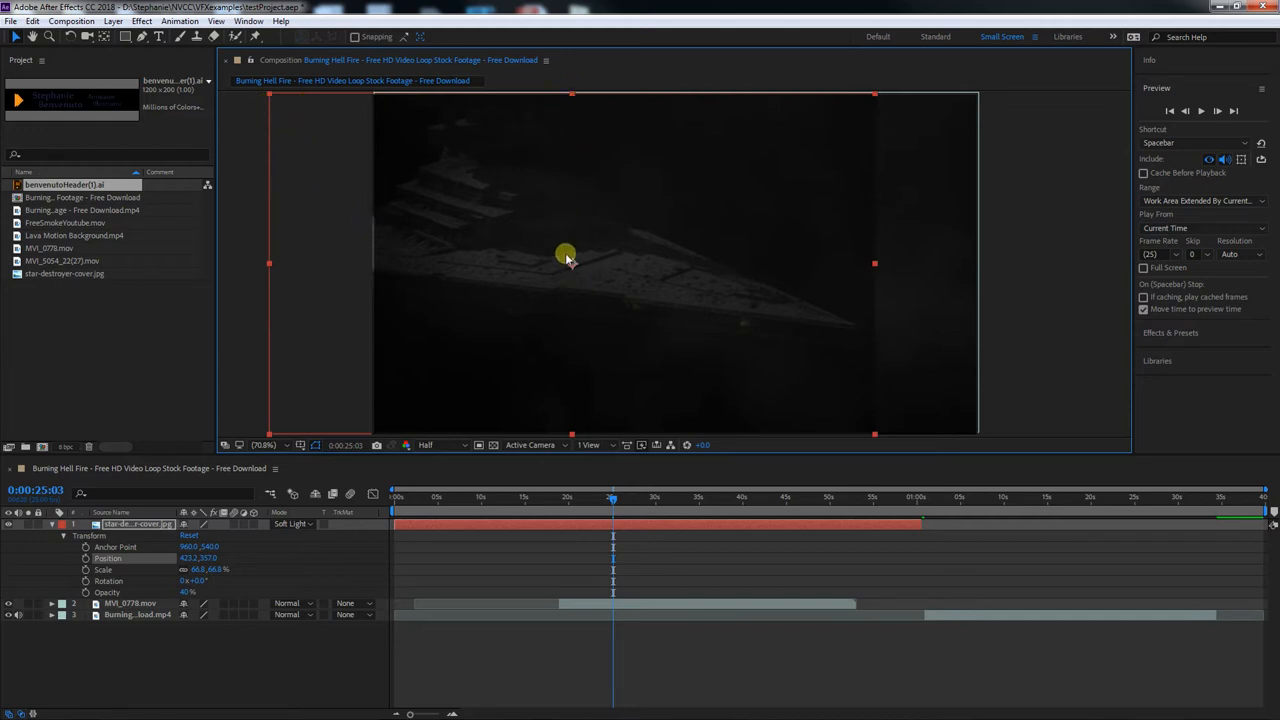
drag(470, 192, 575, 193)
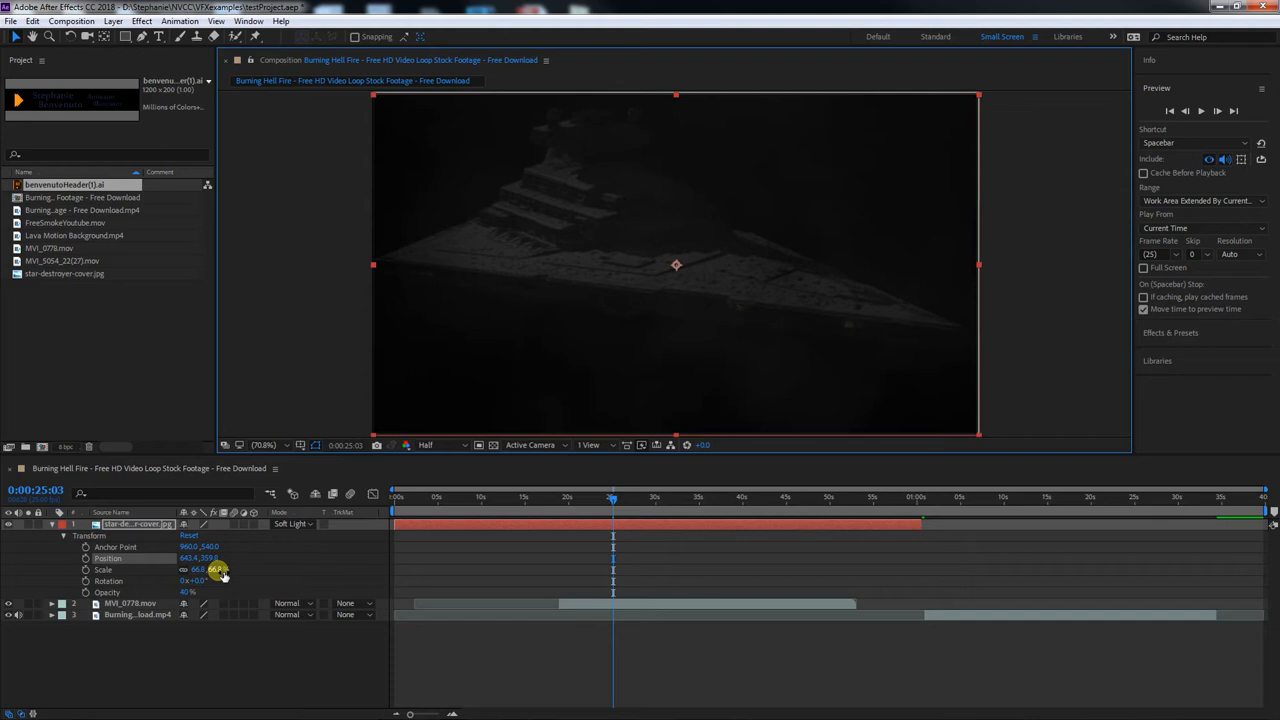
mouse_move(196, 580)
mouse_down()
mouse_move(222, 583)
mouse_move(203, 584)
mouse_up()
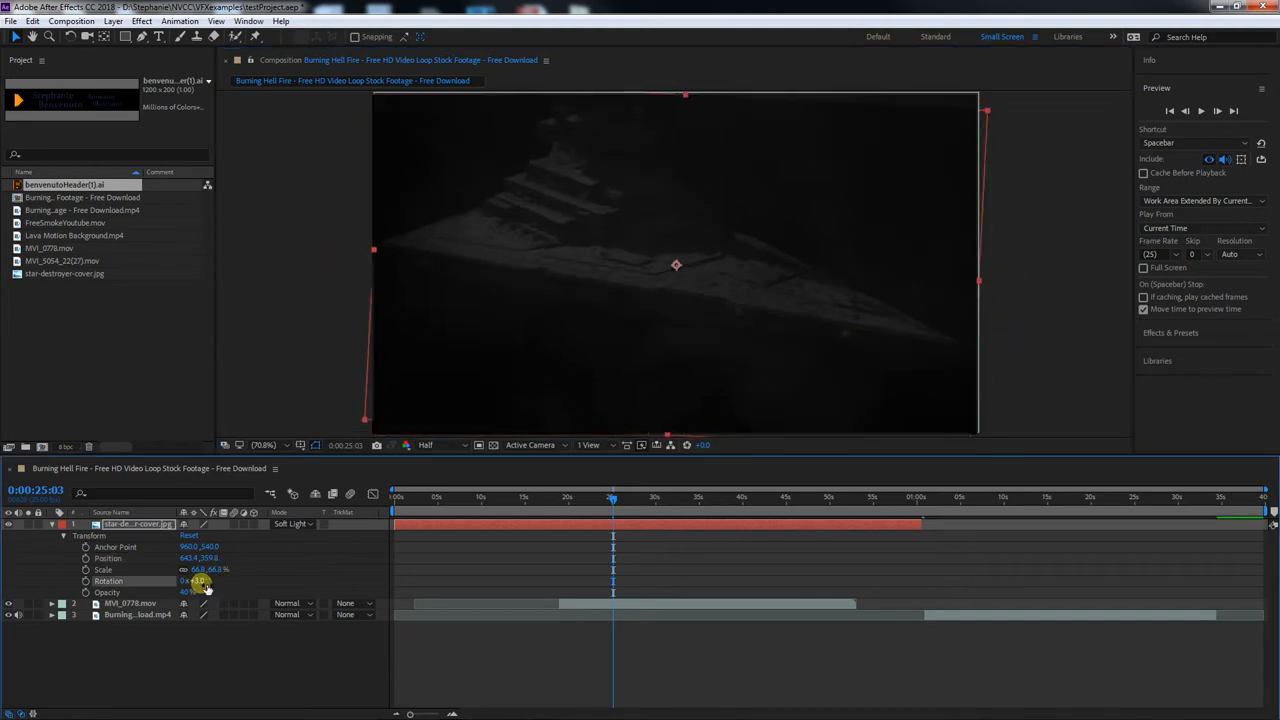
key(ctrl+z)
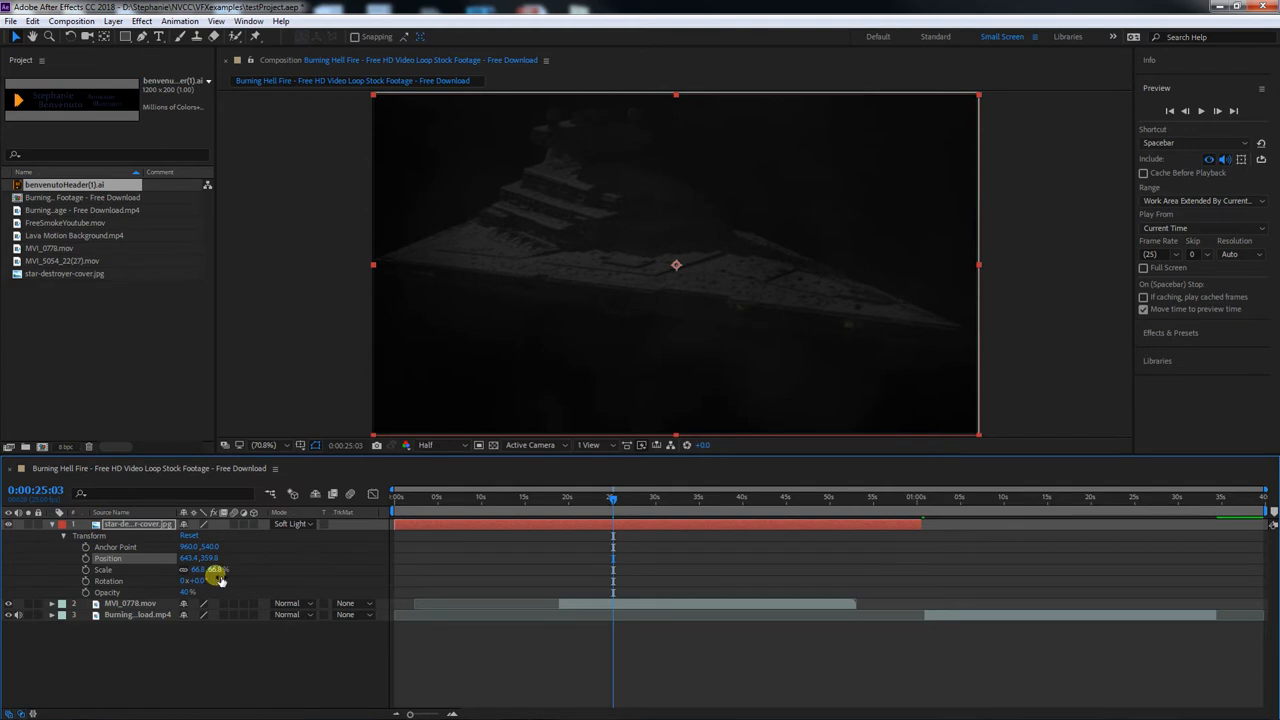
Set the horizontal anchor point value of the star-destroyer layer to 0
click(188, 547)
text(0)
key(Return)
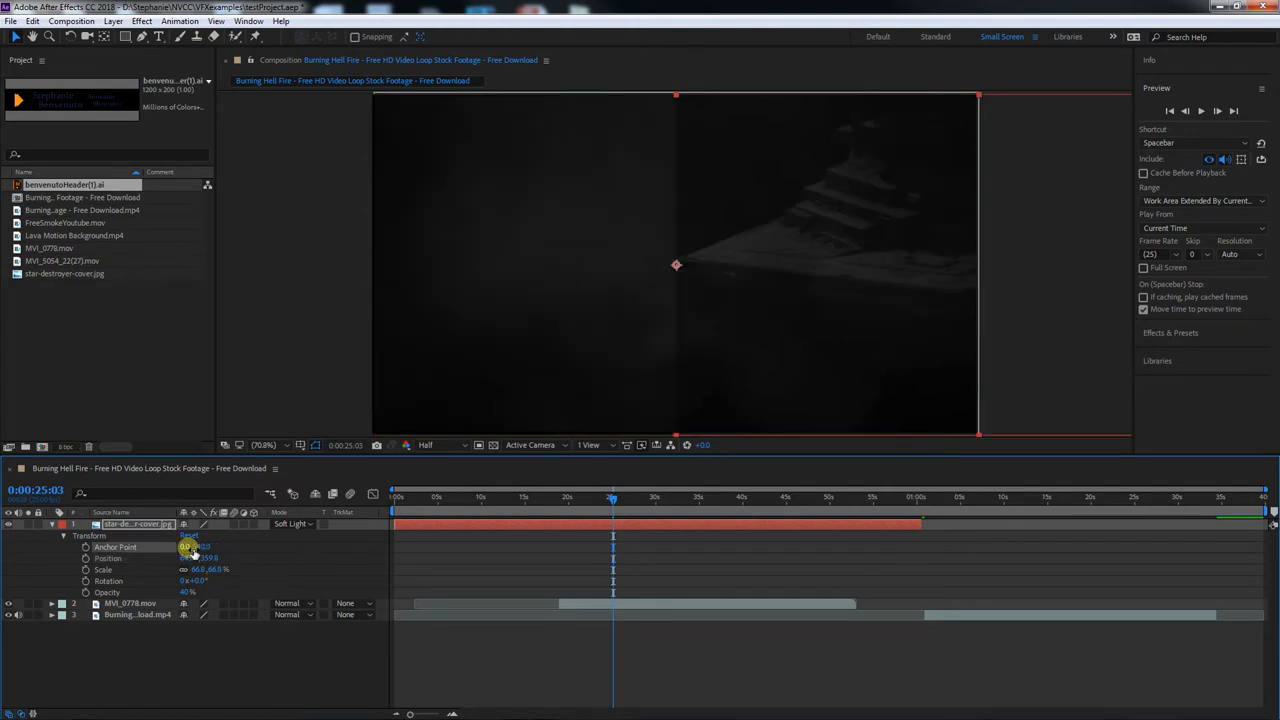
Try shifting the star-destroyer layer's horizontal position to 370.4, and undo both the position and the anchor point changes
click(205, 547)
mouse_move(181, 547)
mouse_down()
mouse_move(208, 548)
mouse_move(143, 545)
mouse_move(196, 554)
mouse_up()
drag(190, 558, 70, 560)
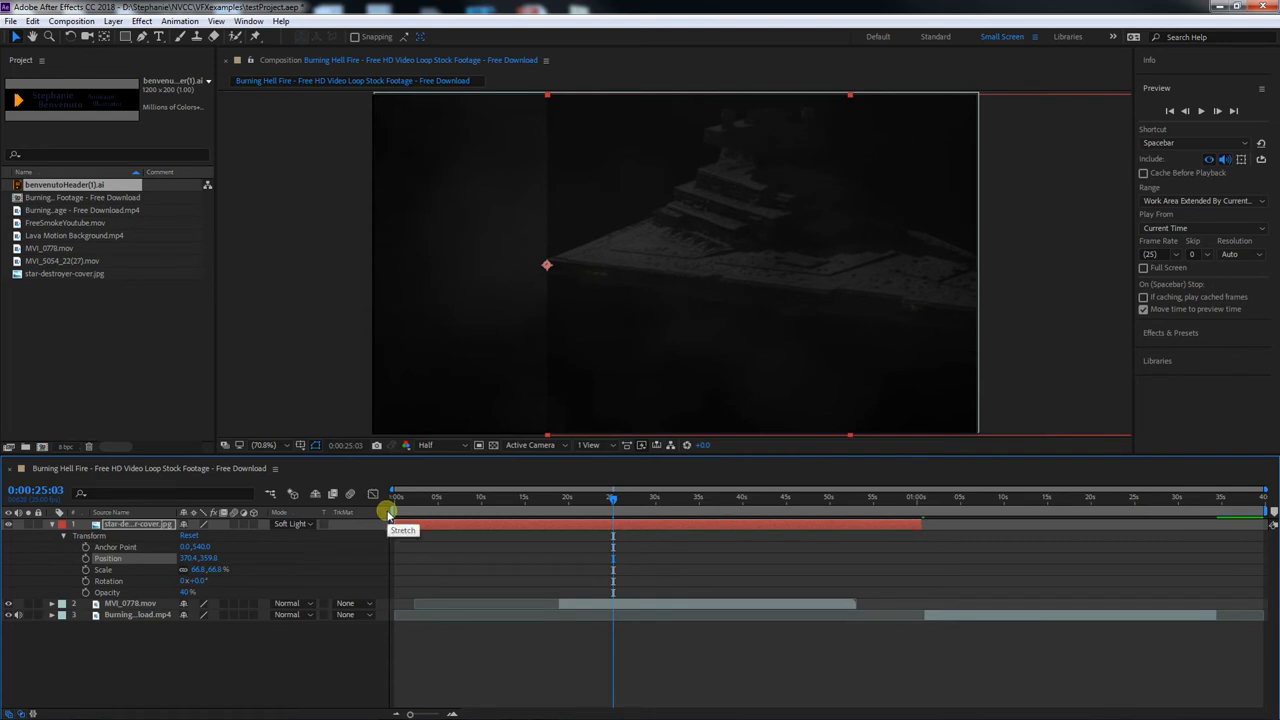
key(ctrl+z)
key(ctrl+z)
key(ctrl+z)
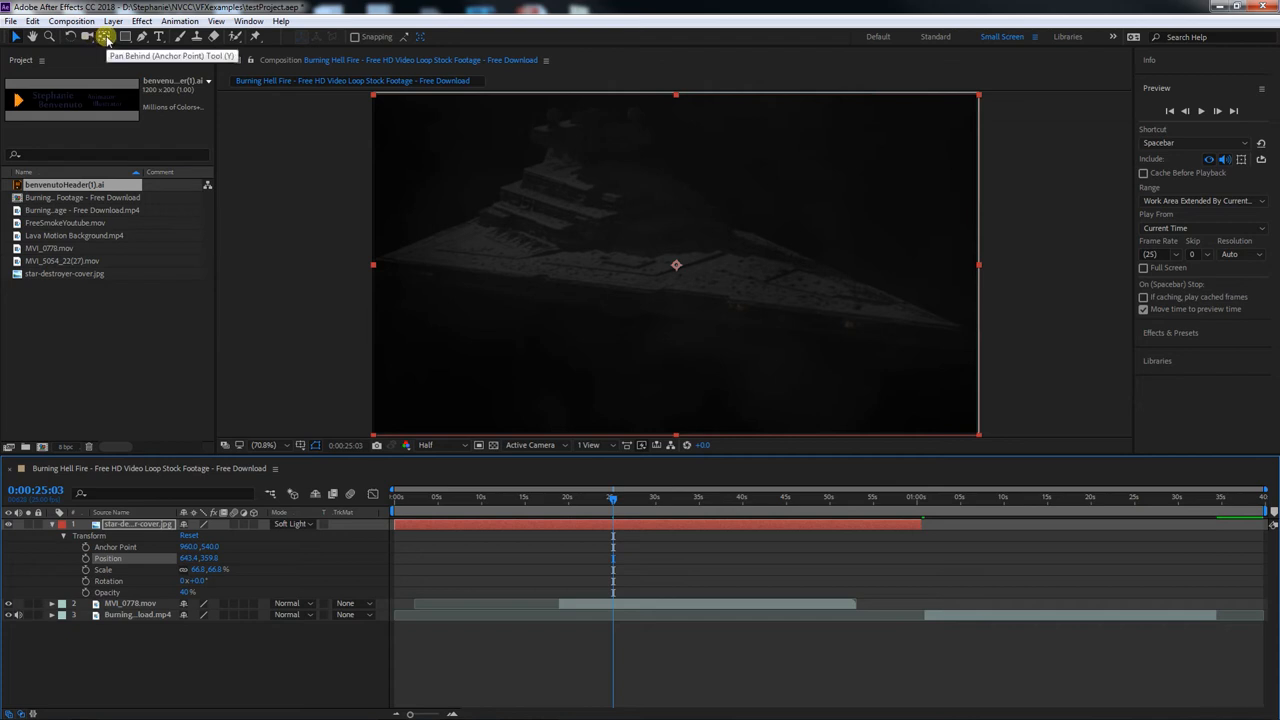
Move the star-destroyer layer's anchor point with the Pan Behind tool to the ship's left tip, at about -3.9, 491.4
click(105, 38)
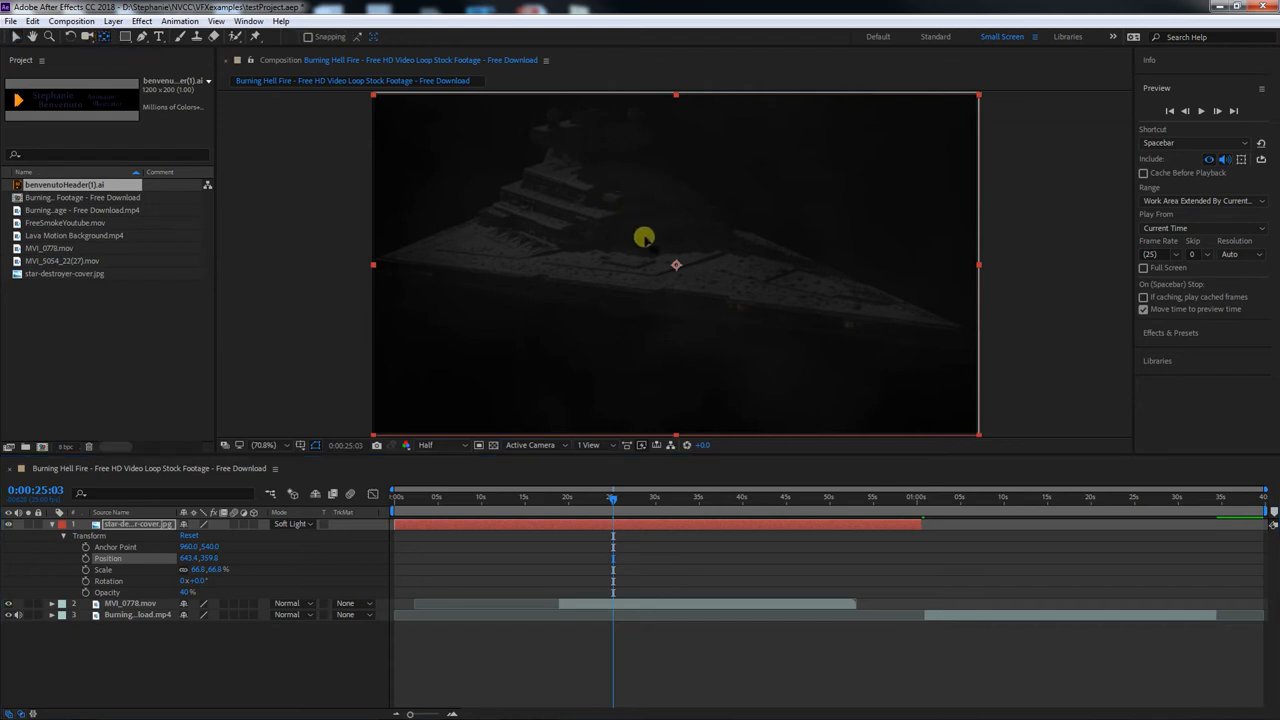
drag(676, 267, 372, 254)
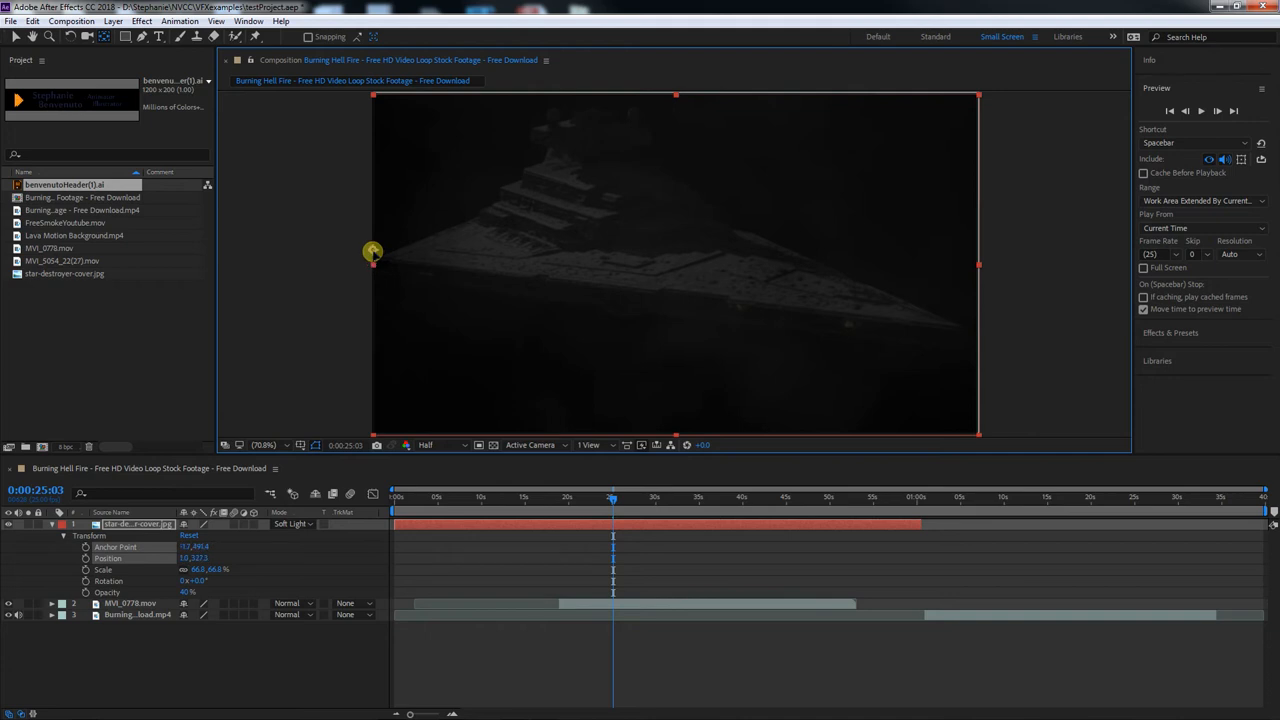
mouse_move(372, 252)
mouse_down()
mouse_move(361, 289)
mouse_move(367, 261)
mouse_up()
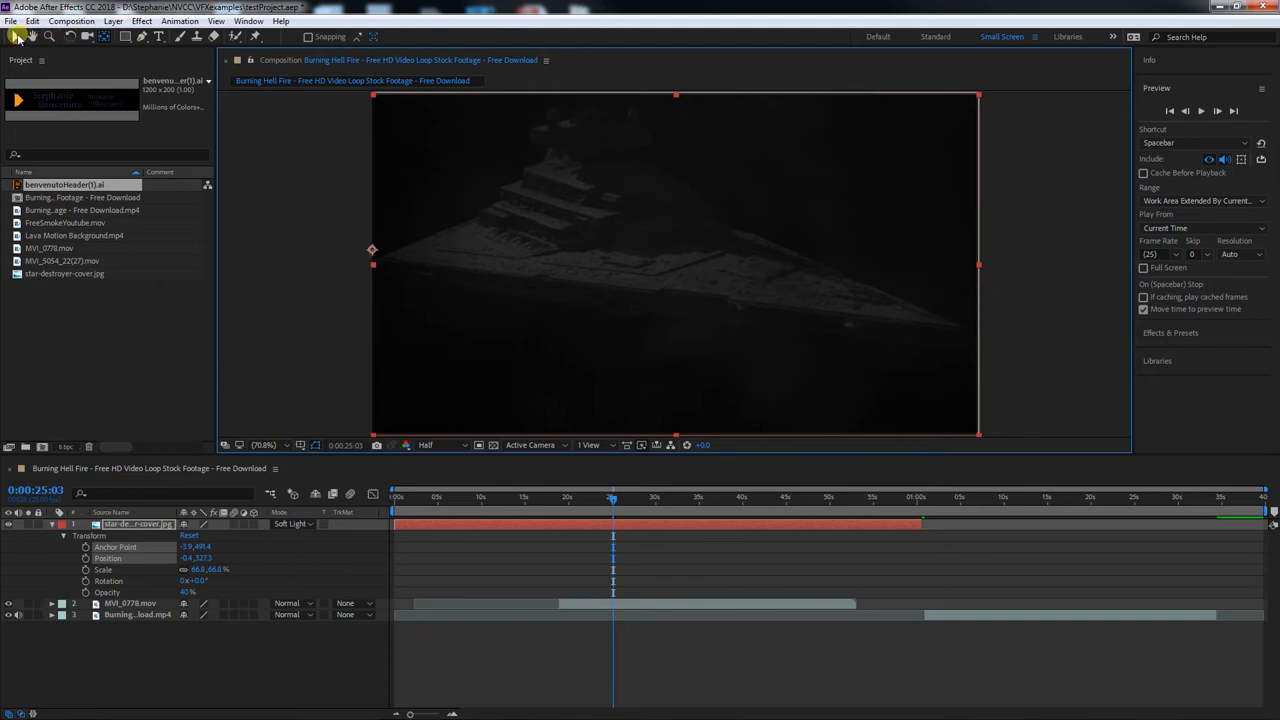
click(17, 37)
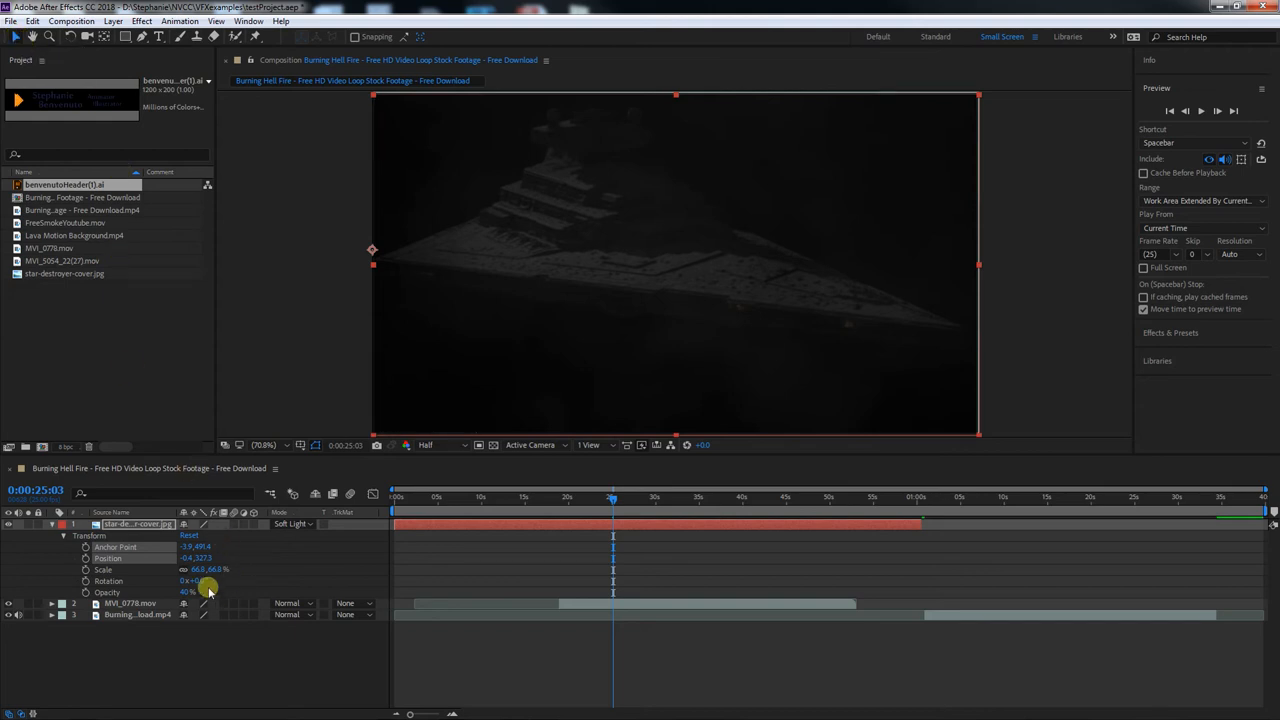
Try rotating the star-destroyer layer around its new anchor point, undo the rotation, and unlink its scale proportions
mouse_move(200, 580)
mouse_down()
mouse_move(232, 580)
mouse_move(205, 580)
mouse_up()
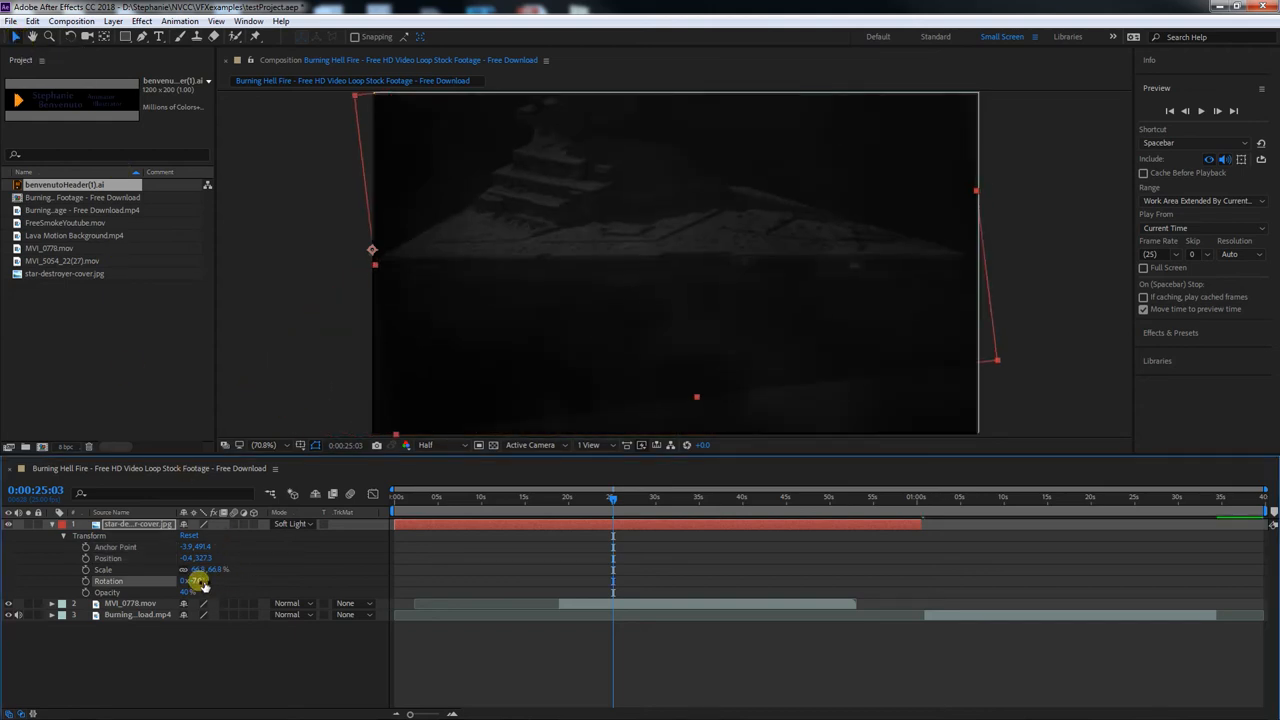
key(ctrl+z)
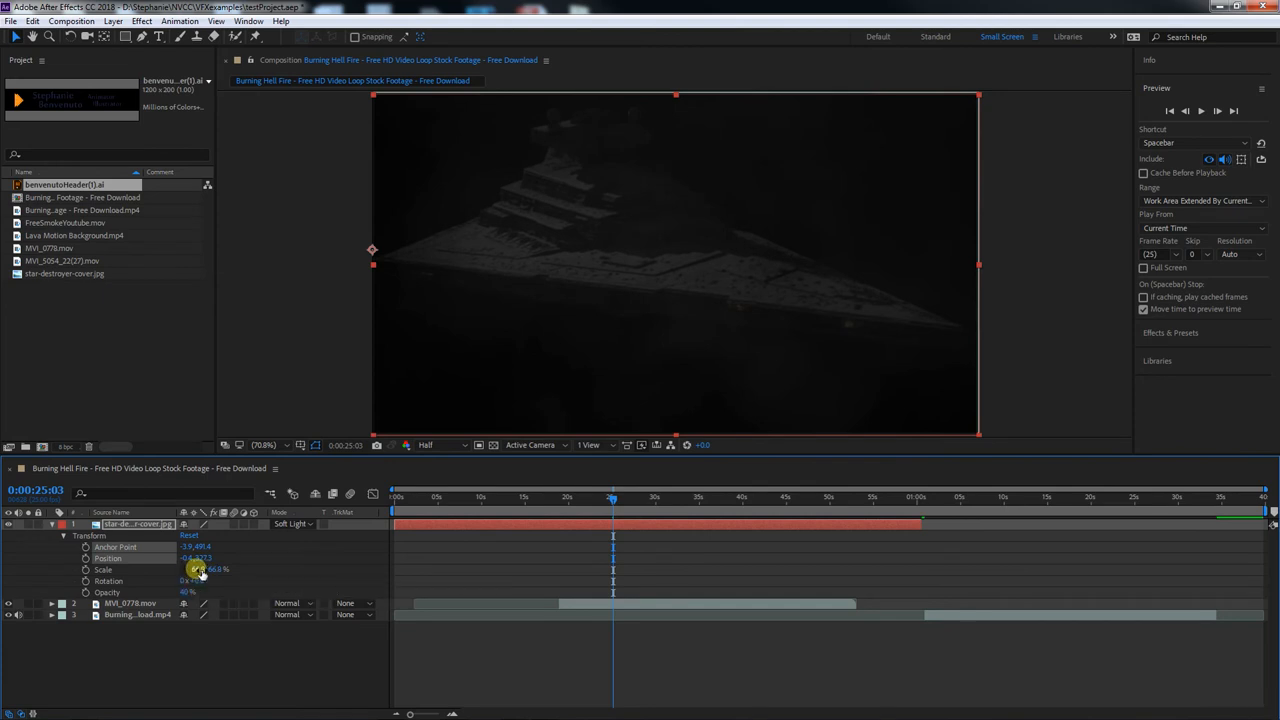
mouse_move(199, 571)
mouse_down()
mouse_move(162, 569)
mouse_move(197, 566)
mouse_move(182, 568)
mouse_up()
key(ctrl+z)
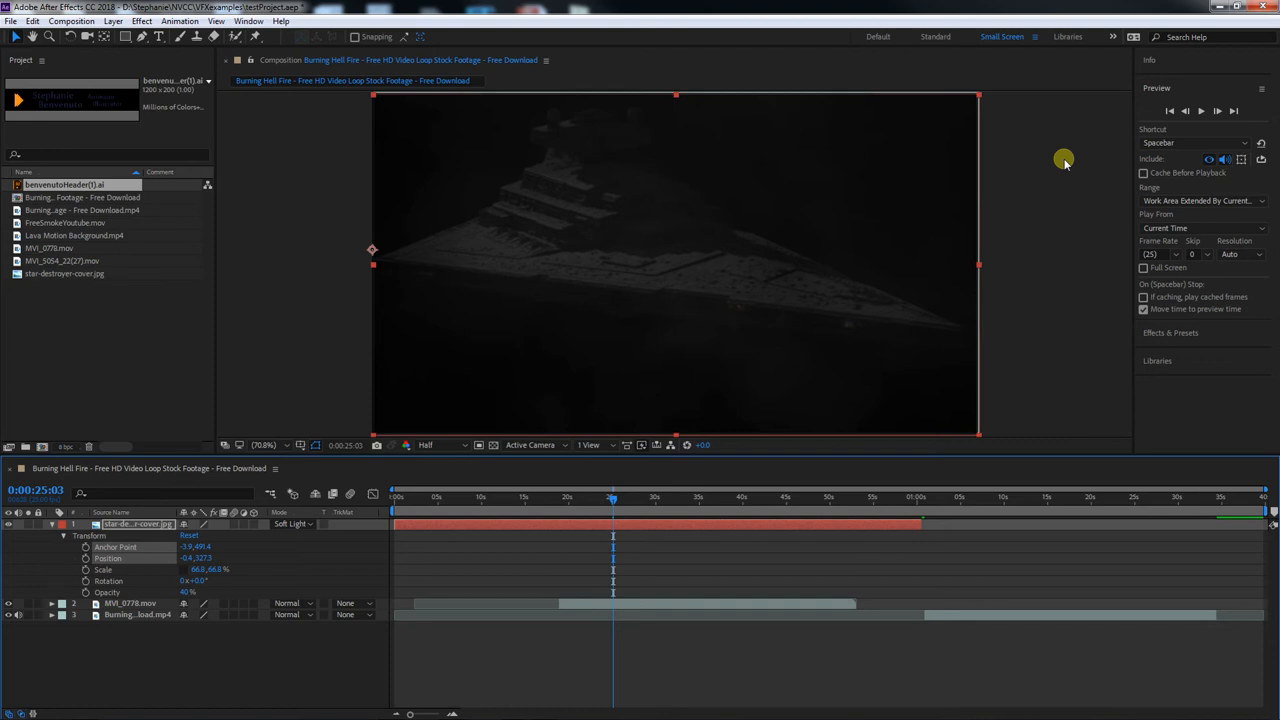
Turn on Cache Before Playback and limit the work area to about 0:00:28:14 through 0:00:51
click(1143, 173)
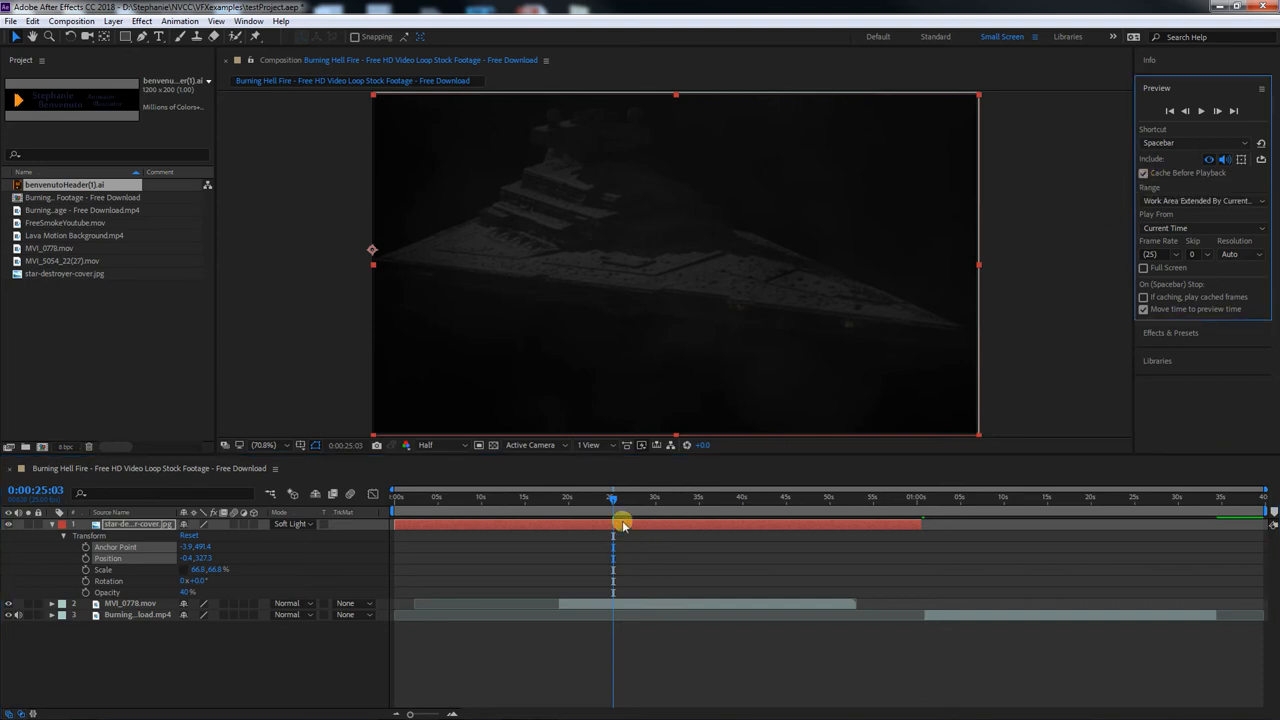
drag(613, 498, 484, 511)
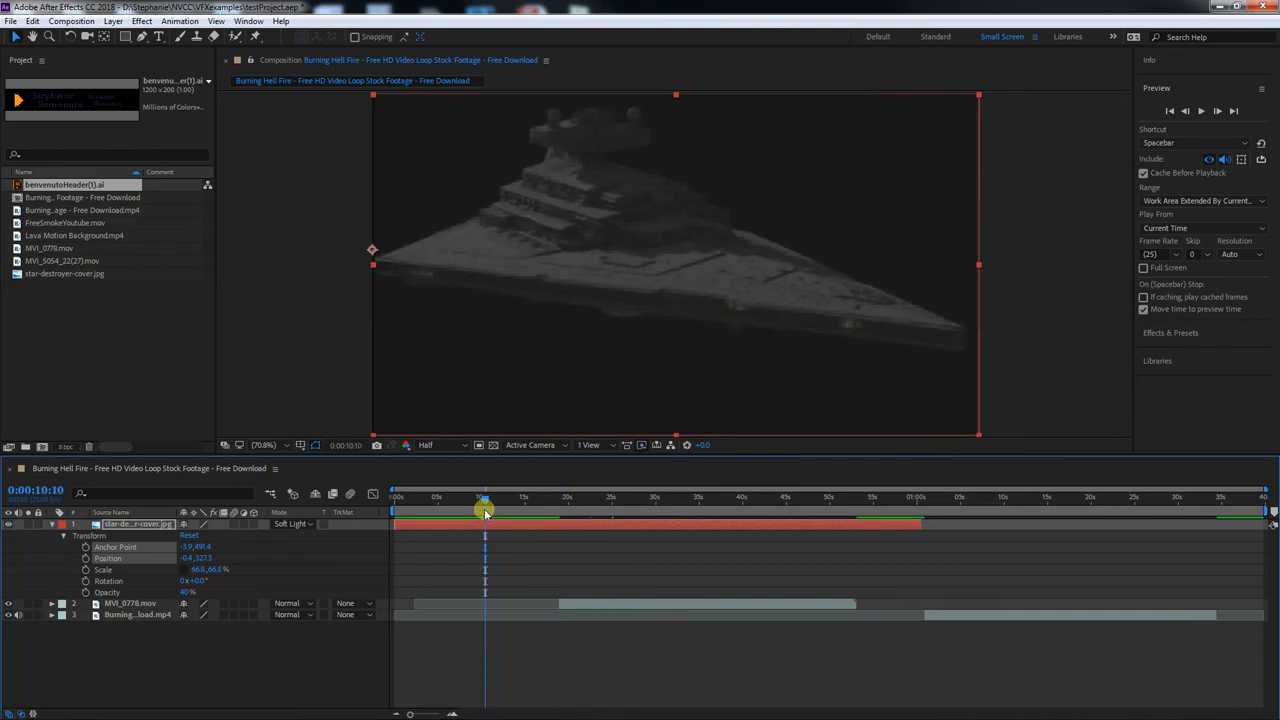
drag(395, 511, 557, 510)
drag(1266, 510, 968, 512)
drag(558, 511, 641, 511)
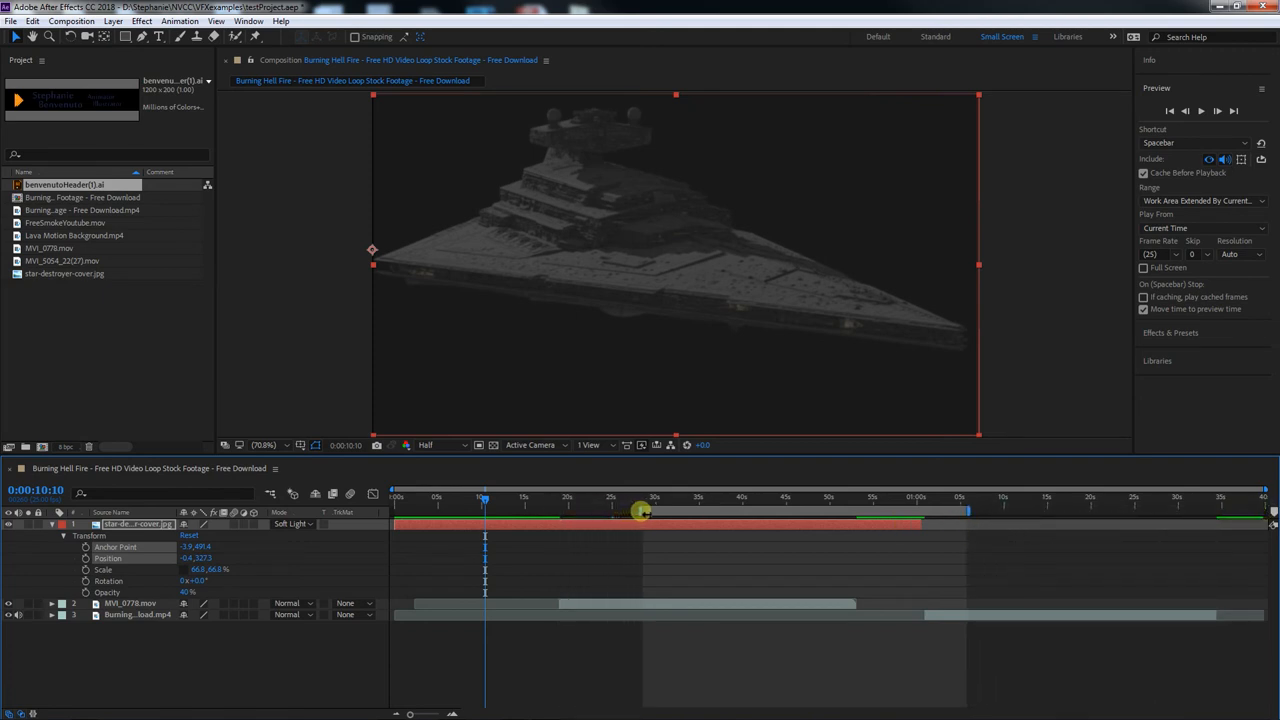
click(652, 497)
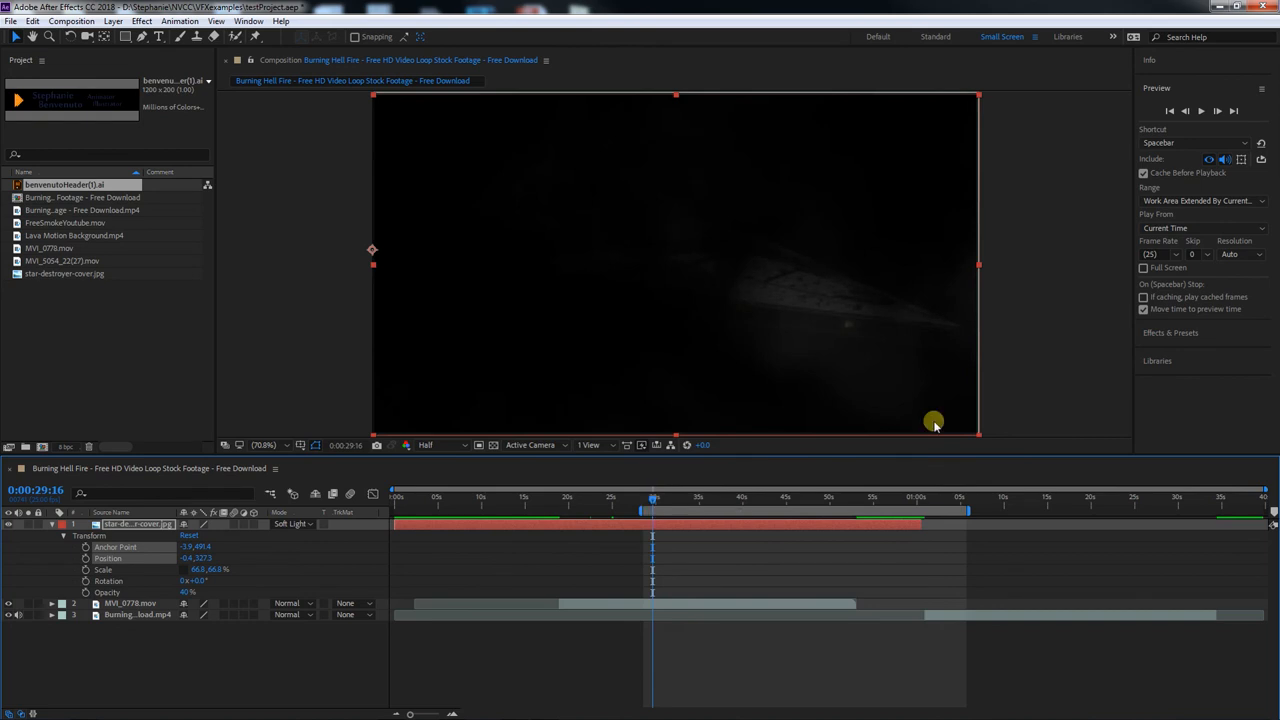
drag(966, 505, 838, 511)
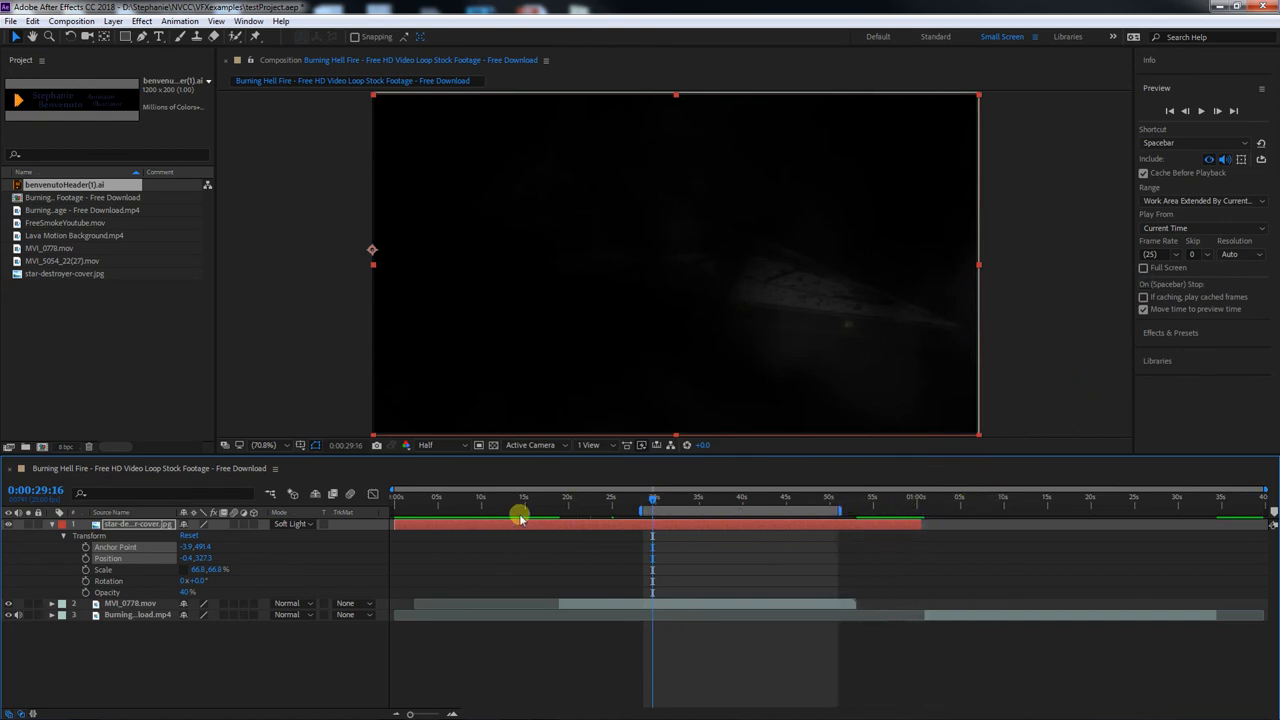
Move the current time to the work area's start at 0:00:28:14, play the cached preview, and stop it at 0:00:46:08
drag(414, 508, 644, 503)
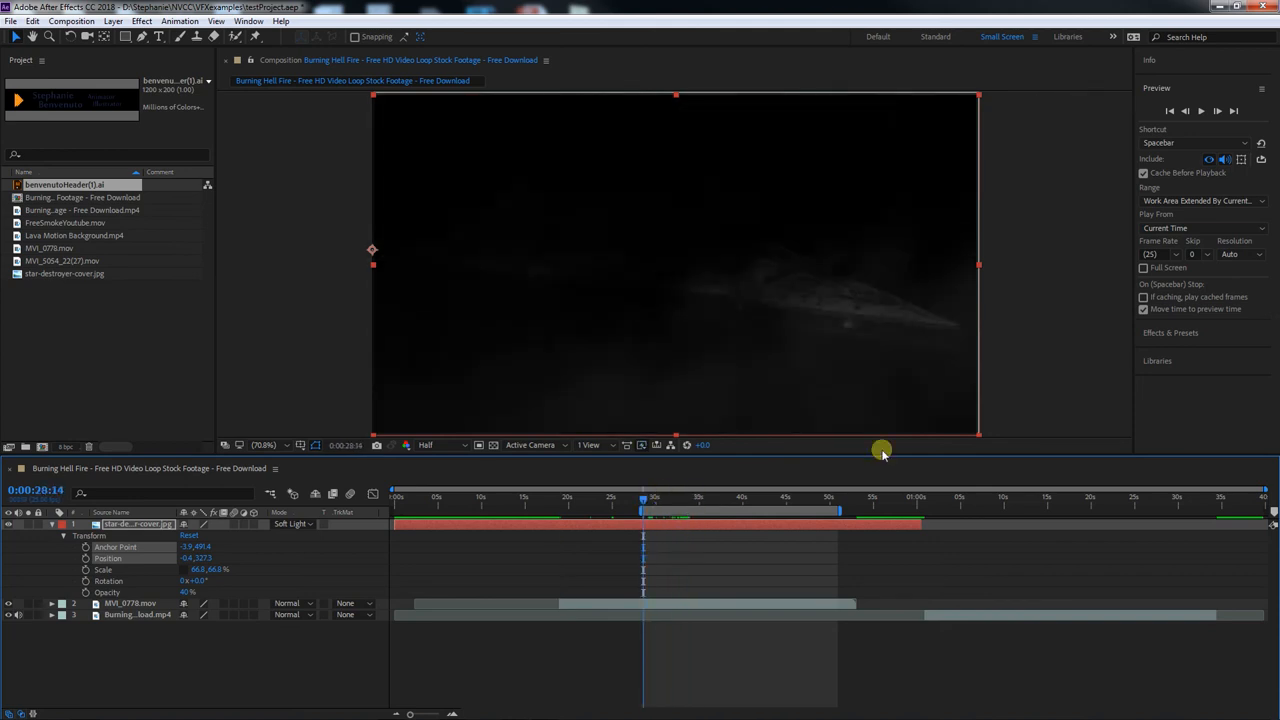
click(1200, 111)
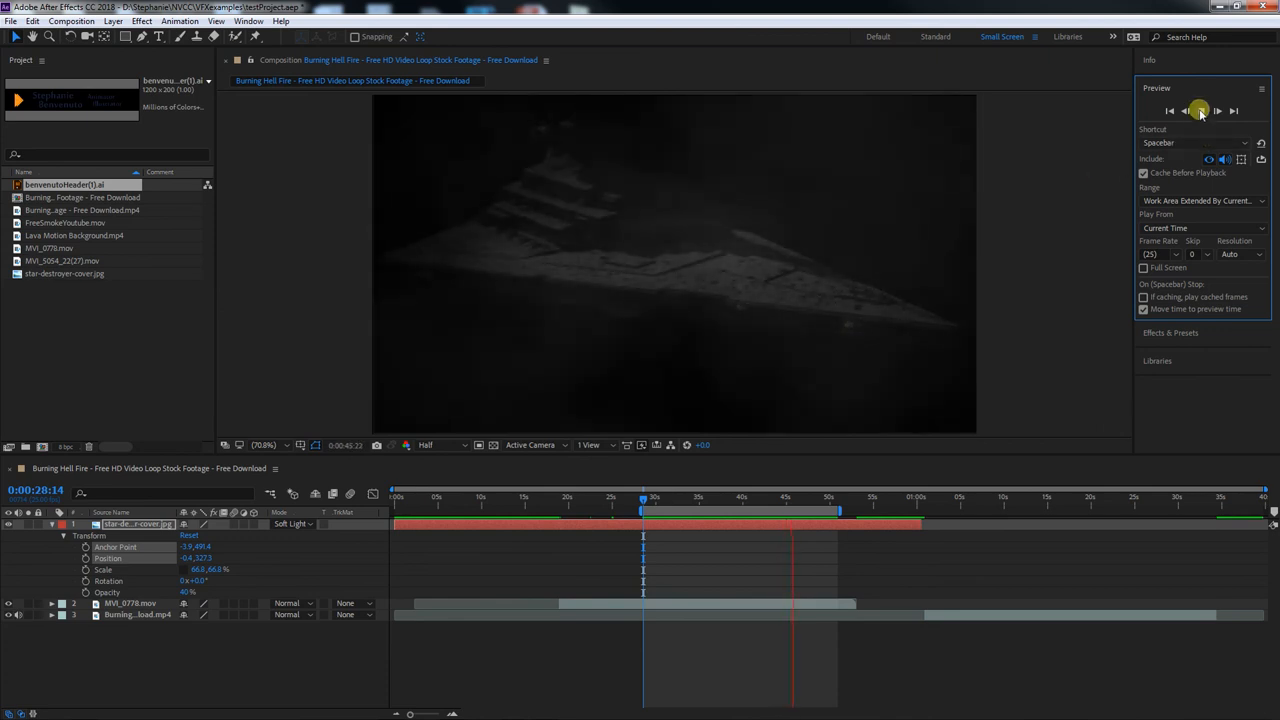
click(1201, 111)
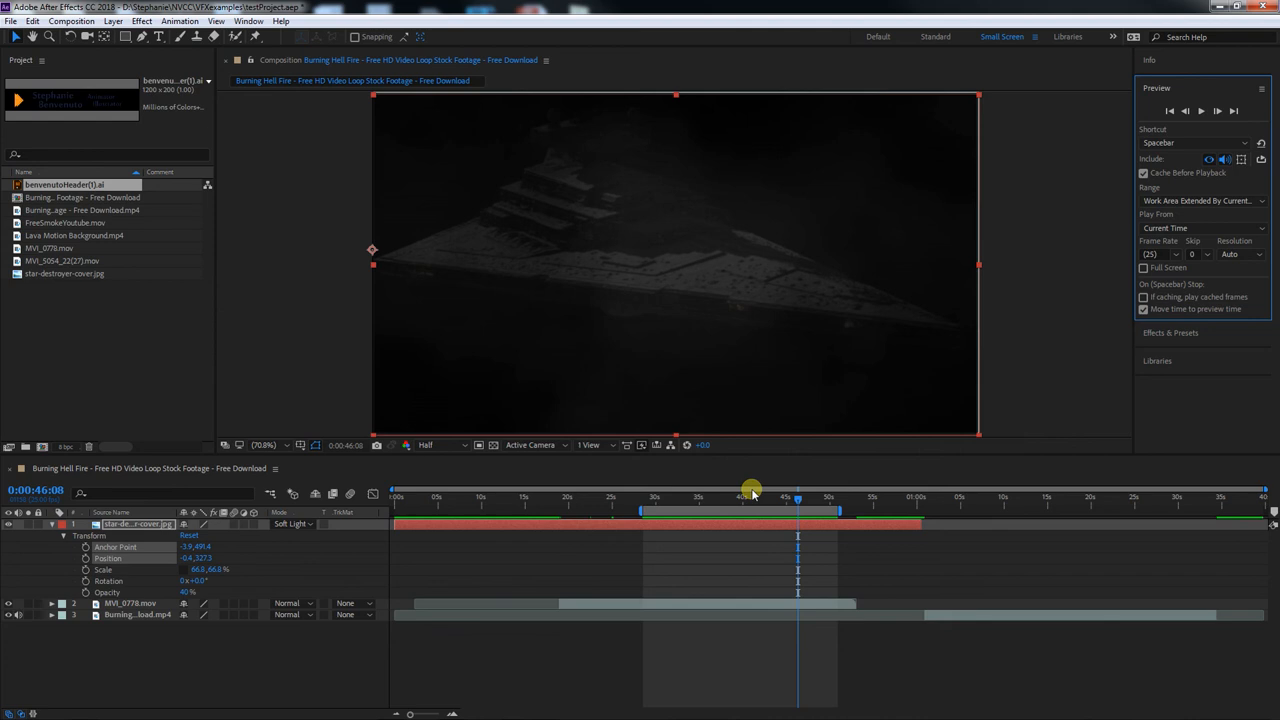
Try 32% opacity on the star-destroyer layer, return it to 40%, and save the project
click(706, 523)
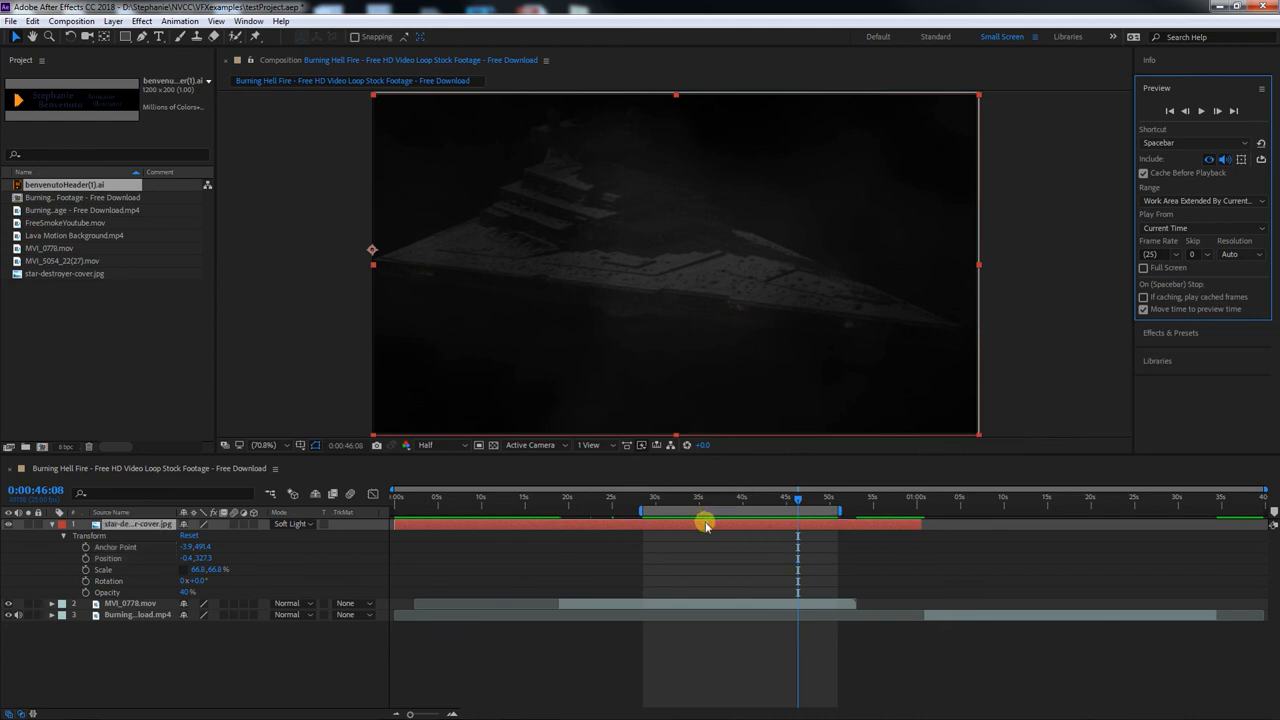
drag(187, 593, 184, 596)
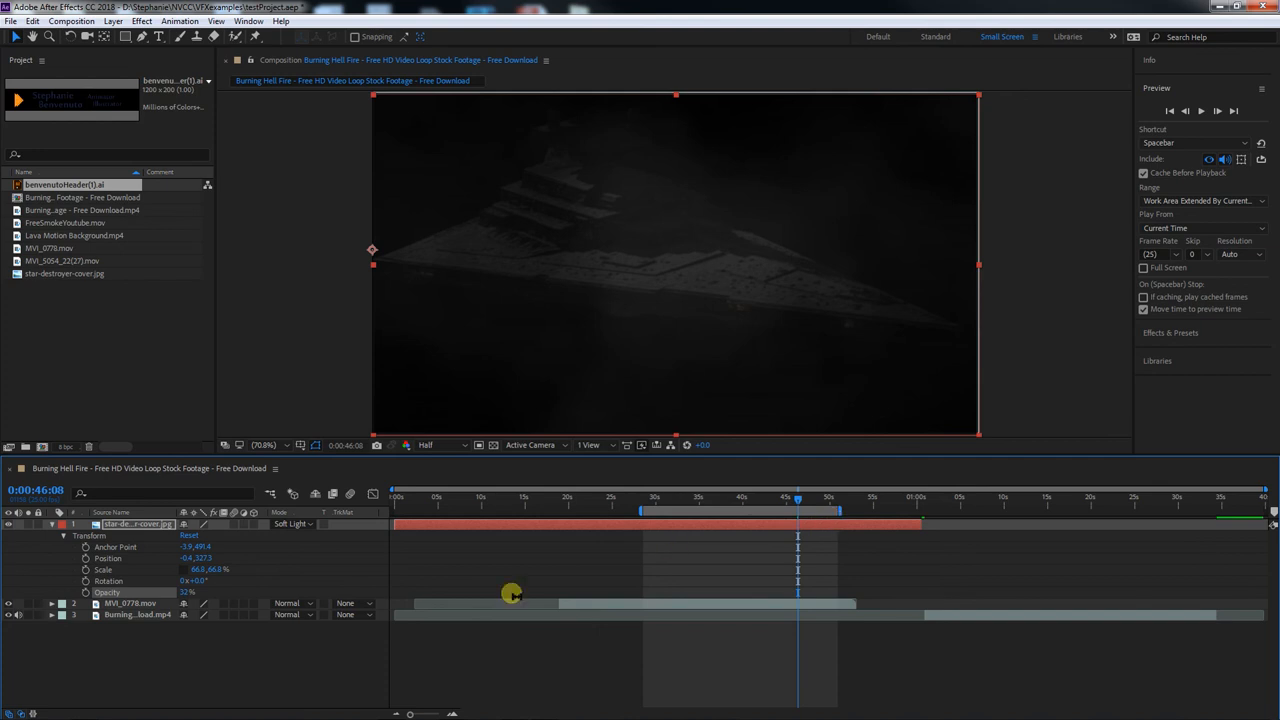
key(Return)
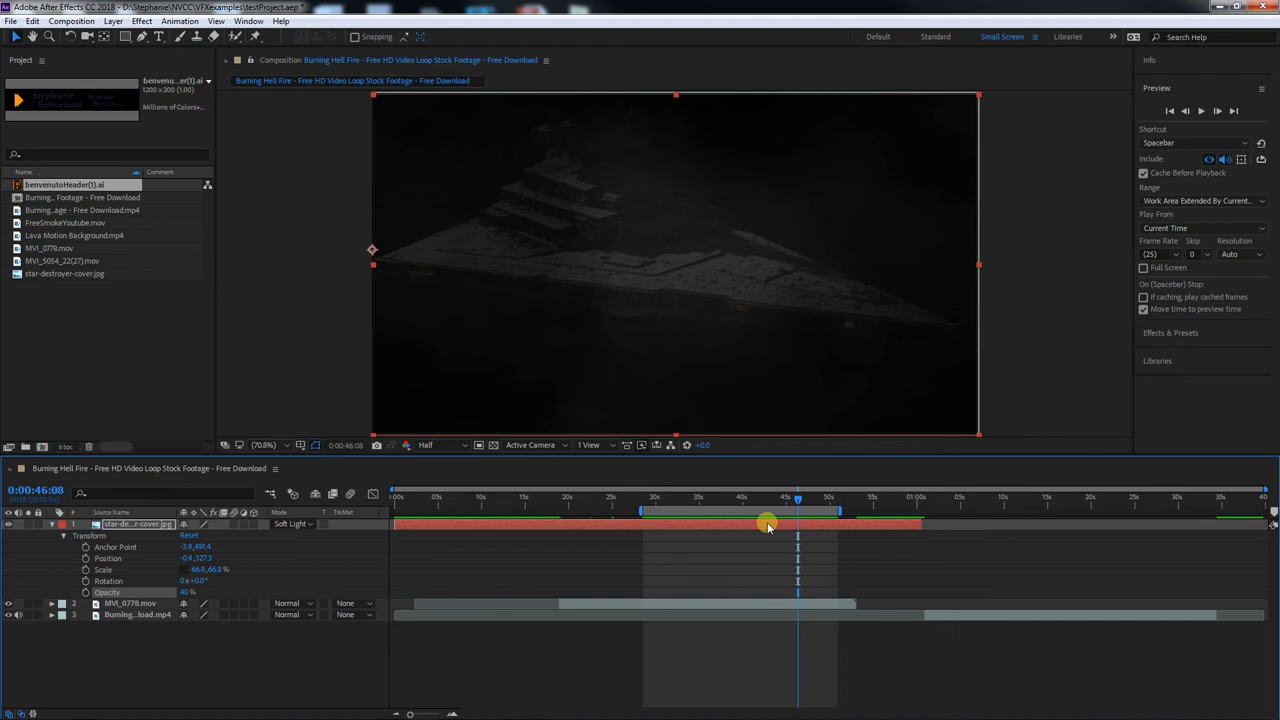
key(ctrl+s)
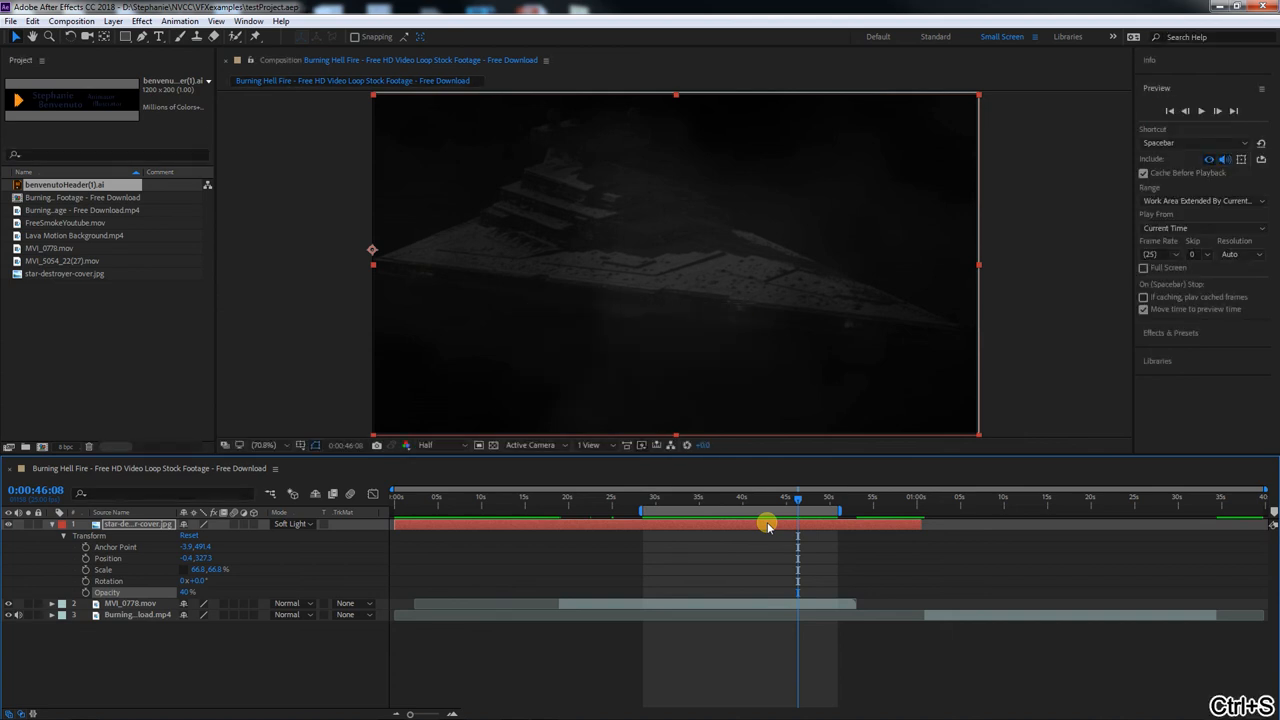